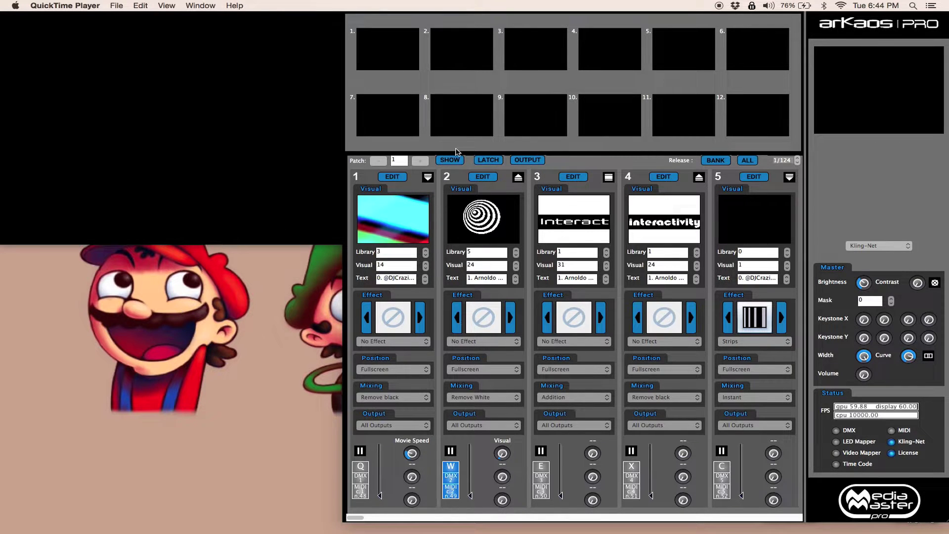
Bring MediaMaster to the front and hide the fullscreen output window.
left_click(388, 151)
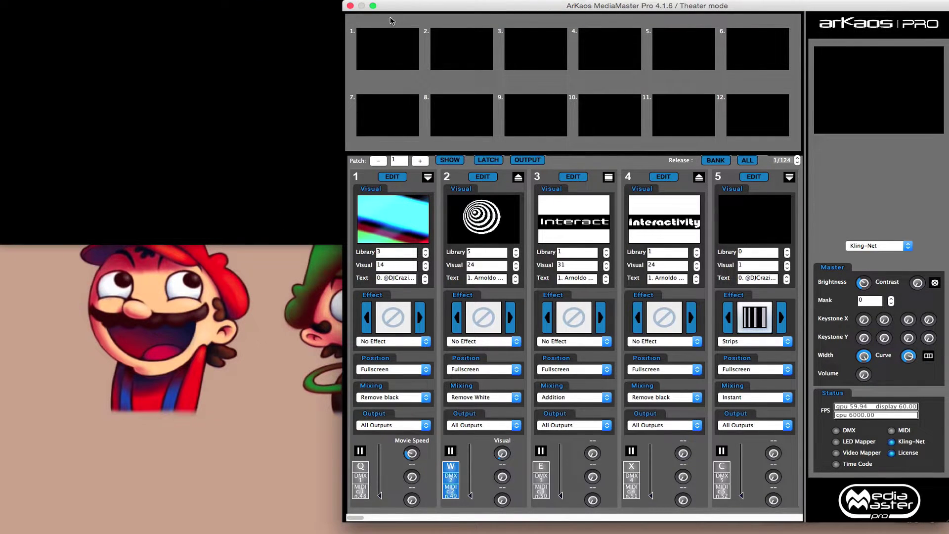
key("Escape")
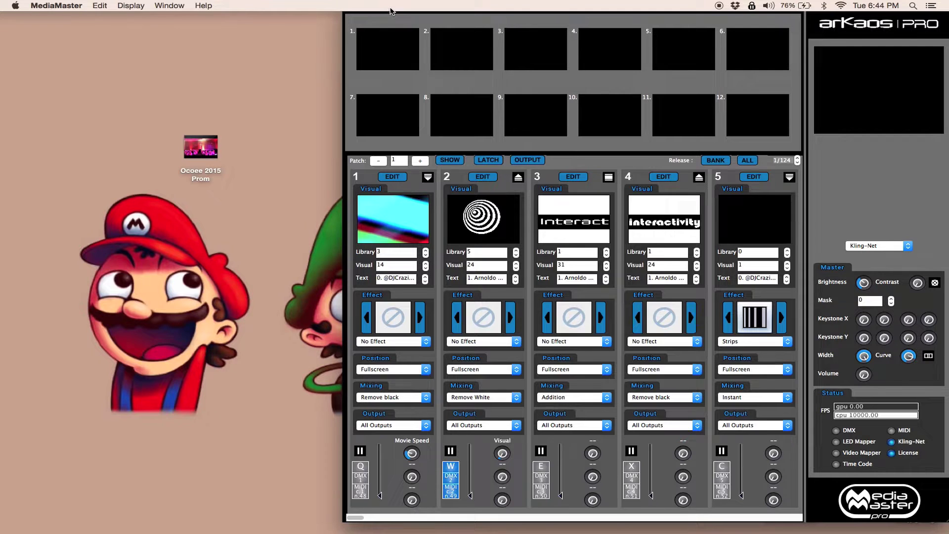
left_click(52, 4)
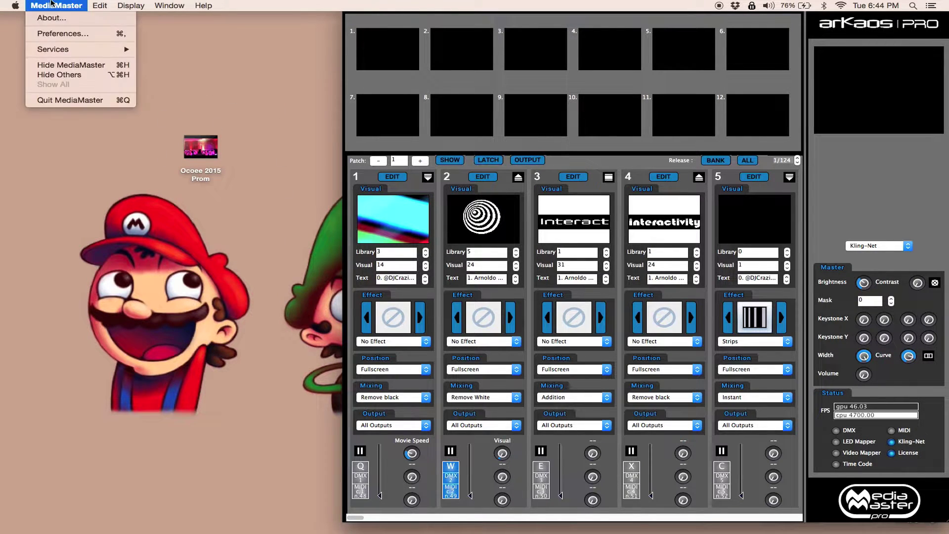
left_click(58, 34)
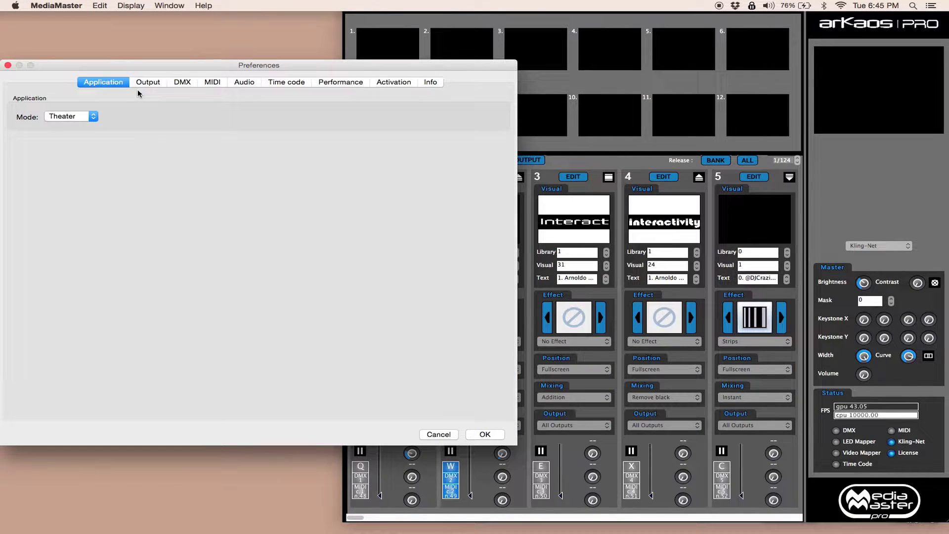
left_click(140, 82)
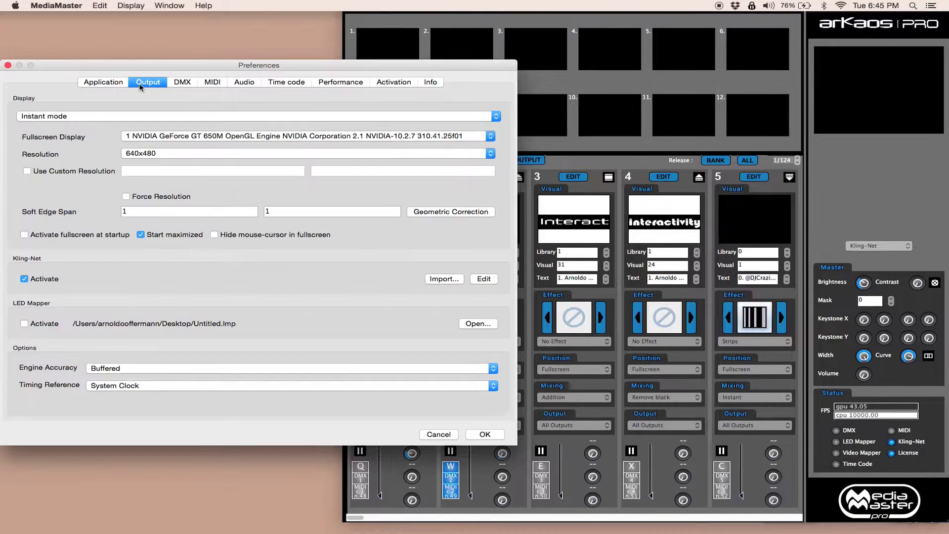
left_click(147, 138)
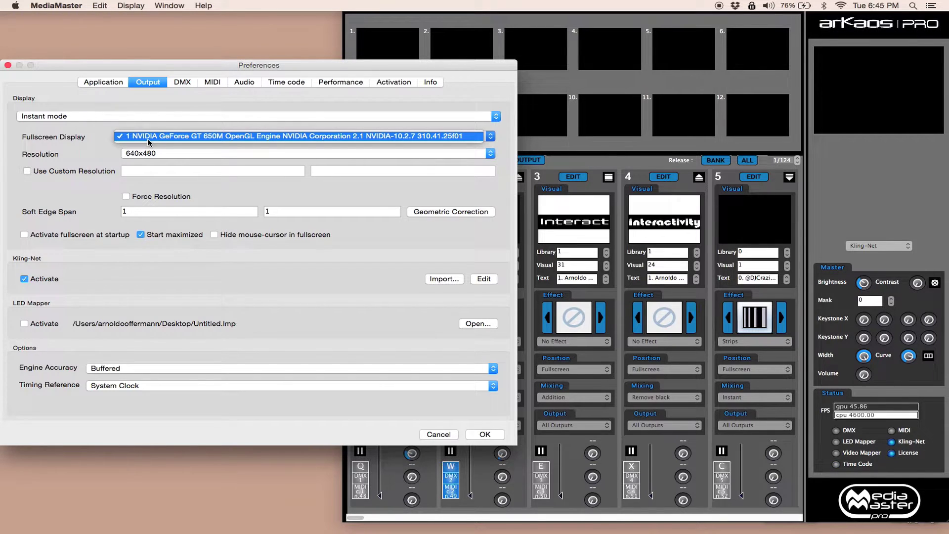
left_click(142, 137)
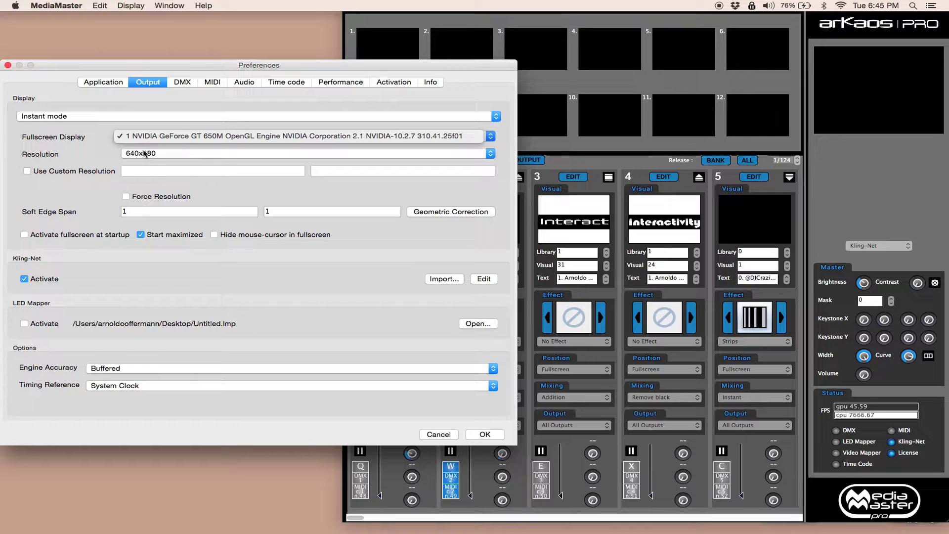
left_click(96, 142)
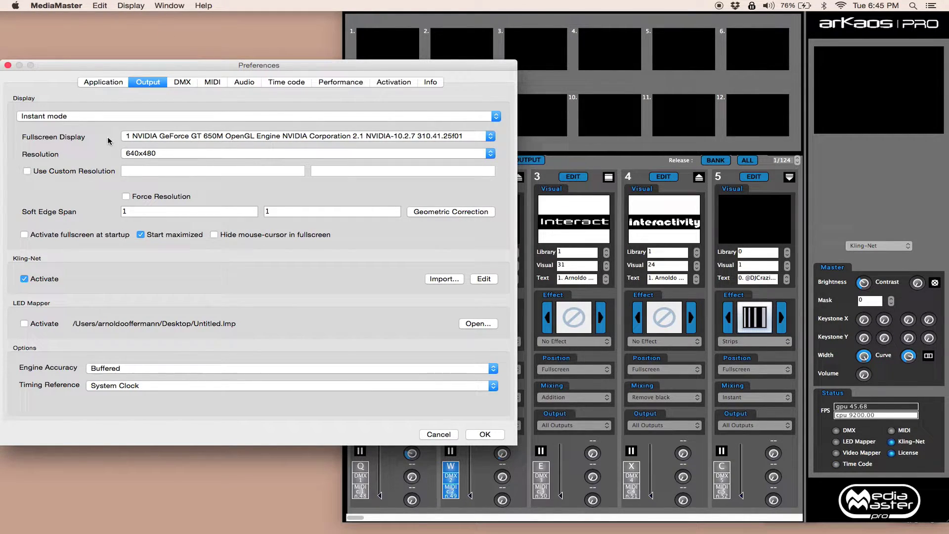
left_click(139, 138)
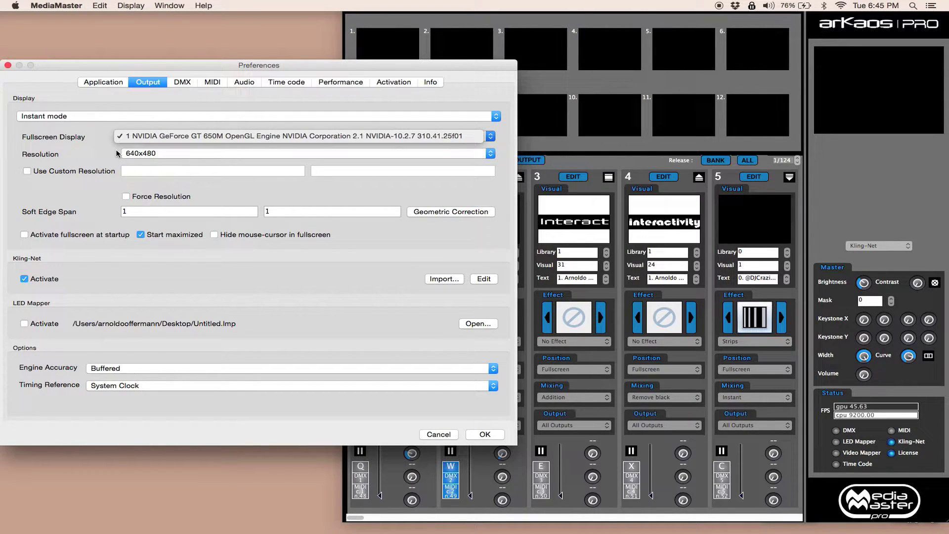
left_click(119, 140)
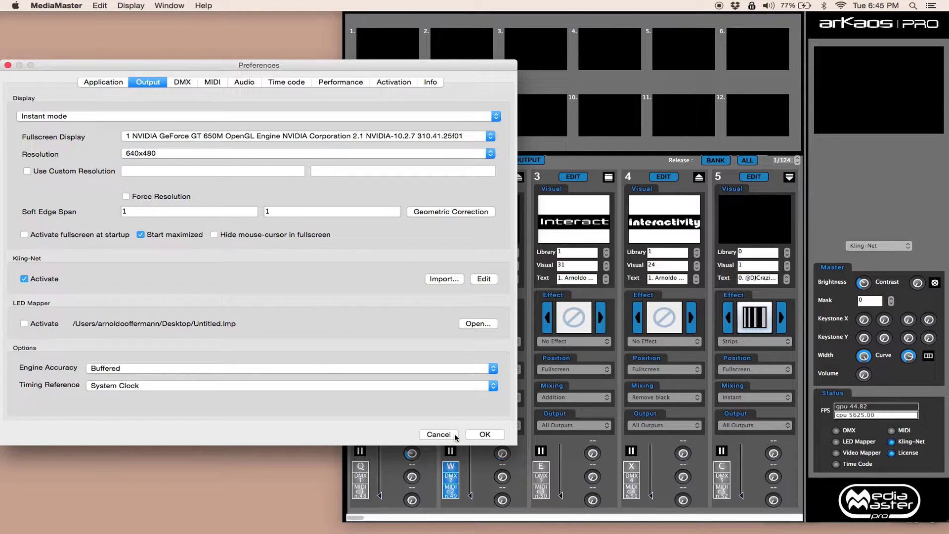
left_click(479, 435)
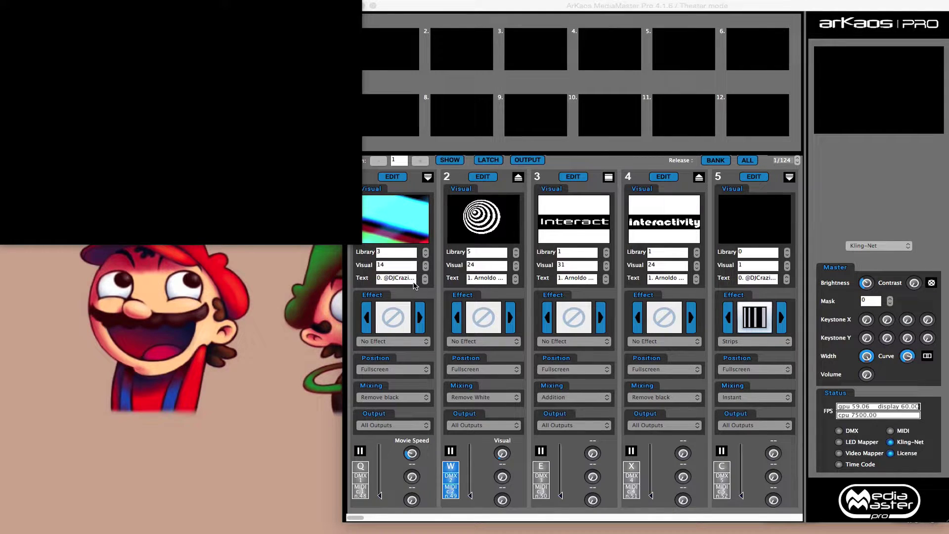
Make the MediaMaster Theater window active again with the output window restored.
left_click(388, 241)
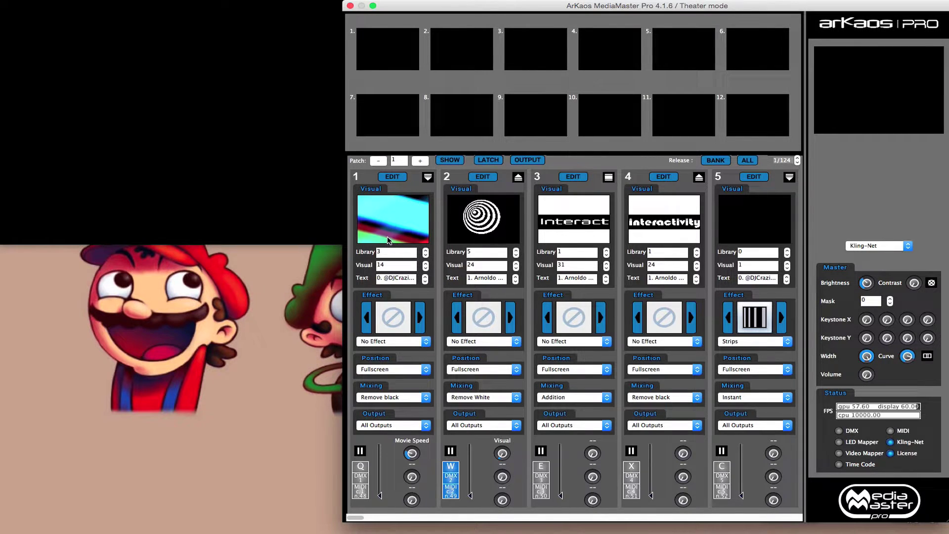
Browse layer 1's library folders 017 Pink, 019 Turquoise and the empty 020, then close it.
double_click(371, 218)
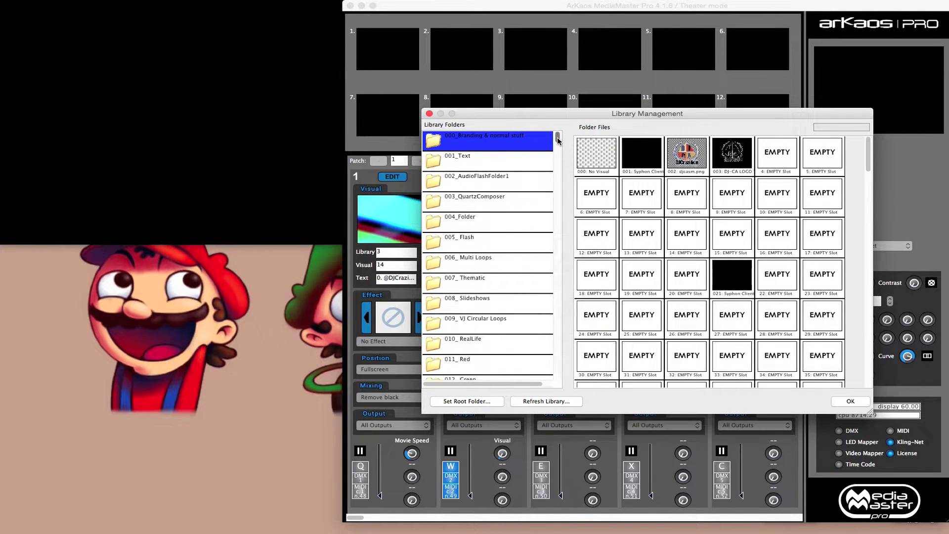
left_click_drag(557, 138, 548, 159)
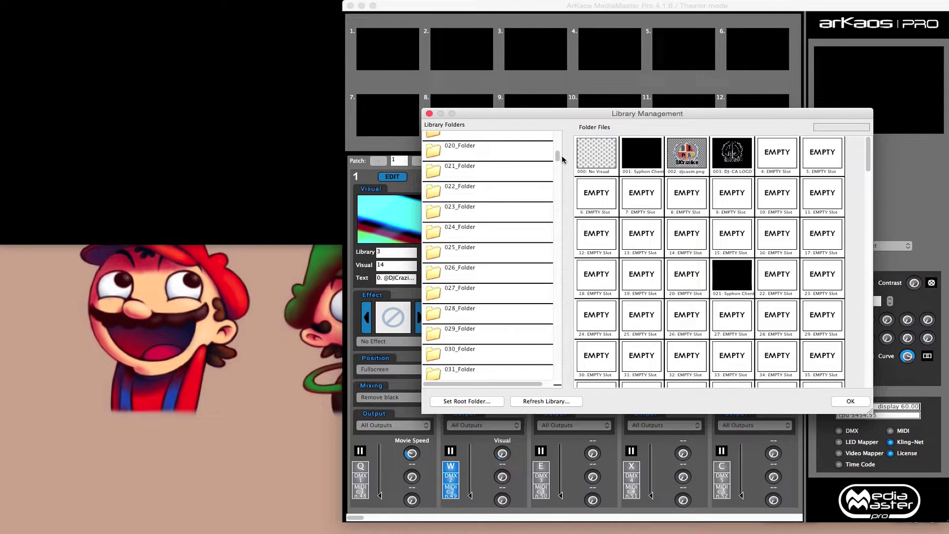
mouse_move(561, 155)
left_mouse_down()
mouse_move(557, 111)
mouse_move(540, 373)
mouse_move(554, 152)
left_mouse_up()
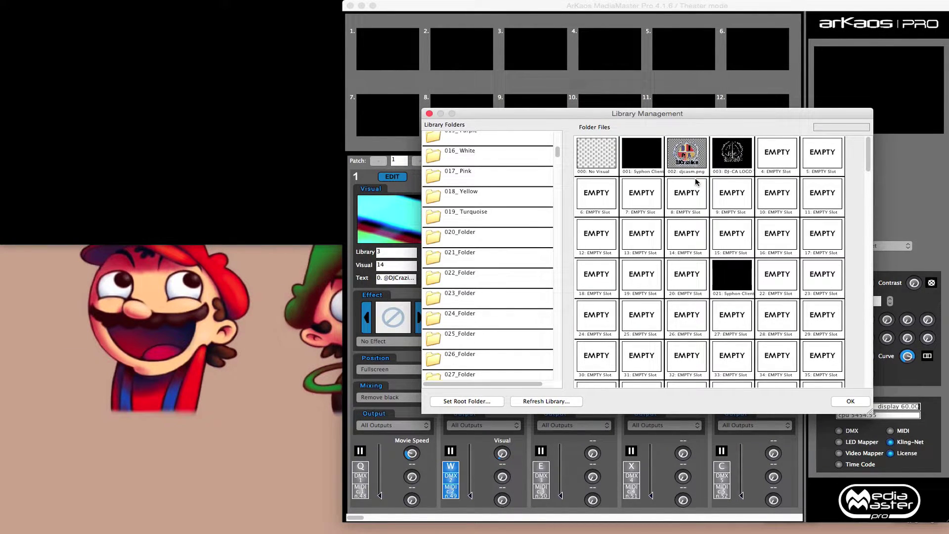
left_click(473, 180)
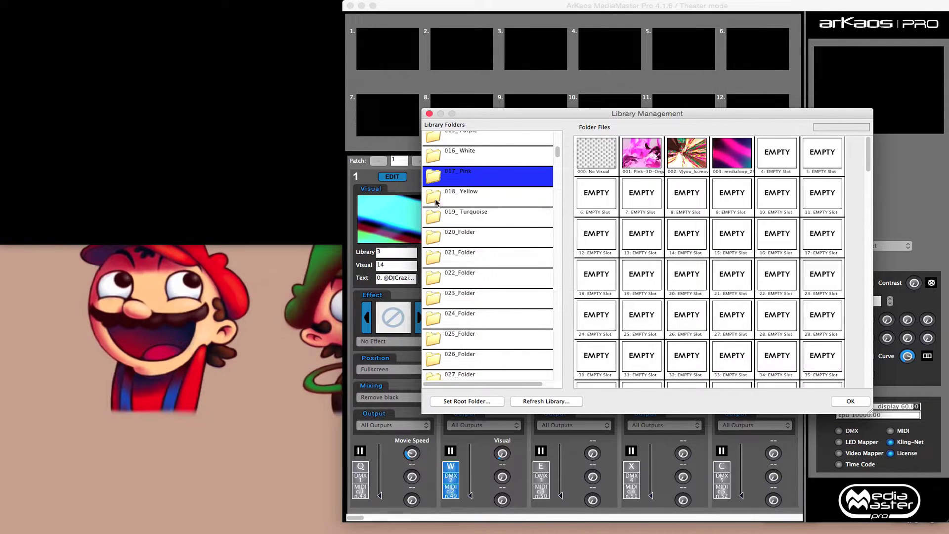
left_click(483, 213)
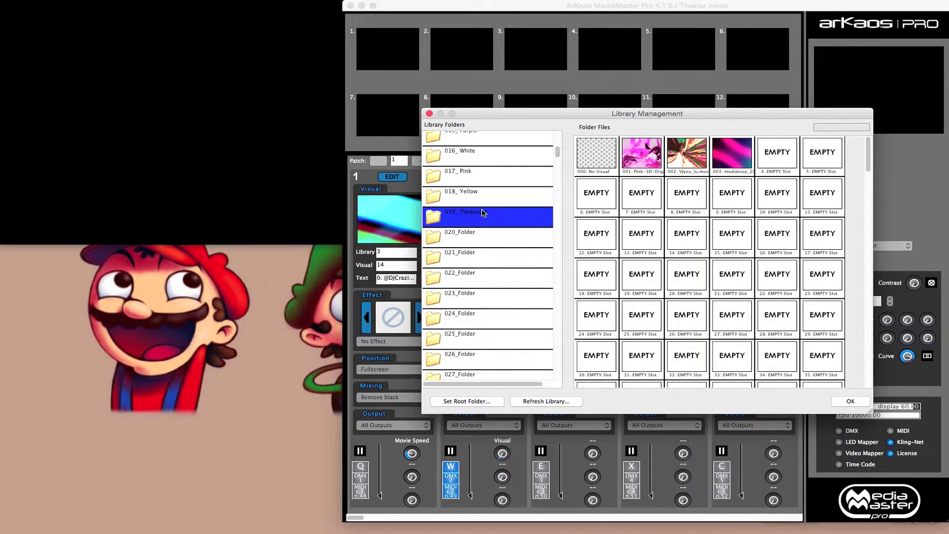
left_click(467, 241)
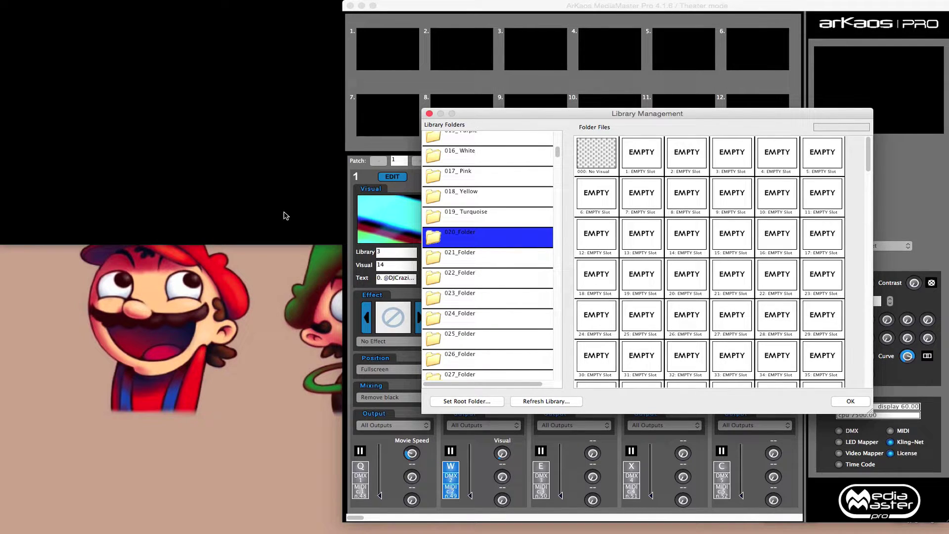
key("Return")
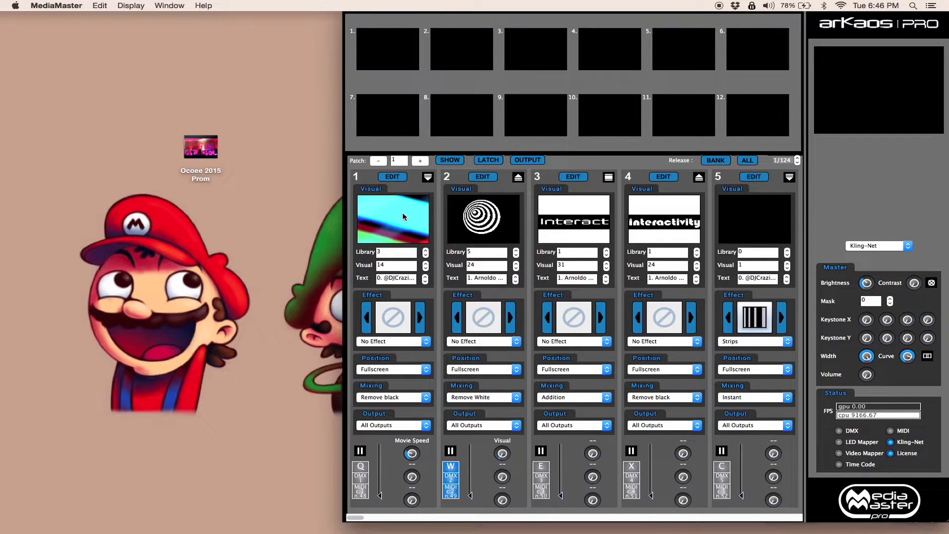
Put the Ocoee 2015 Prom video into slot 004 of 000_Branding & normal stuff and confirm.
left_click_drag(200, 148, 488, 238)
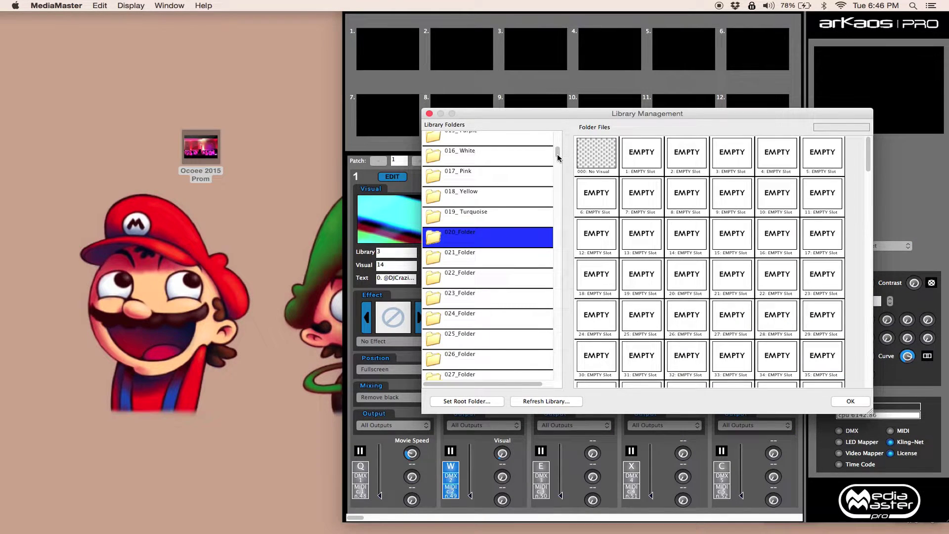
left_click_drag(558, 157, 557, 144)
left_click(489, 140)
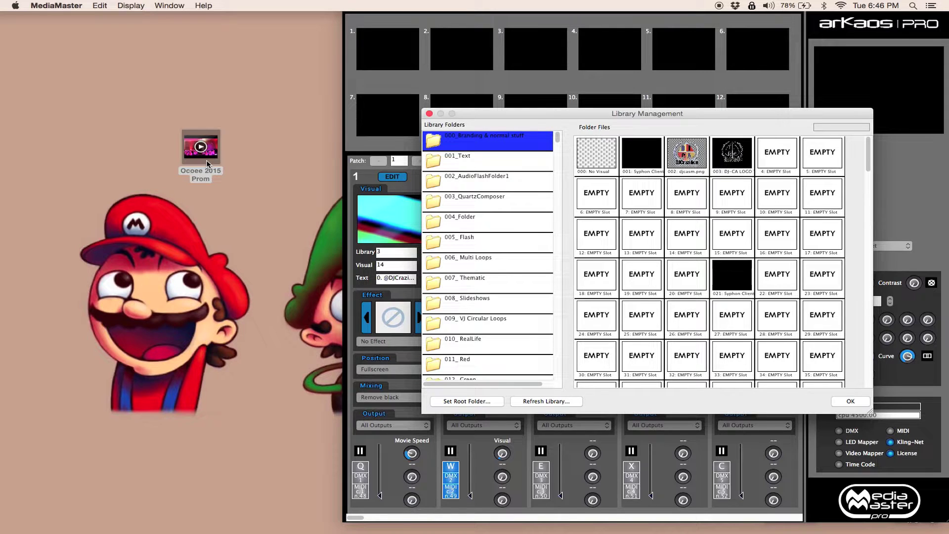
left_click_drag(206, 159, 765, 164)
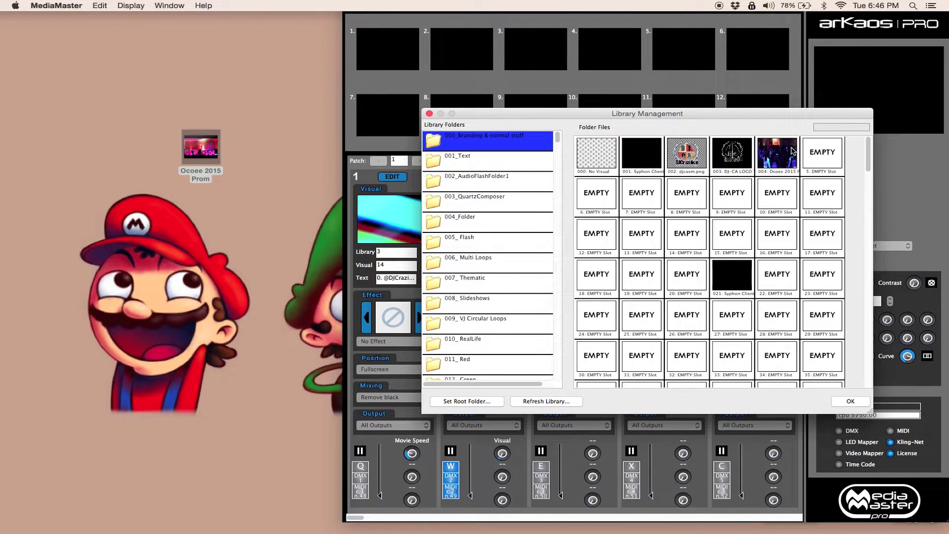
left_click(849, 400)
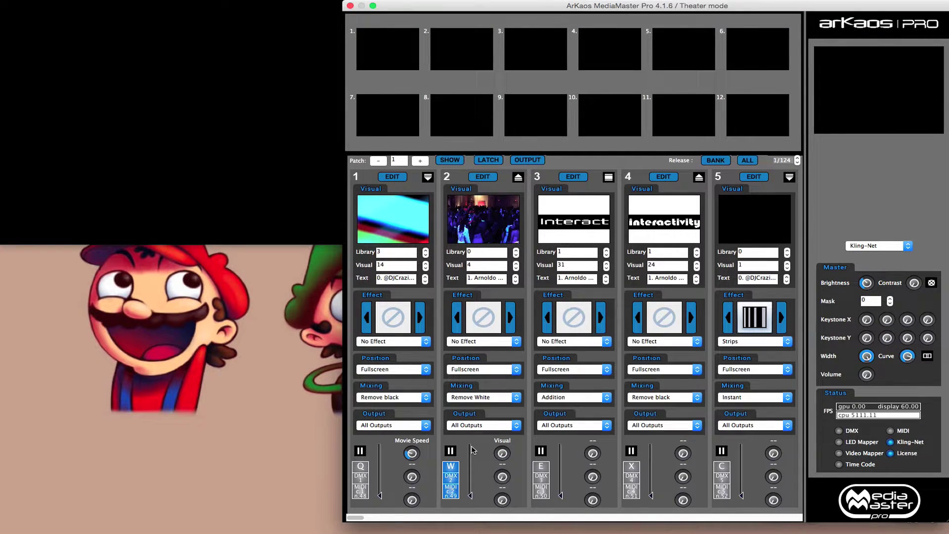
Switch layer 2's Mixing from Remove White to Replace, leaving its fader at the bottom.
left_click_drag(470, 494, 470, 445)
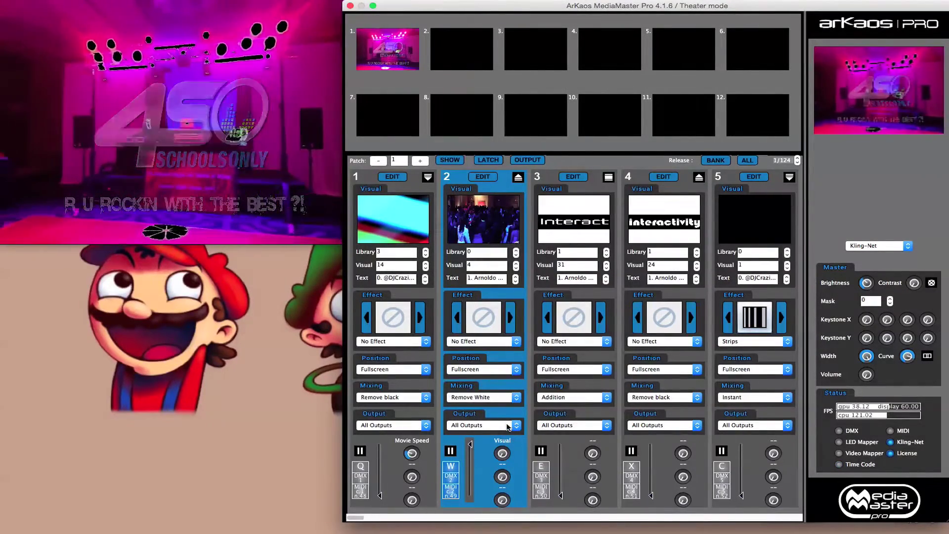
left_click(479, 397)
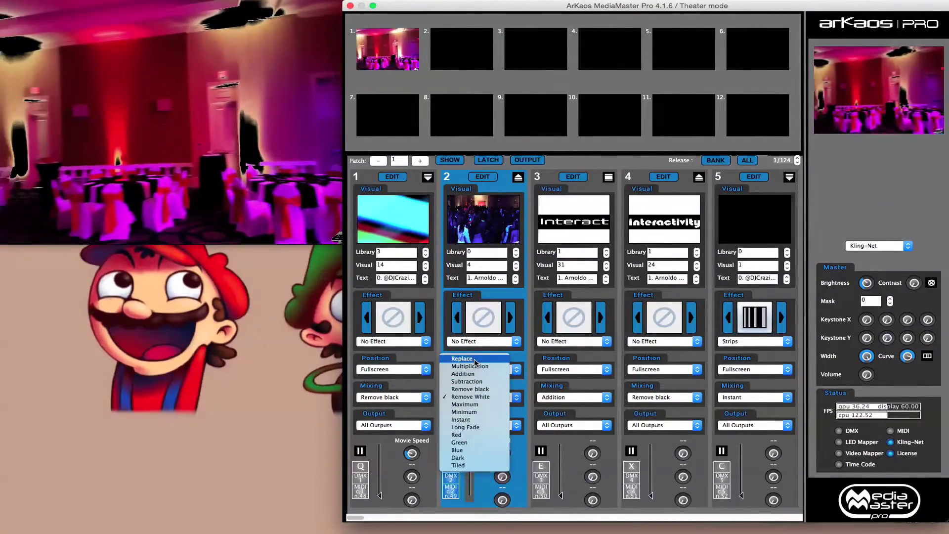
left_click(473, 364)
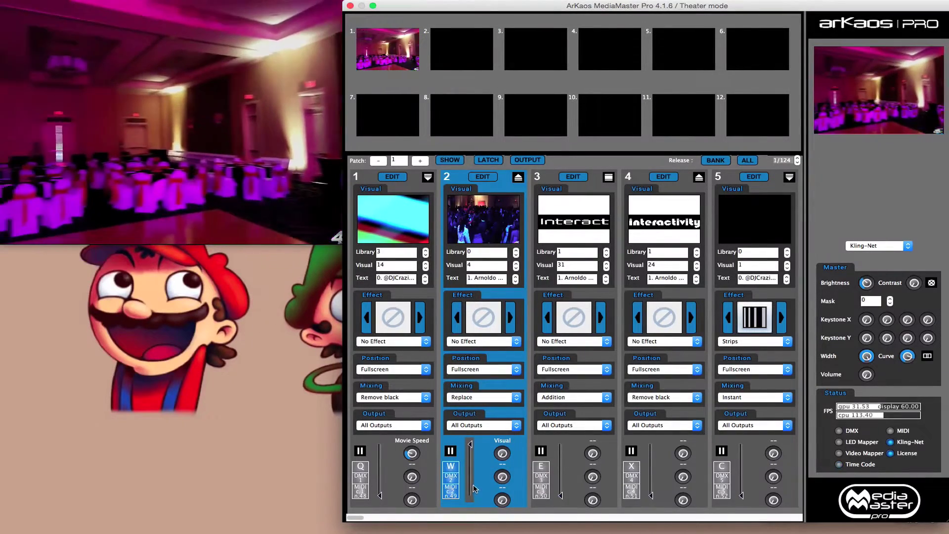
left_click_drag(478, 476, 466, 503)
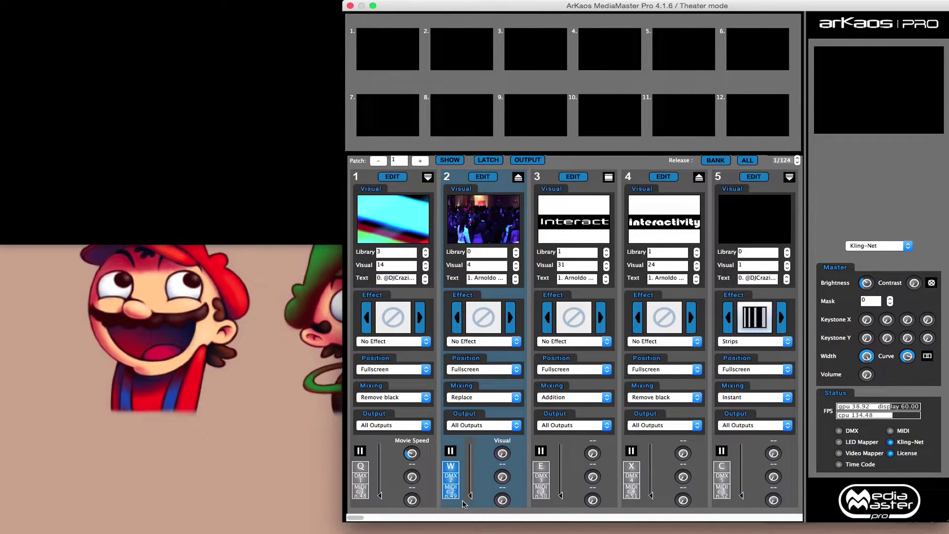
Fade in layers 1 and 2 and try Multiplication blending on layer 2.
left_click_drag(380, 495, 380, 443)
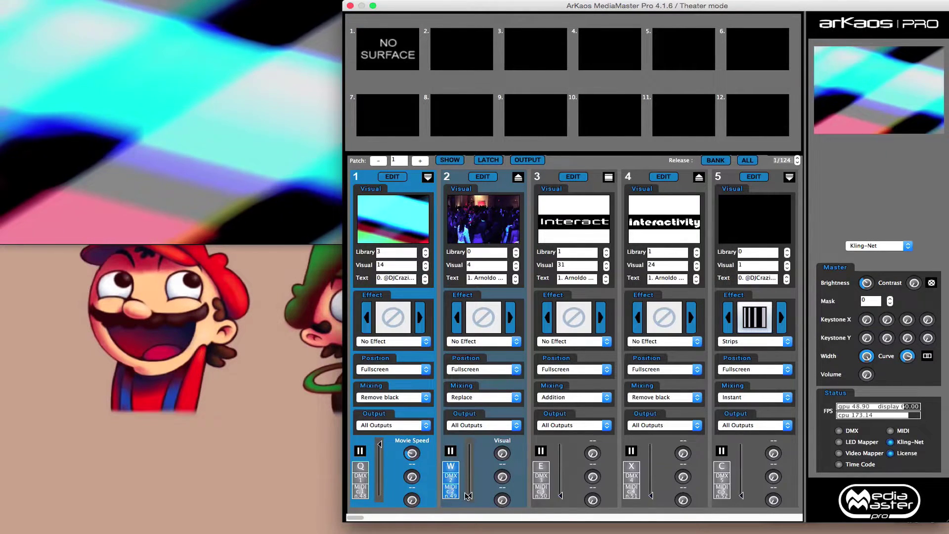
left_click_drag(469, 492, 470, 445)
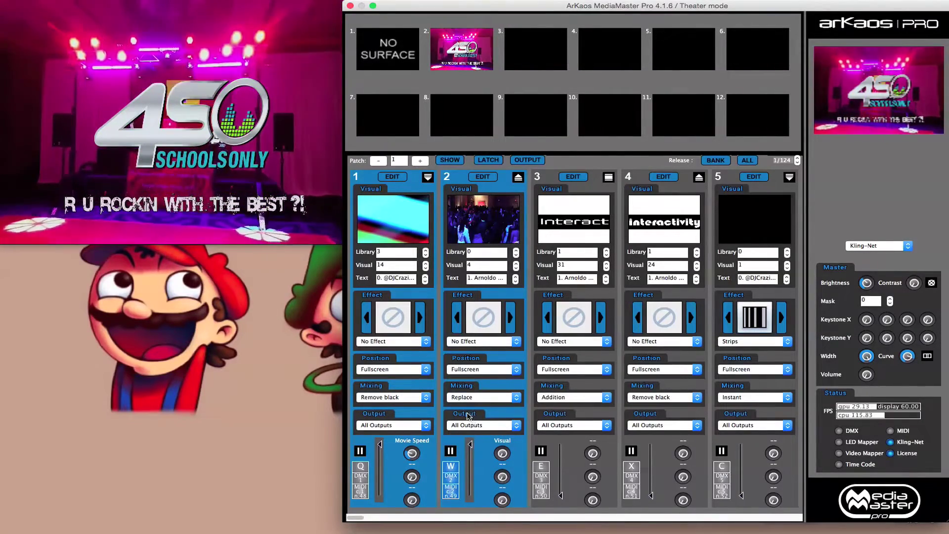
left_click(467, 397)
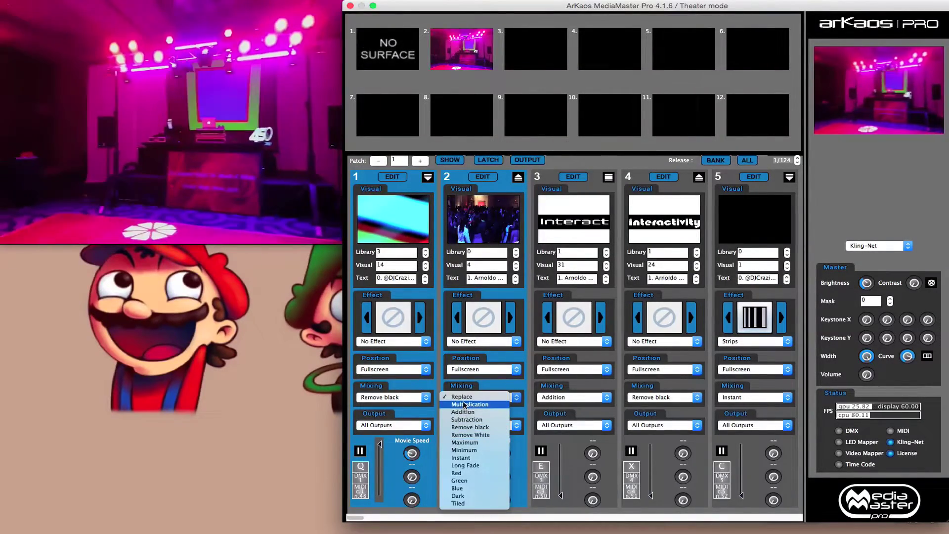
left_click(465, 404)
mouse_move(470, 458)
left_mouse_down()
mouse_move(471, 513)
mouse_move(477, 459)
left_mouse_up()
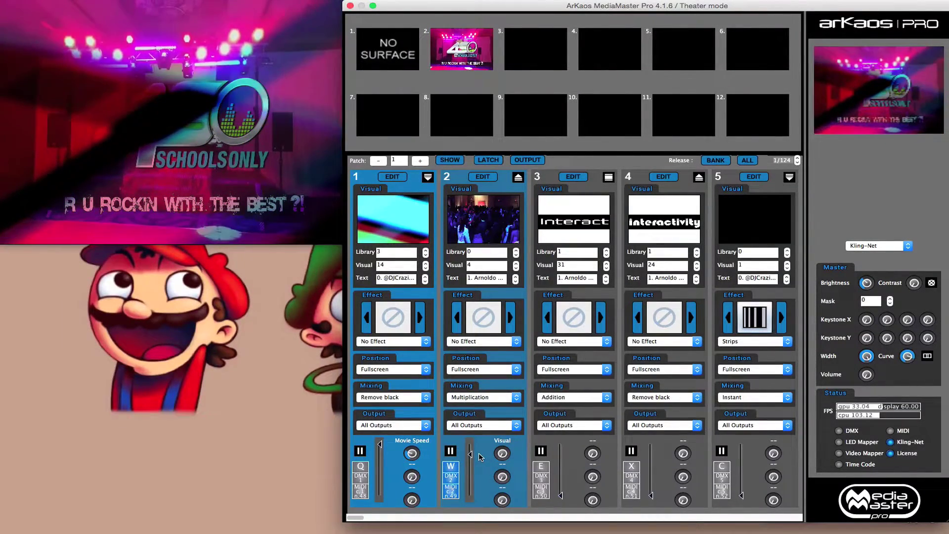
Audition Addition and then Subtraction blending on layer 2 while adjusting its level.
left_click(483, 397)
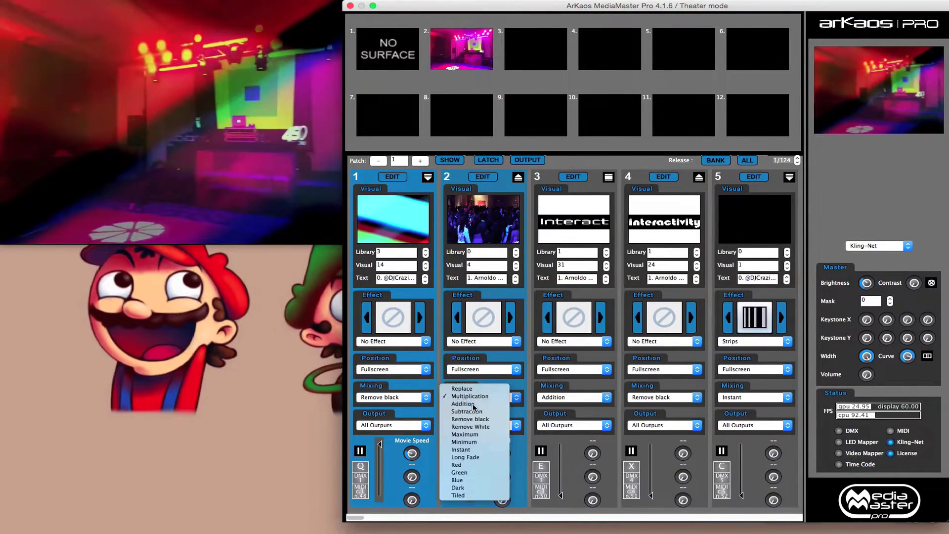
left_click(474, 393)
left_click_drag(467, 459, 467, 449)
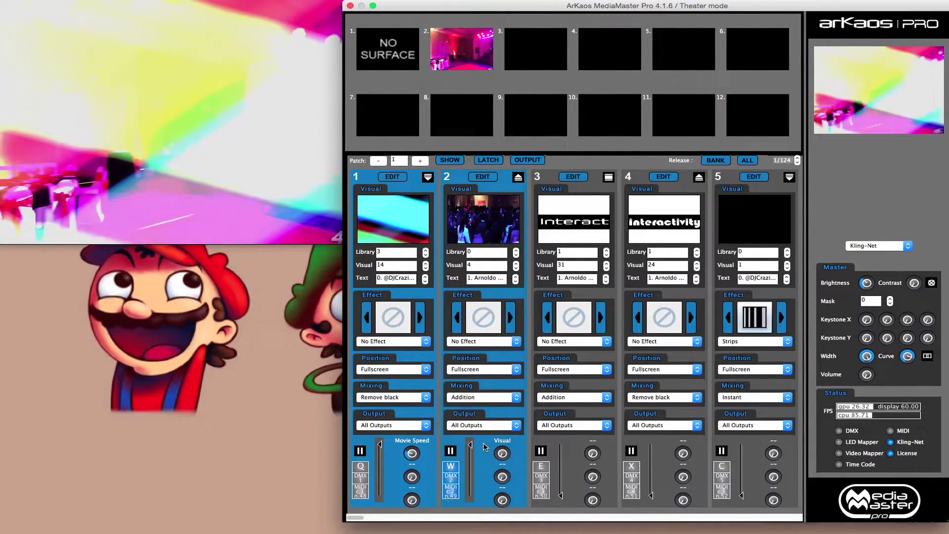
left_click(478, 398)
left_click(476, 409)
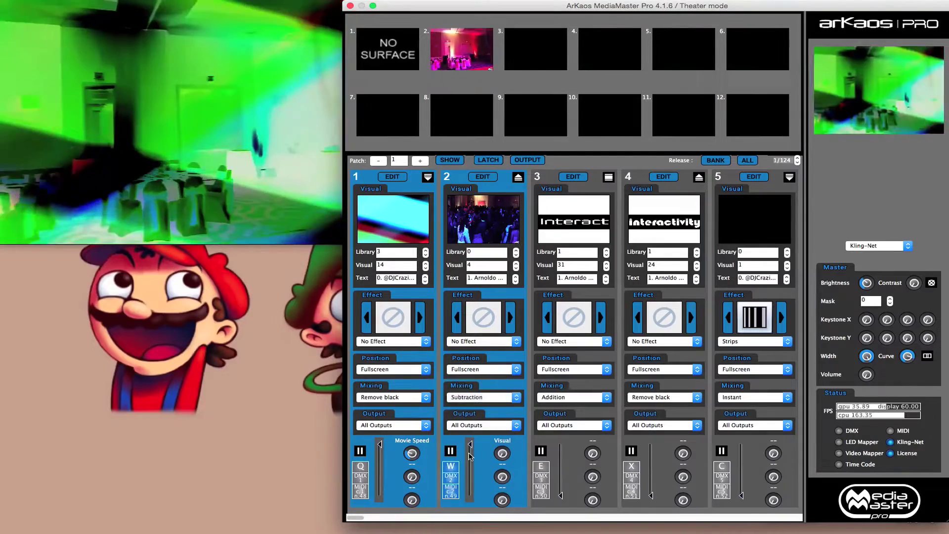
mouse_move(468, 447)
left_mouse_down()
mouse_move(467, 492)
mouse_move(474, 442)
left_mouse_up()
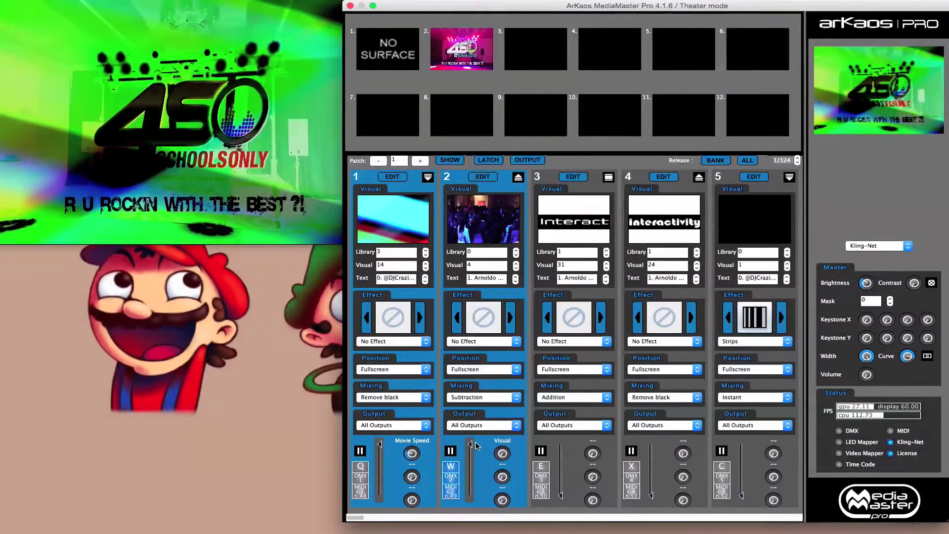
Try Remove black and then Maximum blending on layer 2.
left_click(477, 402)
left_click(474, 406)
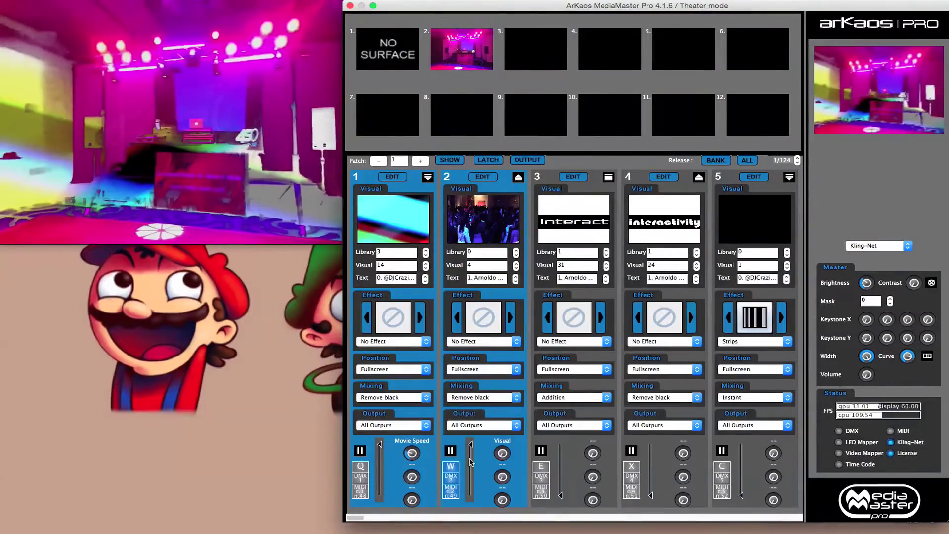
mouse_move(470, 461)
left_mouse_down()
mouse_move(470, 494)
mouse_move(475, 443)
left_mouse_up()
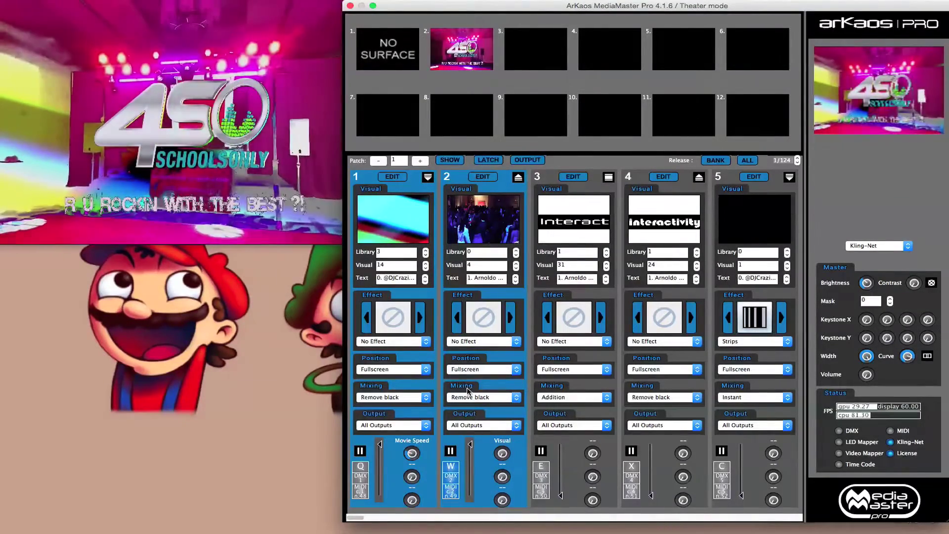
left_click(468, 397)
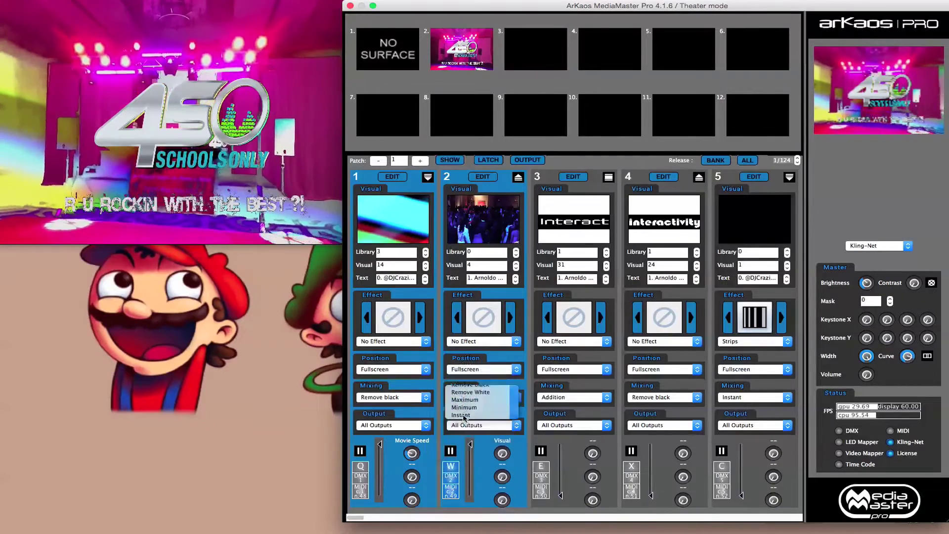
left_click(465, 412)
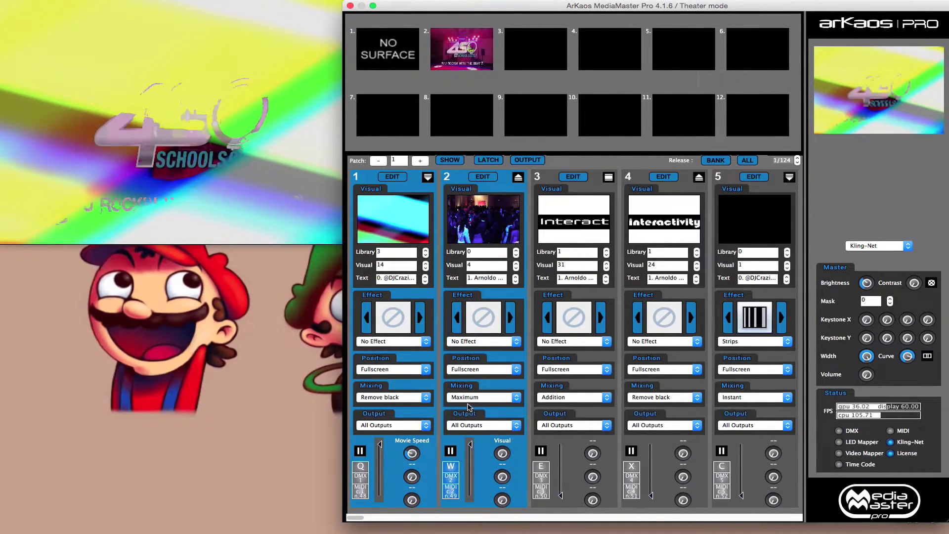
Switch layer 2 to Instant mixing, fade it out, then retrigger and stop its visual.
left_click(468, 398)
left_click(468, 414)
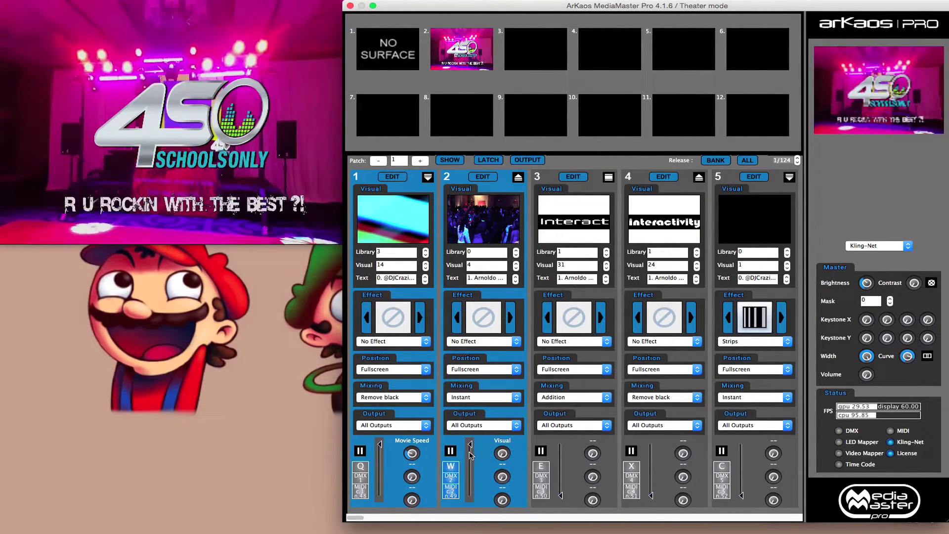
mouse_move(469, 452)
left_mouse_down()
mouse_move(474, 496)
mouse_move(474, 443)
left_mouse_up()
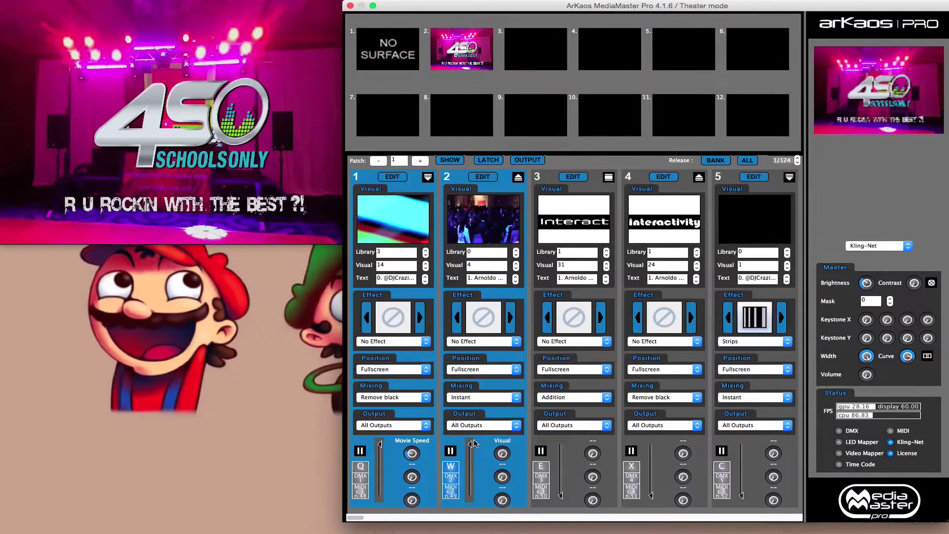
left_click_drag(474, 443, 467, 524)
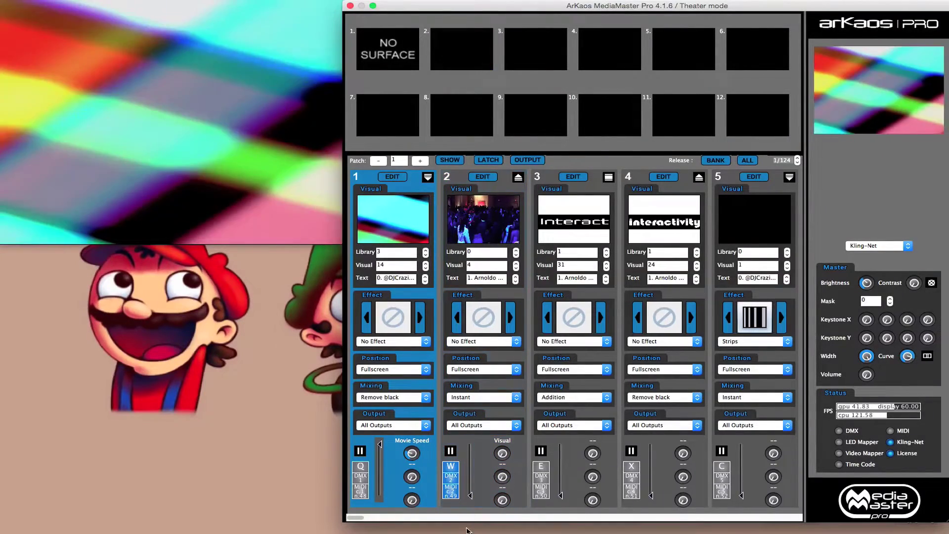
key("w")
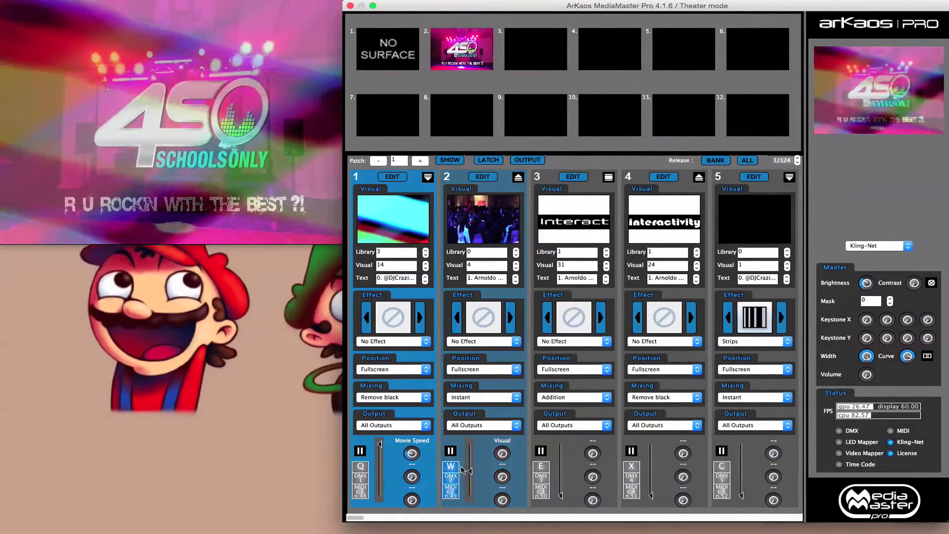
left_click(464, 398)
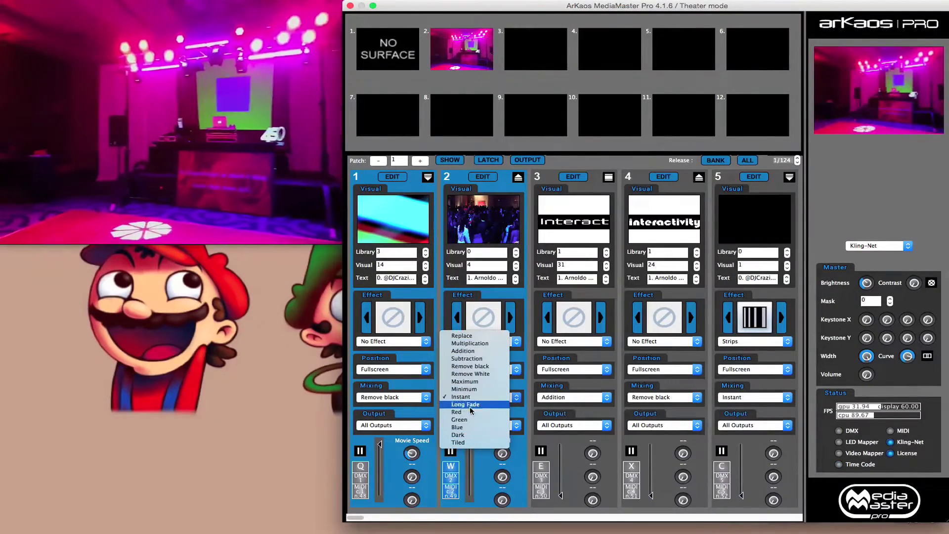
left_click(478, 475)
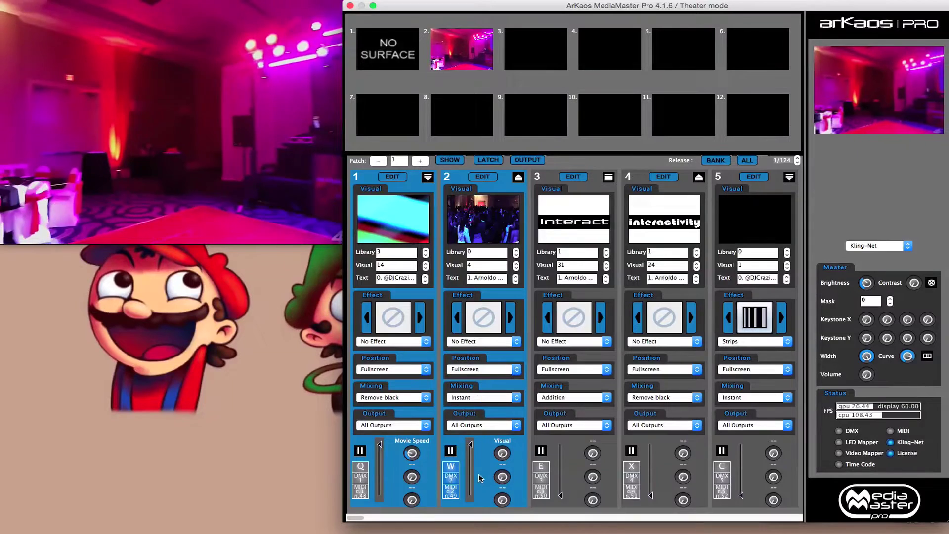
key("w")
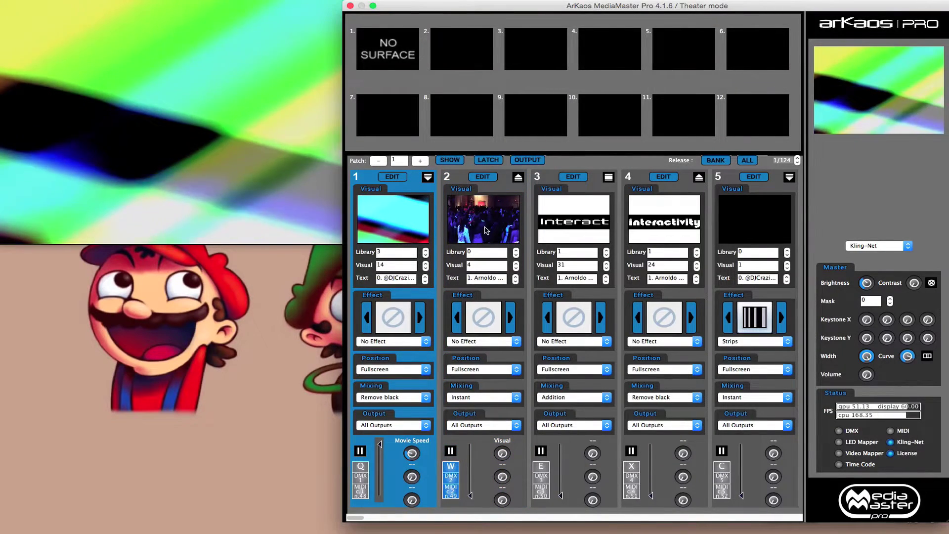
Turn on LATCH mode and toggle layer 2's visual on and off several times.
left_click(488, 160)
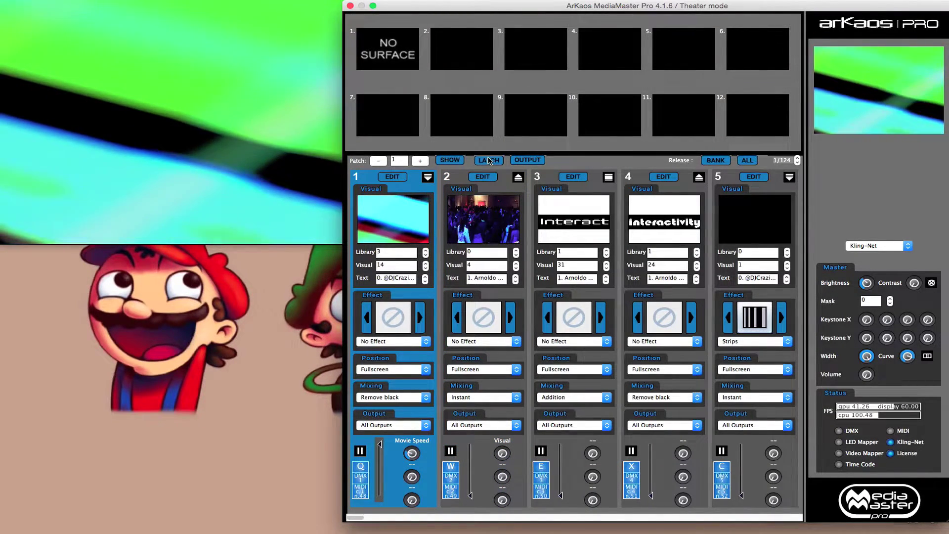
left_click(452, 473)
left_click(453, 473)
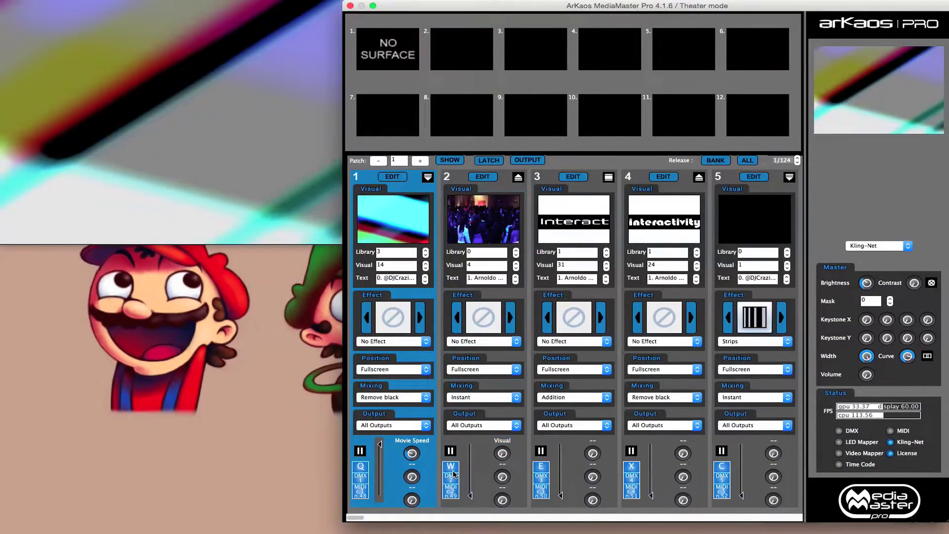
left_click(453, 474)
left_click(452, 473)
Set layer 2's blending back to Replace and trigger then stop its visual.
left_click(462, 398)
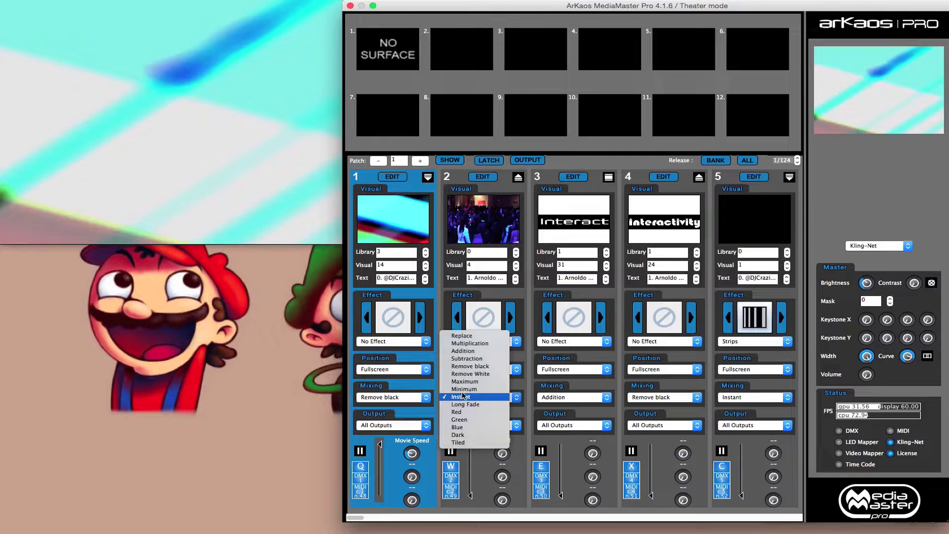
left_click(463, 335)
key("w")
key("w")
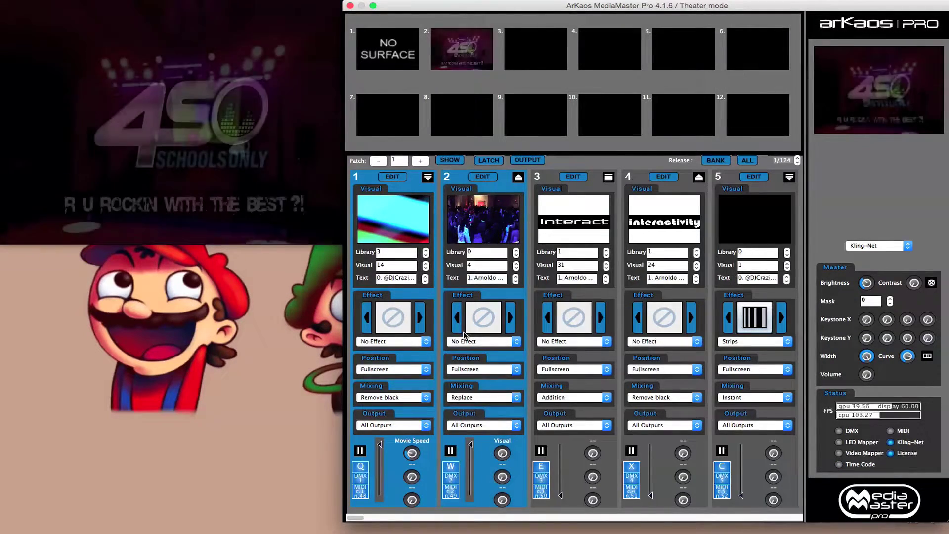
key("w")
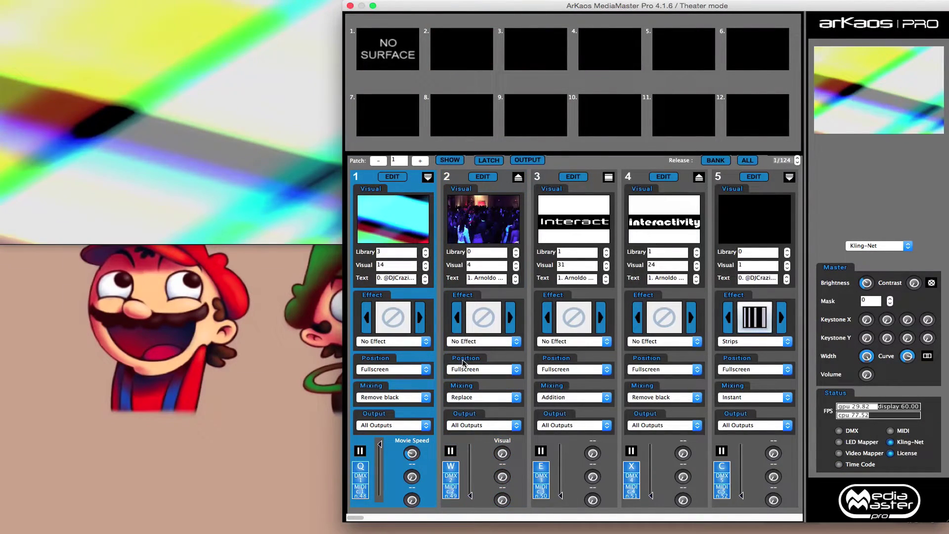
left_click(462, 397)
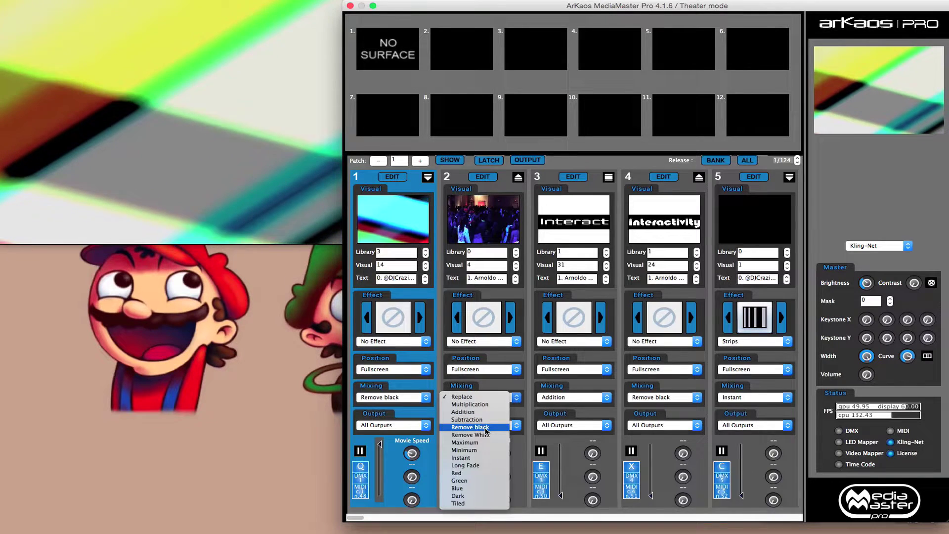
Try Long Fade, Red, Green and Dark mixing on layer 2, settling on Tiled.
left_click(480, 465)
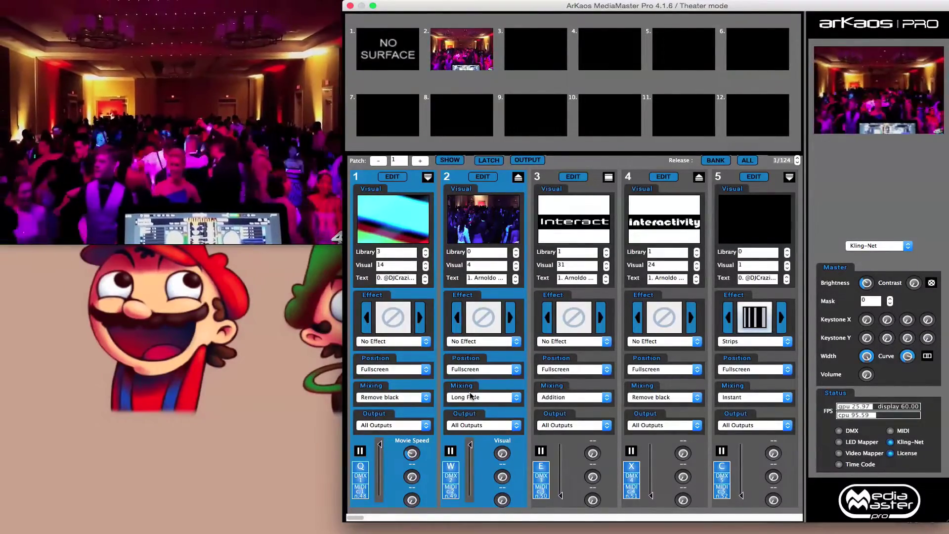
left_click(471, 395)
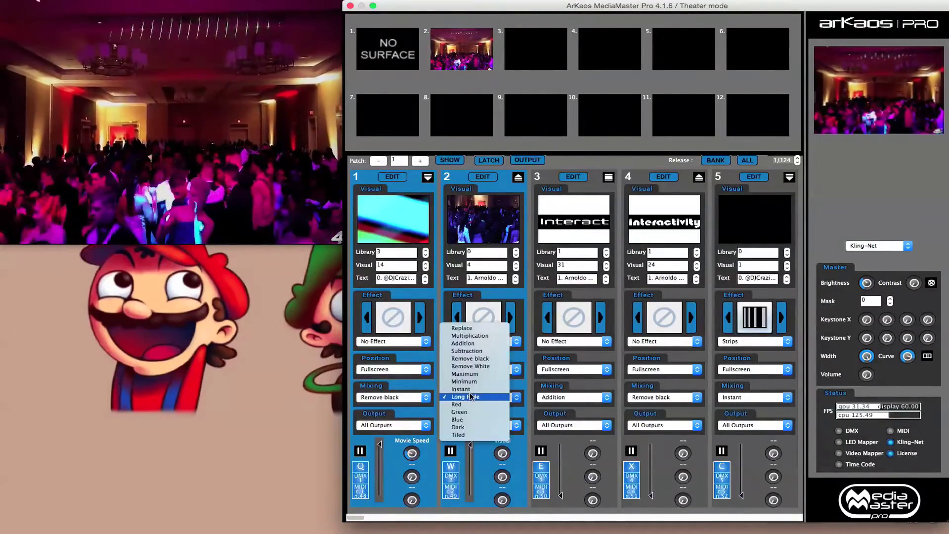
left_click(472, 404)
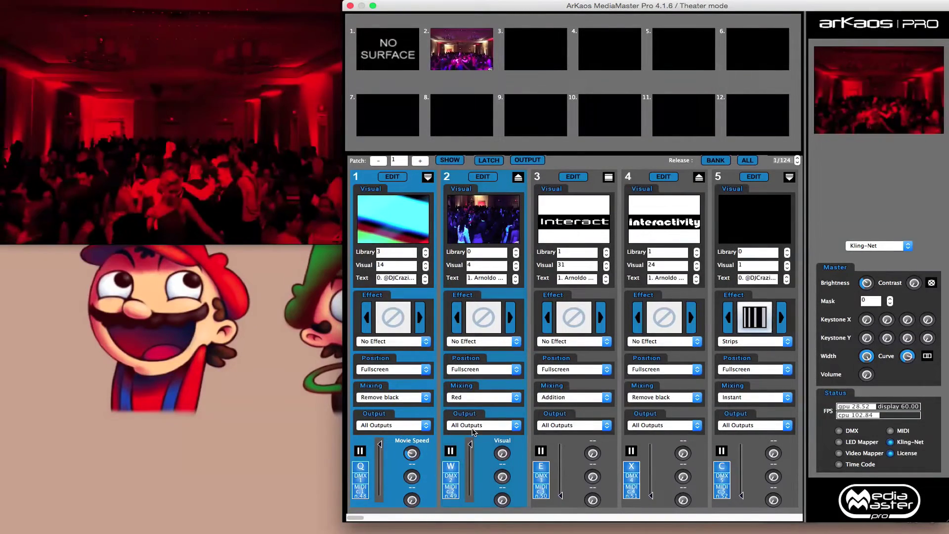
left_click(474, 396)
left_click(460, 404)
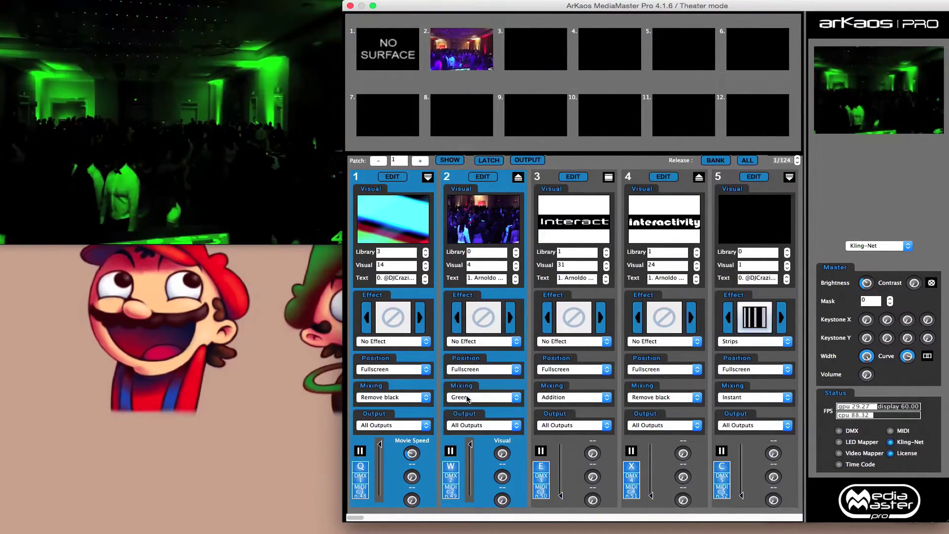
left_click(472, 397)
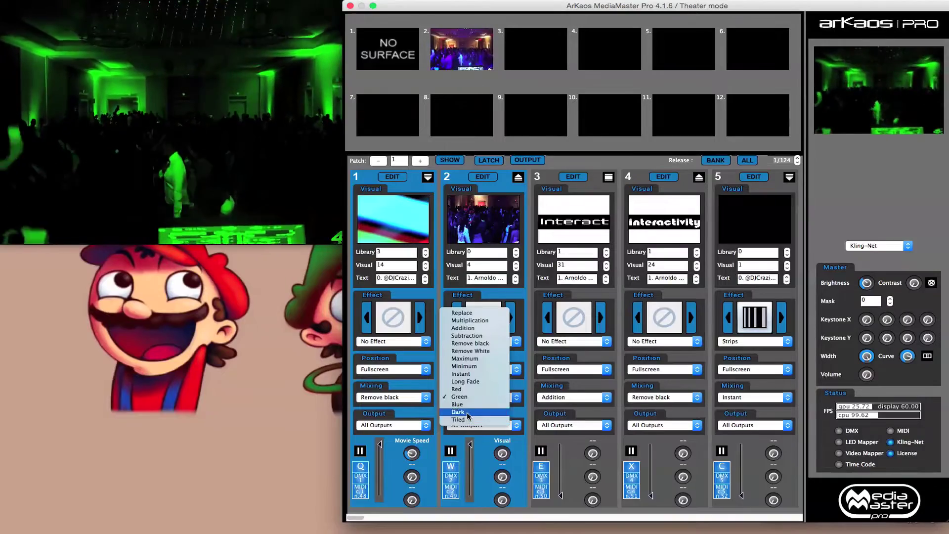
left_click(468, 413)
left_click(468, 398)
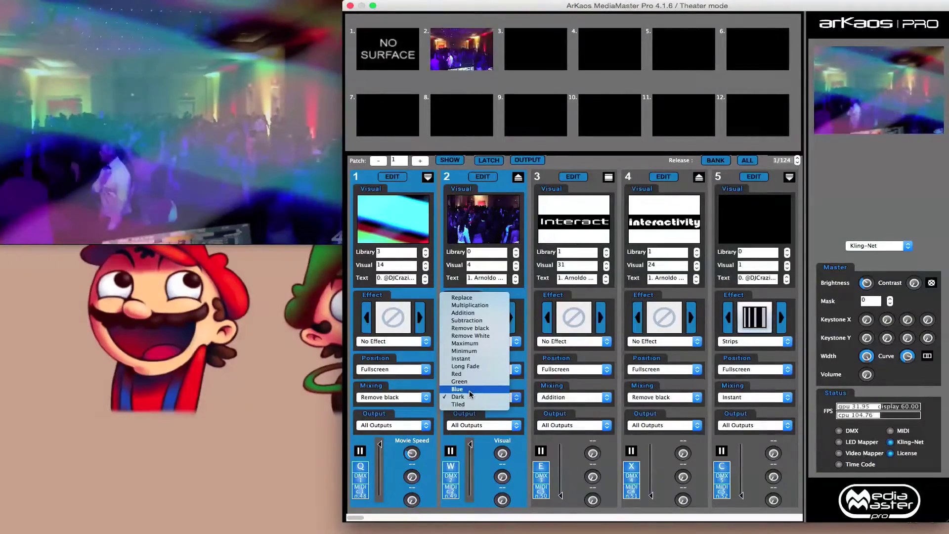
left_click(467, 448)
left_click(469, 396)
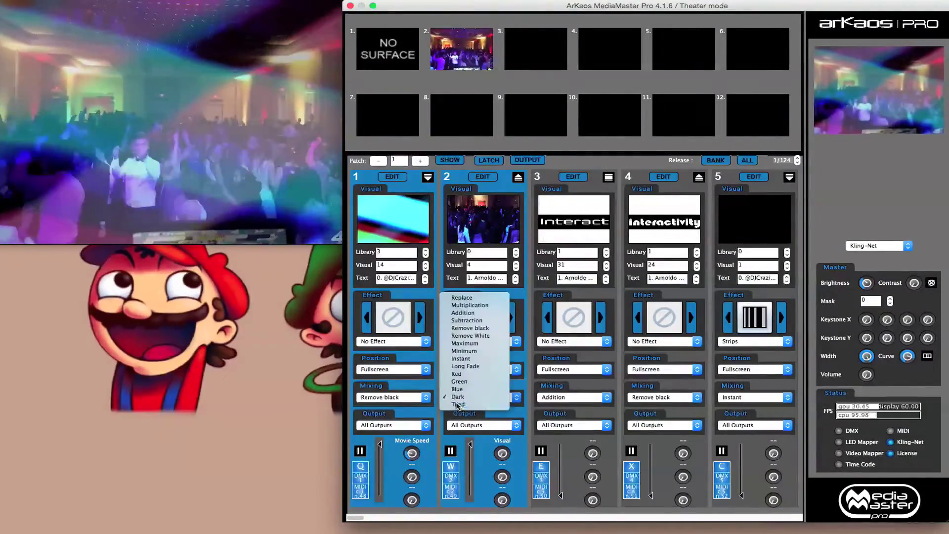
left_click(457, 403)
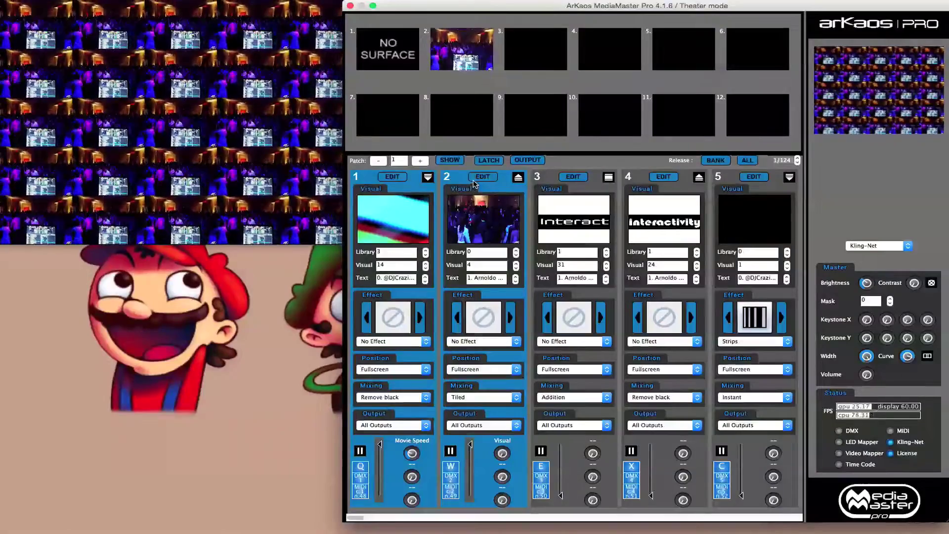
Lower layer 2's Tiling, set Controller 1 Destination to Tiling, and close discarding preset edits.
left_click(477, 178)
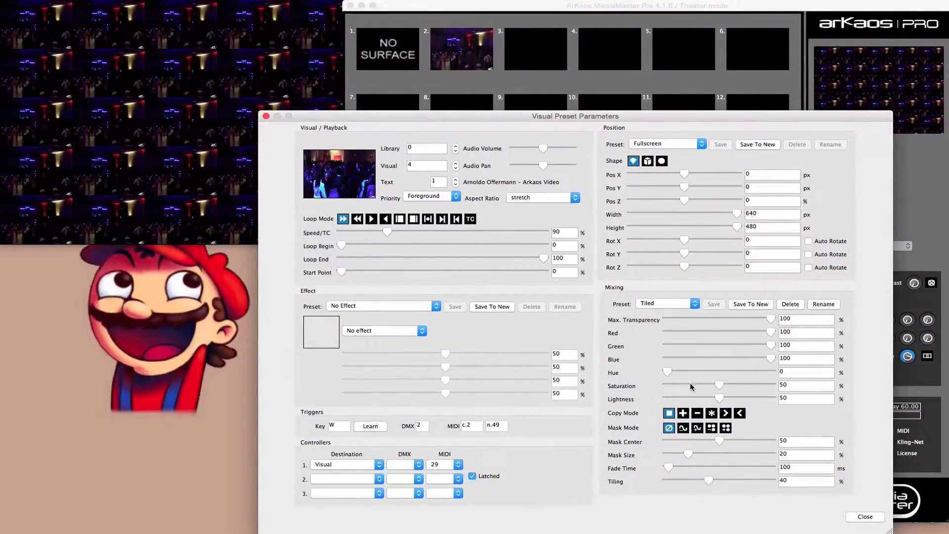
left_click_drag(708, 478, 687, 474)
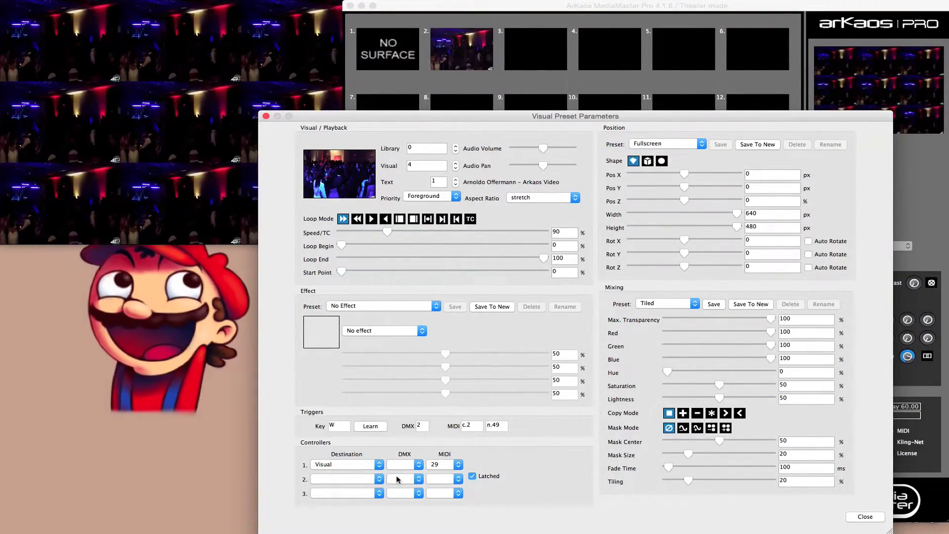
left_click(357, 465)
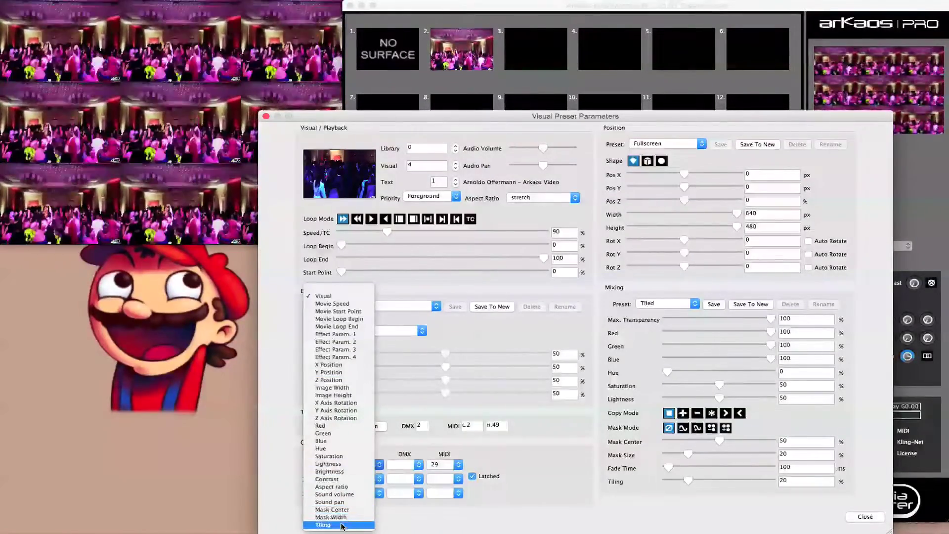
left_click(336, 520)
left_click(406, 464)
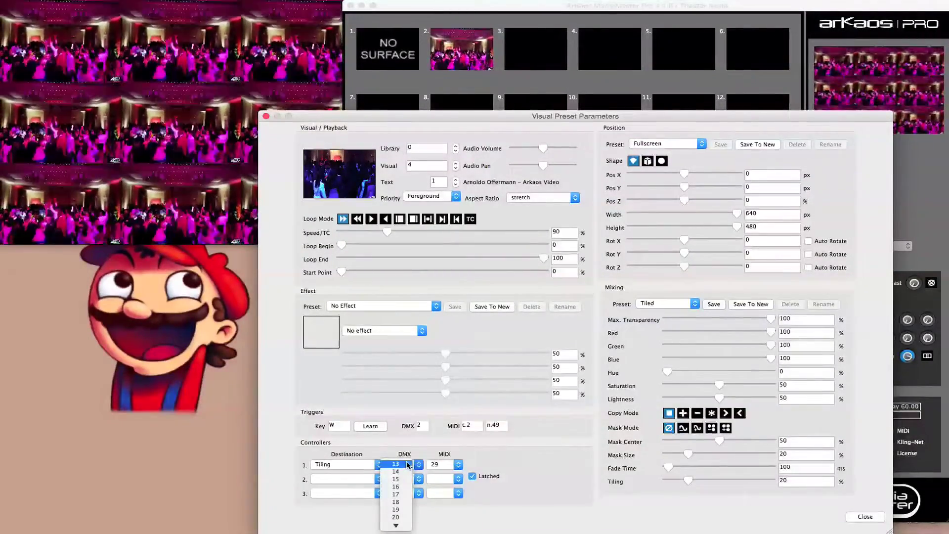
left_click(496, 470)
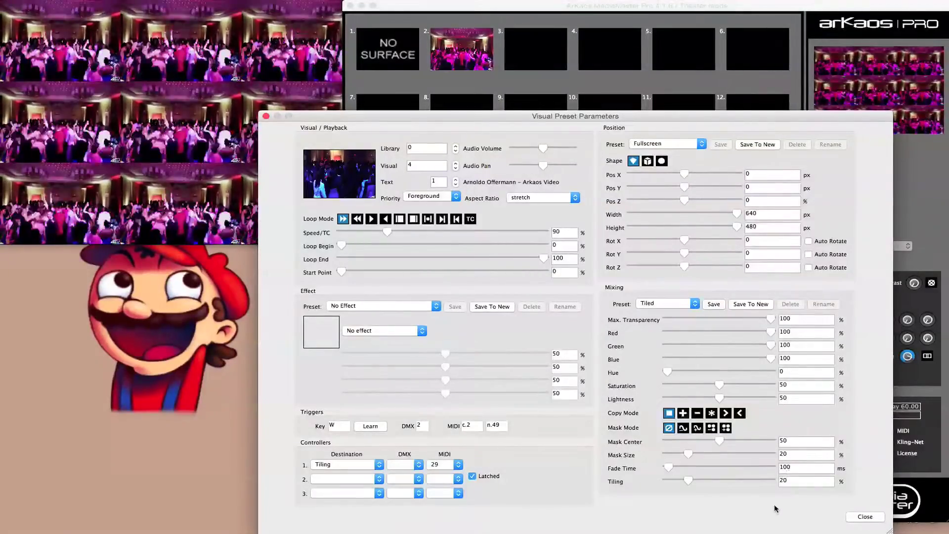
left_click(863, 516)
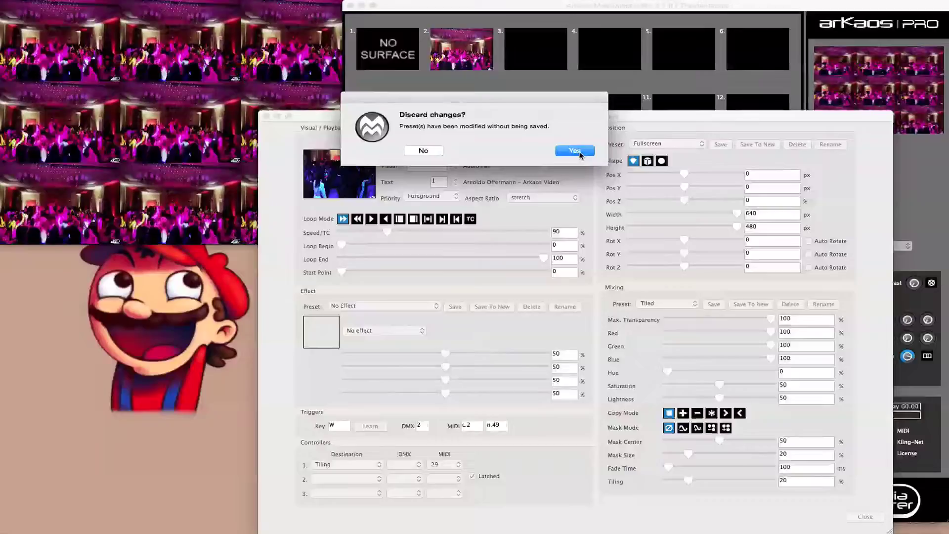
left_click(578, 152)
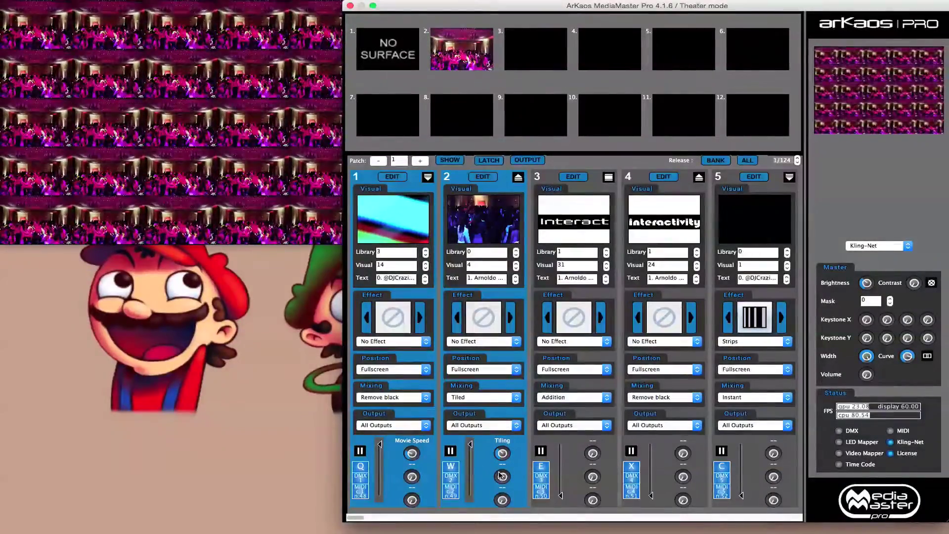
Turn up deck 2's Tiling knob, fade layer 2 out, and raise layer 1's Movie Speed.
left_click_drag(501, 453, 479, 496)
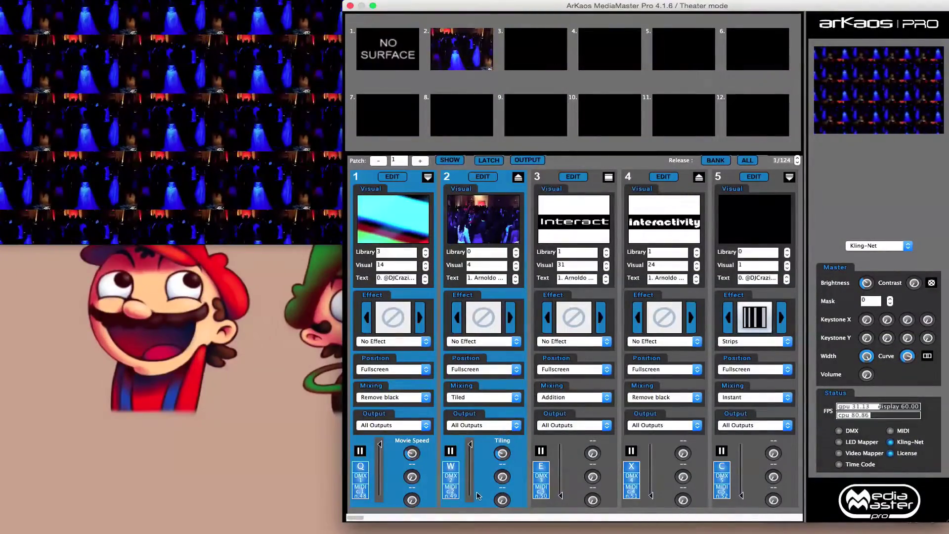
left_click_drag(468, 445, 463, 505)
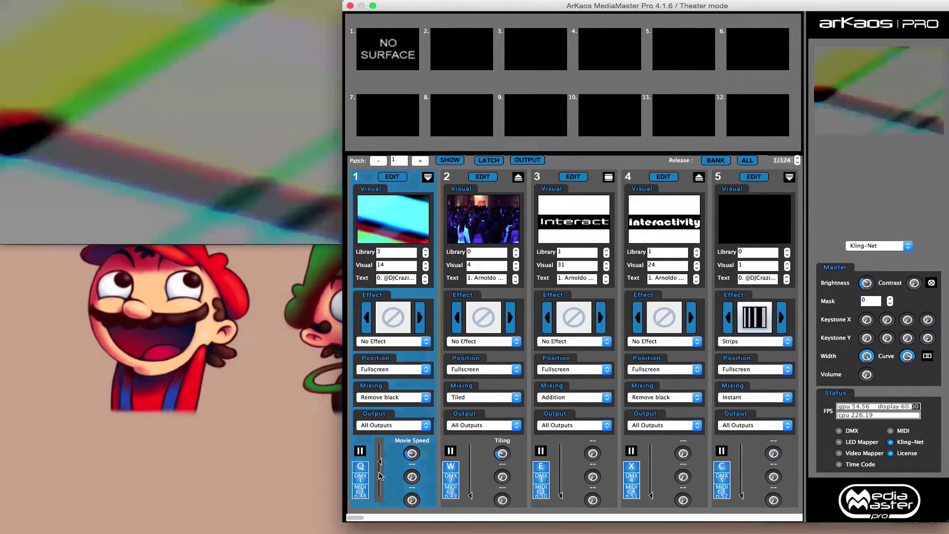
left_click_drag(411, 453, 423, 379)
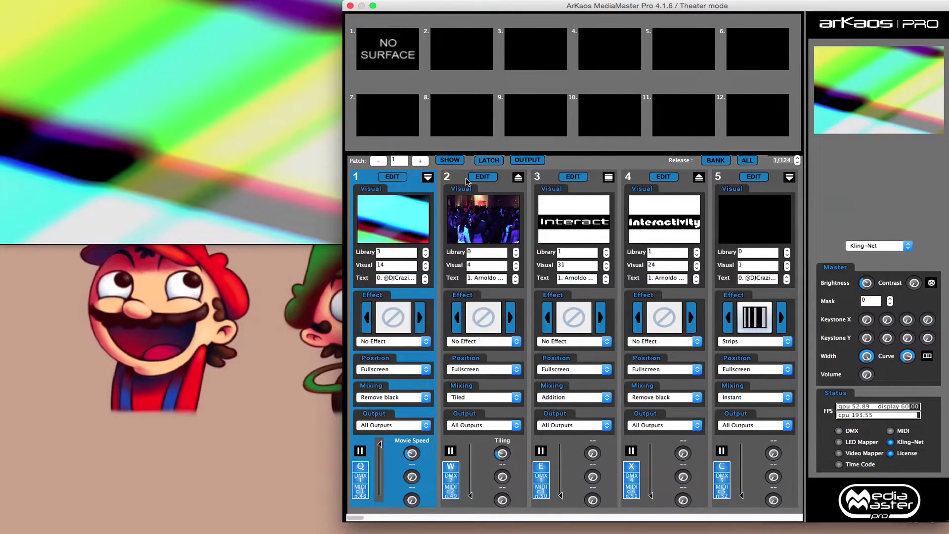
left_click(392, 176)
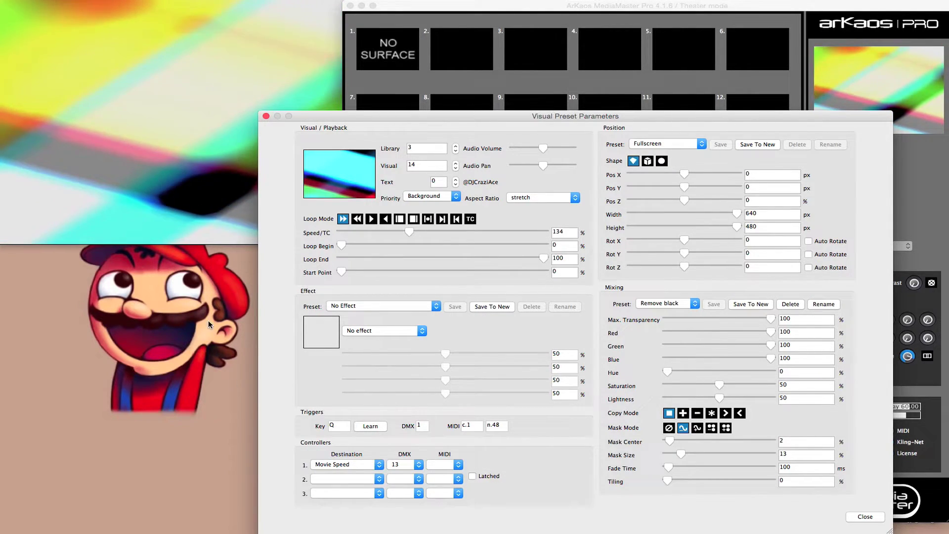
Close layer 1's Visual Preset Parameters and open its library on 000_Branding & normal stuff.
key("Escape")
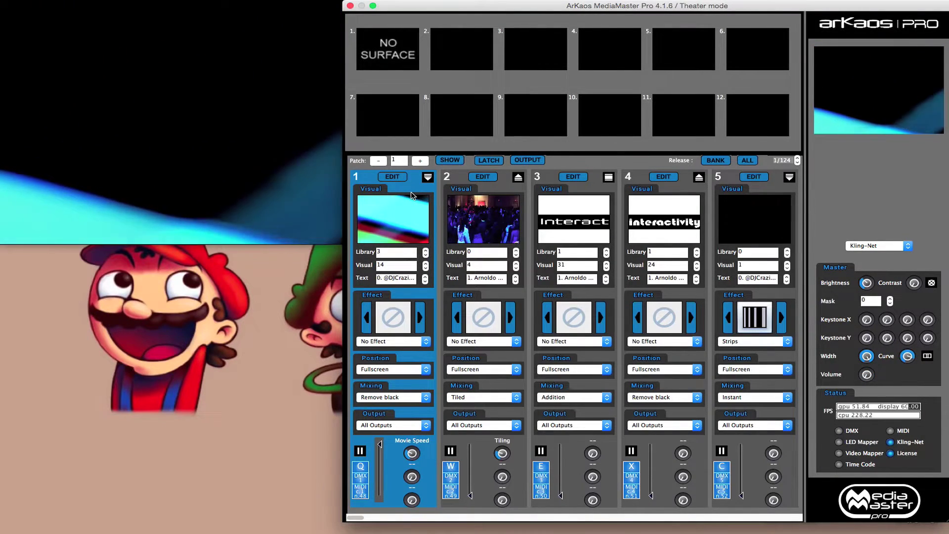
double_click(394, 214)
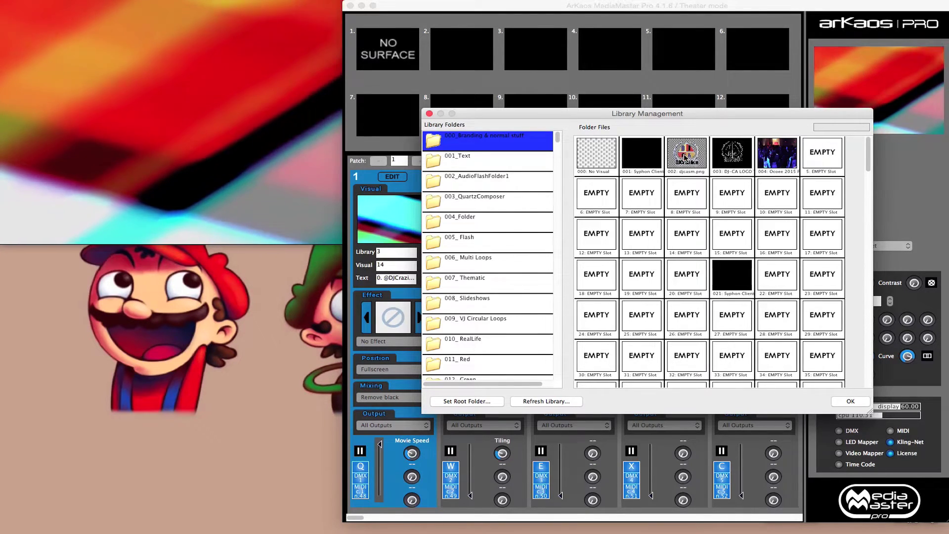
Load the DJCraziAce logo onto deck 1, keeping its Remove black mixing mode.
double_click(685, 157)
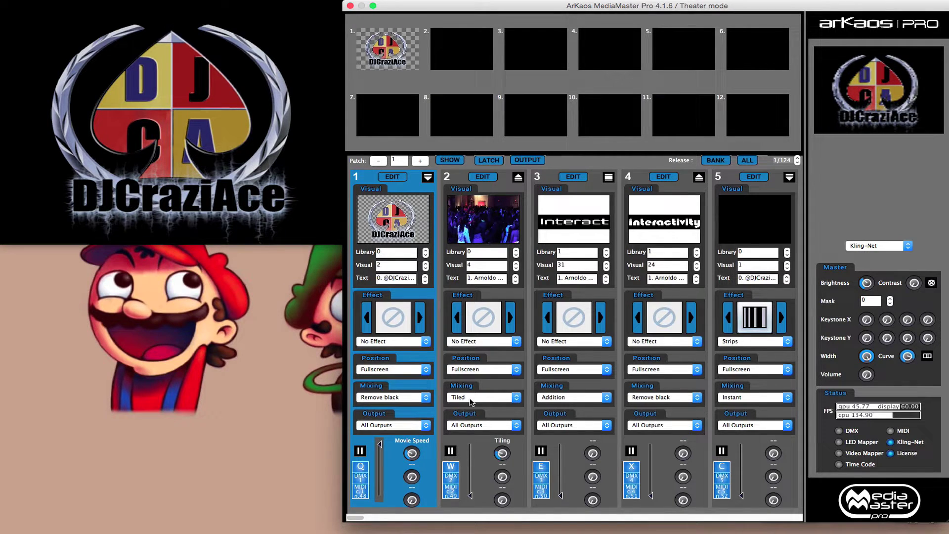
left_click(392, 402)
left_click(382, 431)
Fade layer 2's tiled video back in at Normal priority, and retrigger the logo layer in Foreground.
left_click_drag(471, 472, 470, 443)
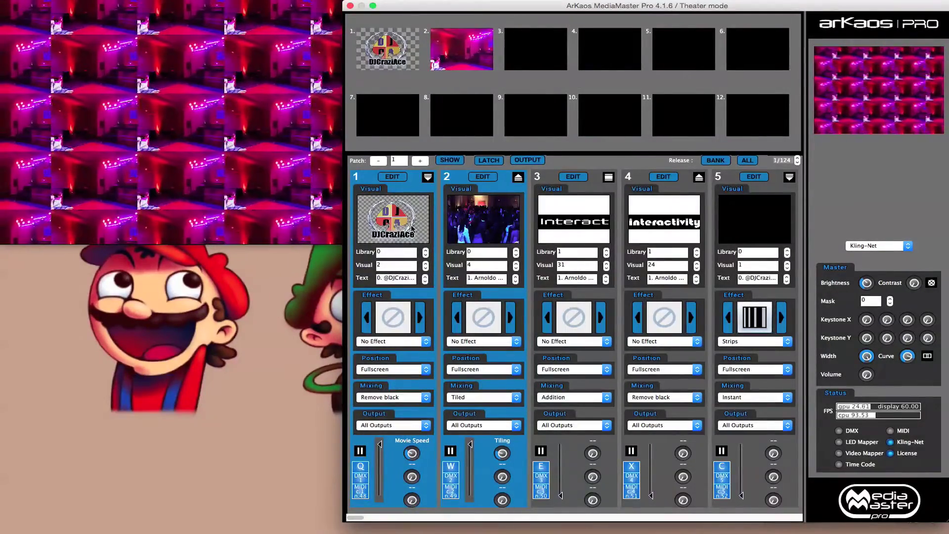
left_click(518, 179)
left_click(528, 195)
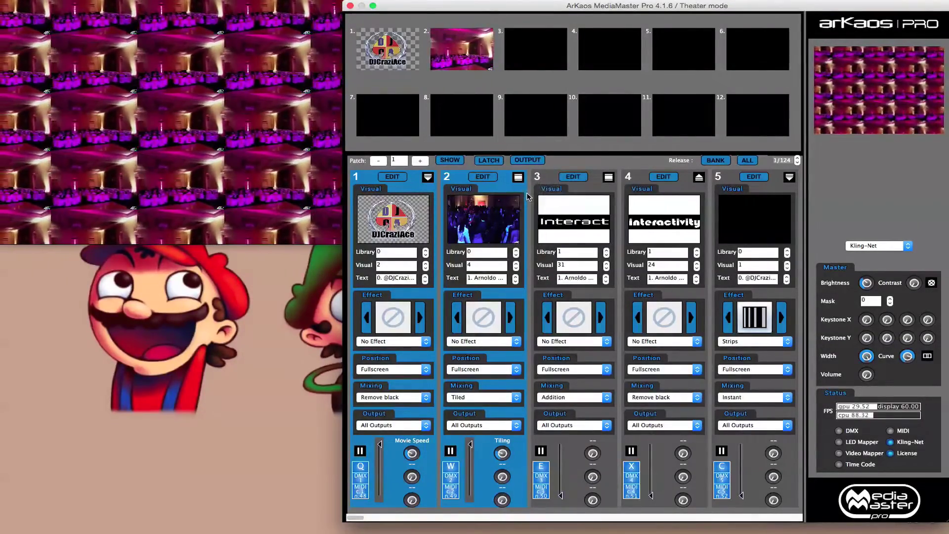
left_click(428, 177)
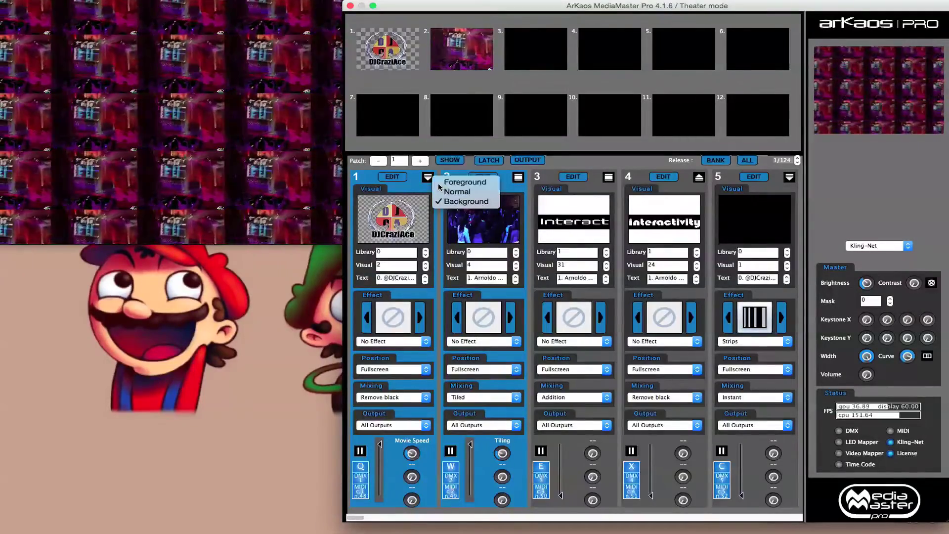
left_click(438, 183)
key("q")
key("q")
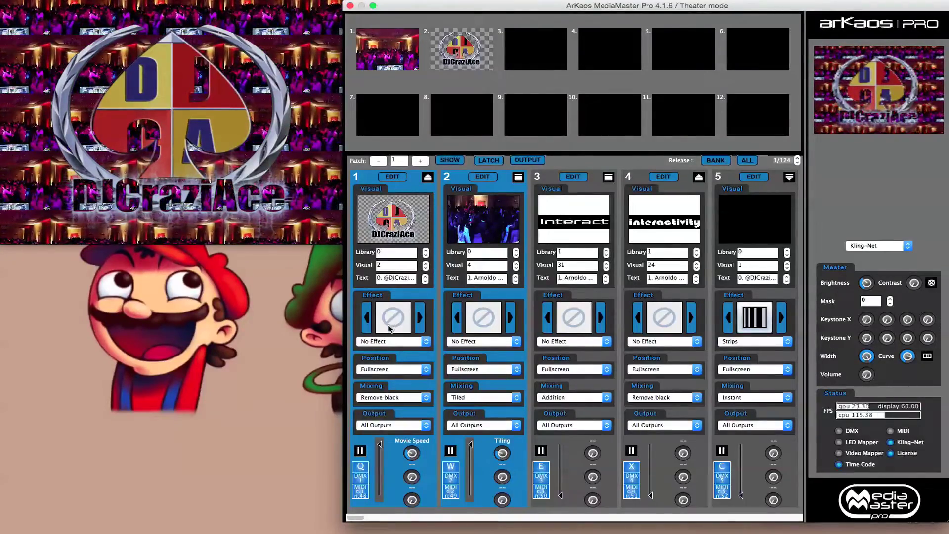
left_click(395, 376)
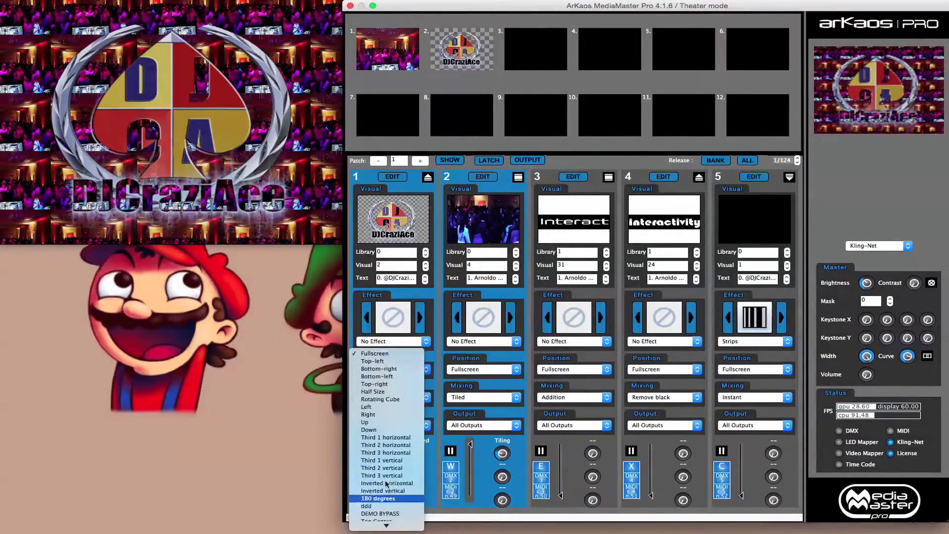
left_click(367, 345)
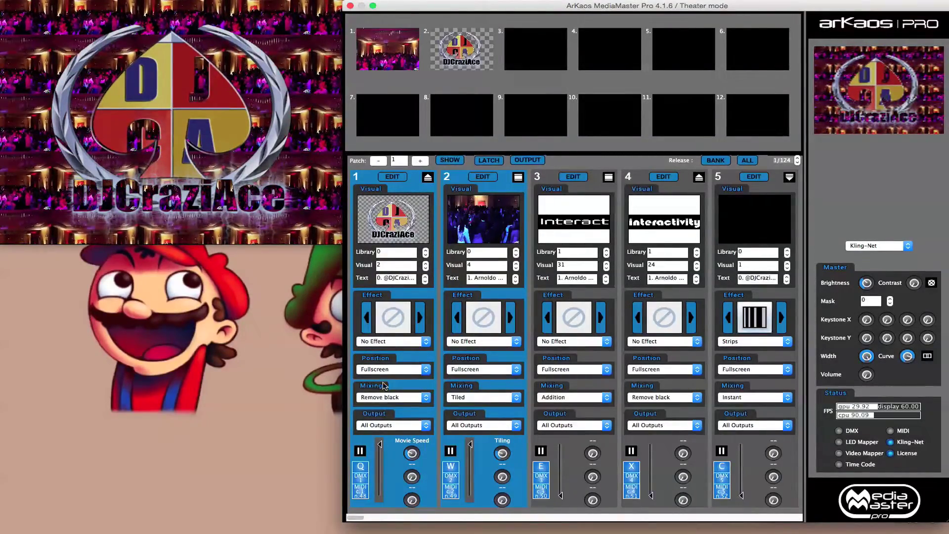
Apply the bottom-left quarter position preset to layer 1's logo and set its vertical position to 245.
left_click(393, 177)
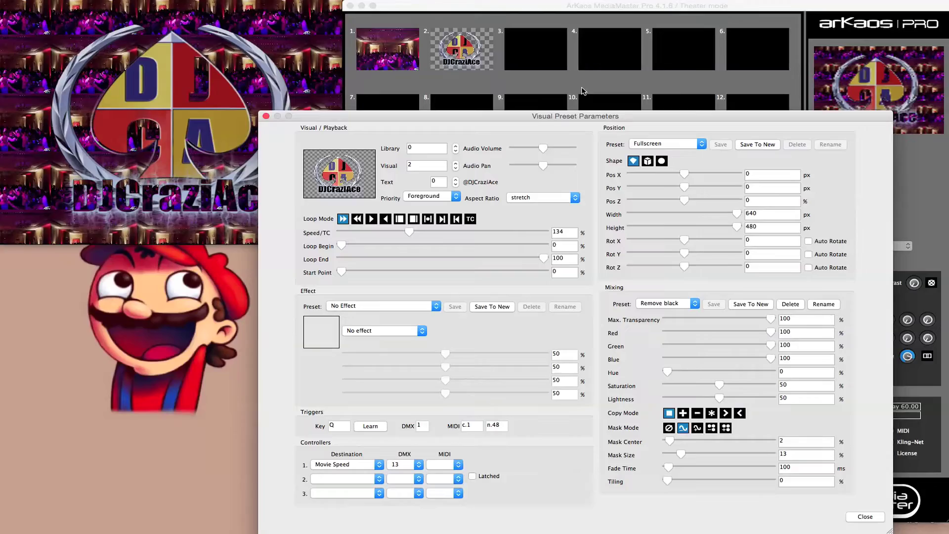
left_click(650, 144)
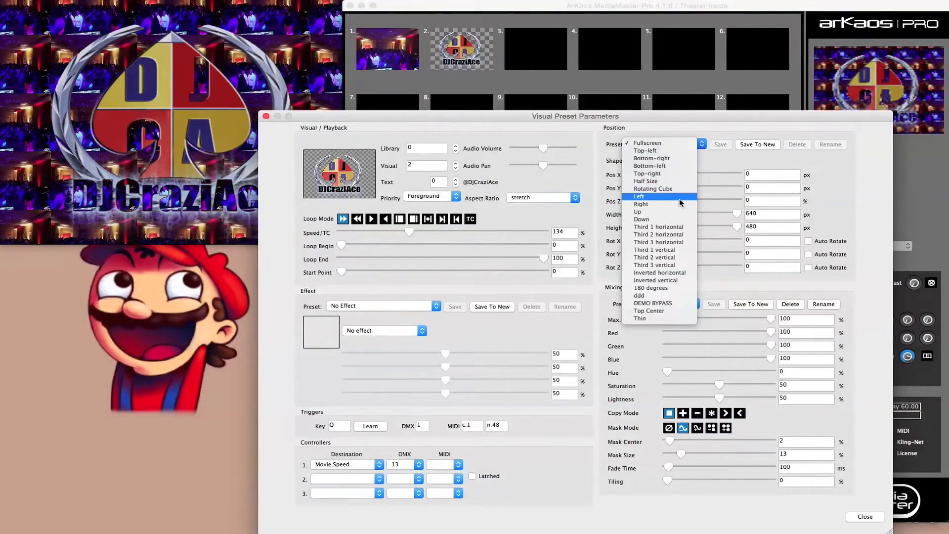
left_click(672, 168)
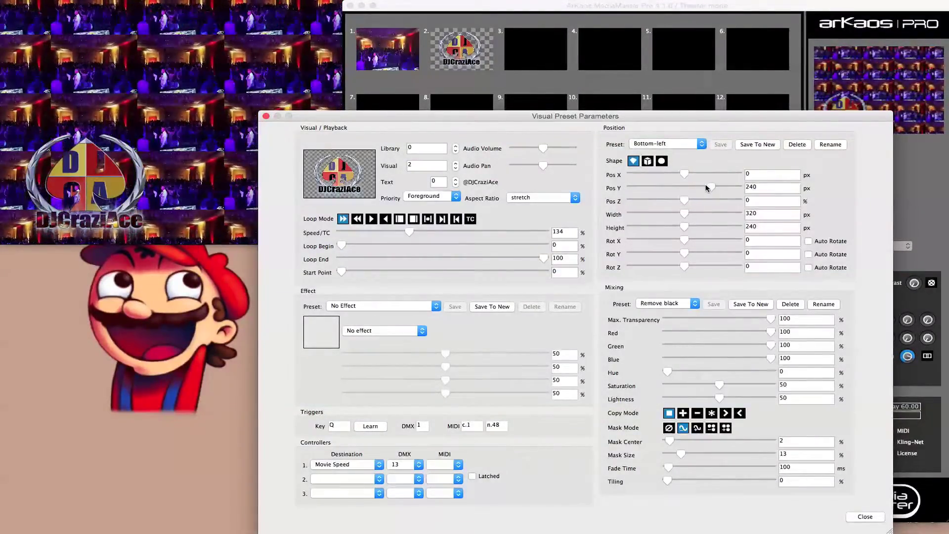
left_click_drag(707, 187, 707, 183)
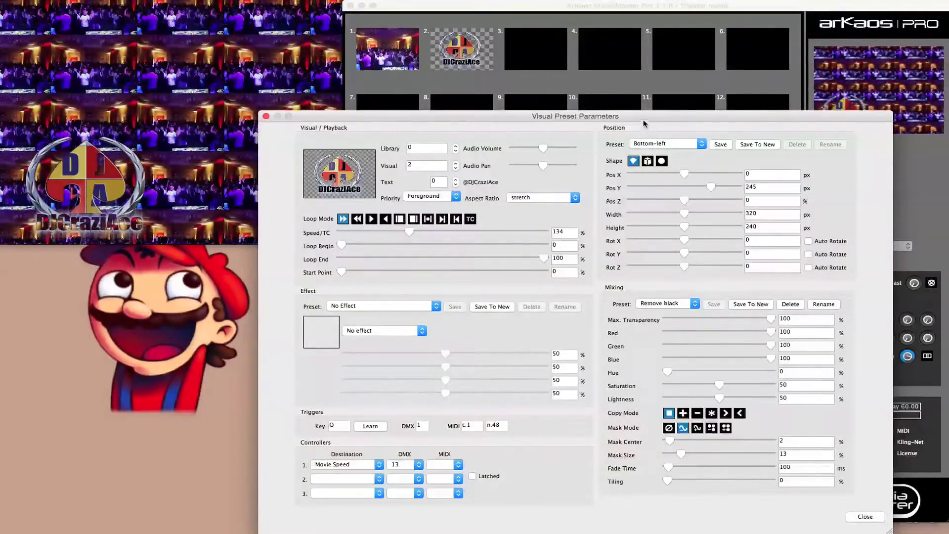
left_click_drag(644, 123, 618, 214)
Move the logo to Pos X 640, Pos Y 480, Pos Z 48, and tilt Rot Z to -8.
left_click_drag(657, 265, 685, 262)
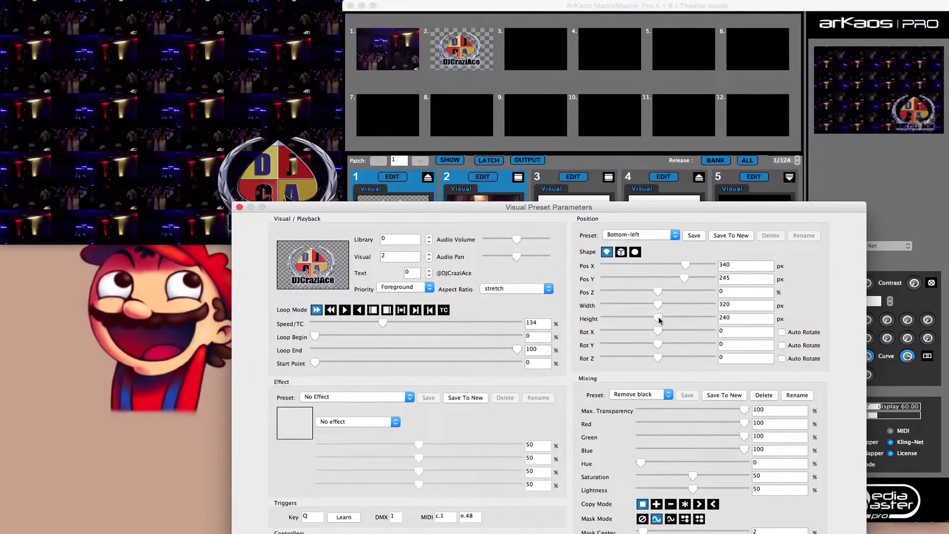
left_click_drag(659, 295, 681, 292)
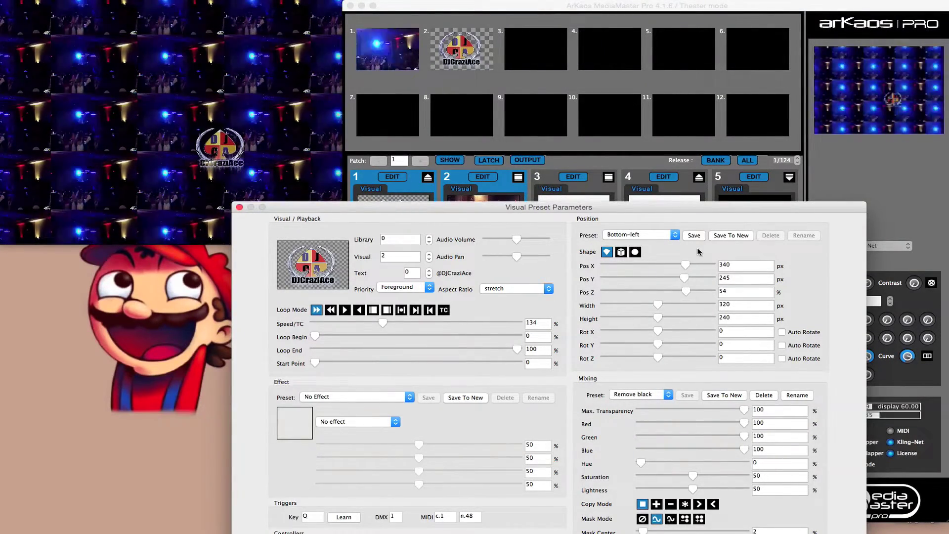
left_click_drag(681, 266, 700, 264)
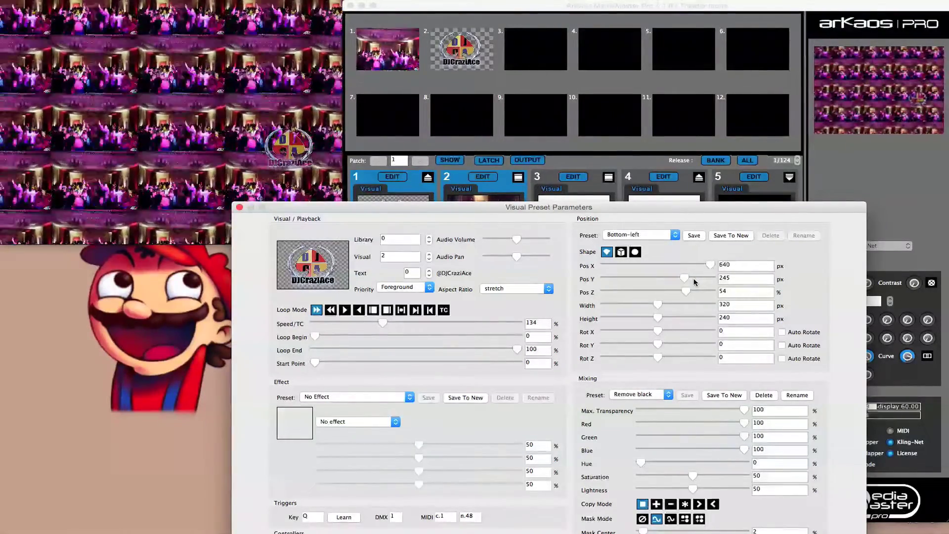
left_click_drag(687, 279, 719, 278)
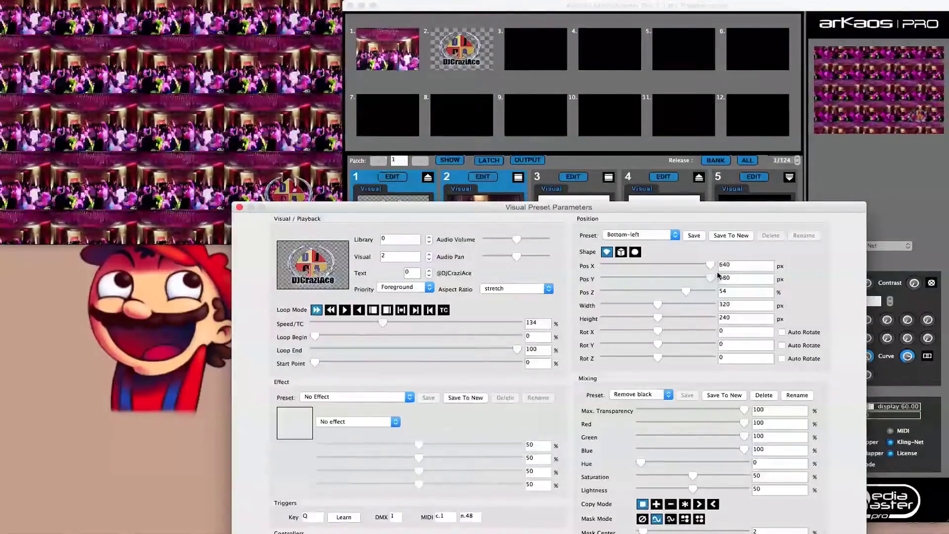
left_click_drag(599, 208, 672, 206)
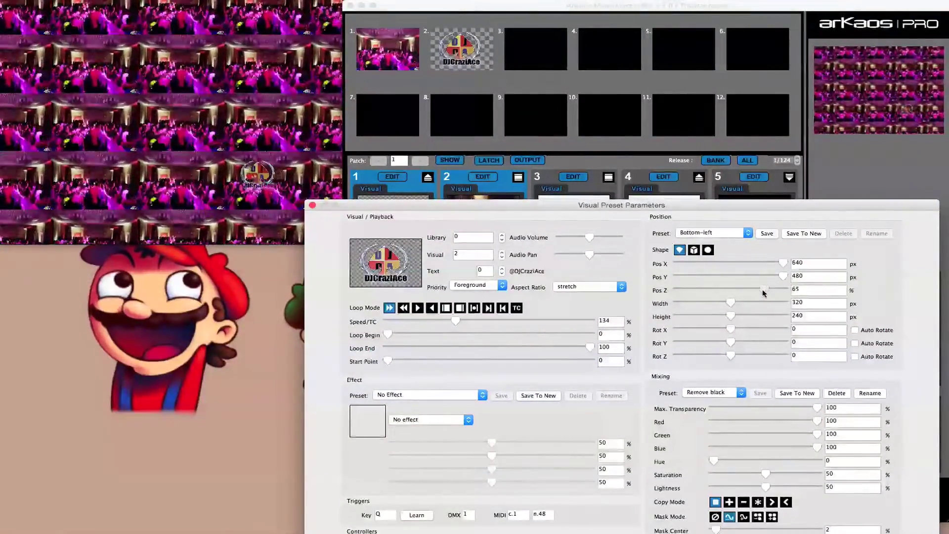
left_click_drag(762, 293, 757, 293)
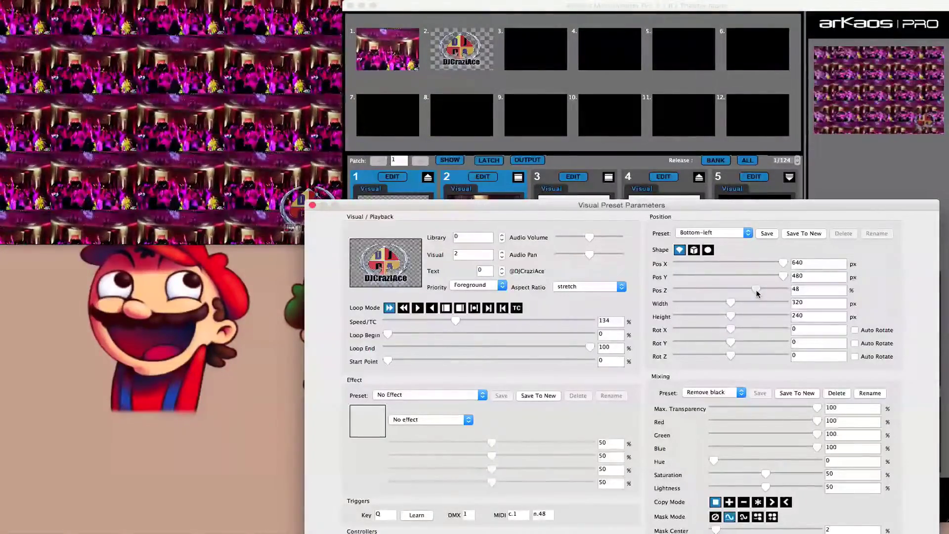
mouse_move(547, 203)
left_mouse_down()
mouse_move(551, 241)
mouse_move(538, 209)
left_mouse_up()
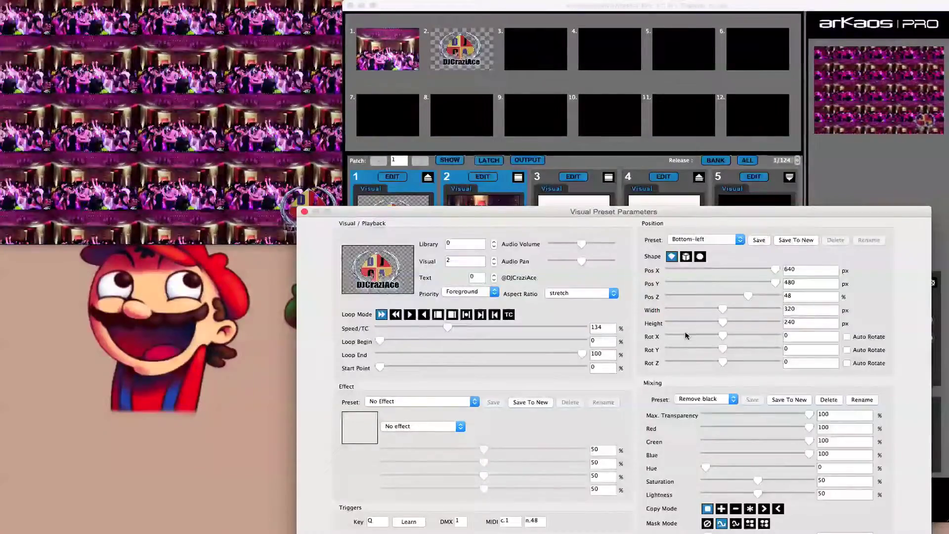
left_click_drag(722, 363, 718, 361)
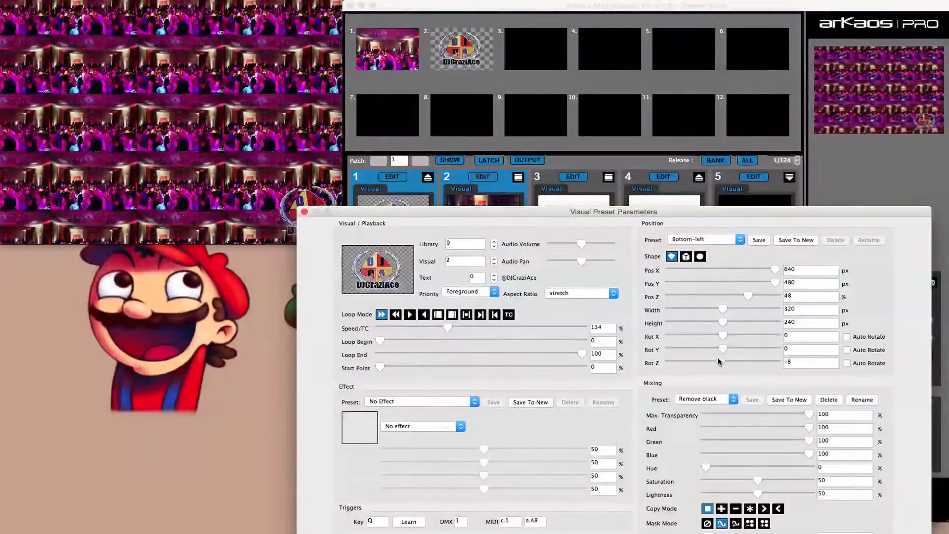
Stop the Z auto-rotation, rotate the logo to Rot Y 27, and save the placement as new preset LOGO.
left_click(848, 363)
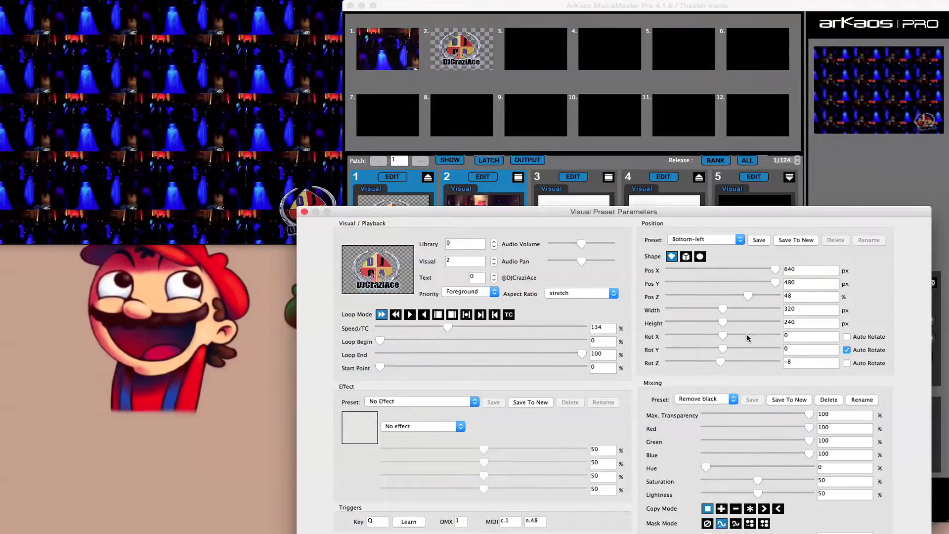
left_click_drag(727, 349, 740, 351)
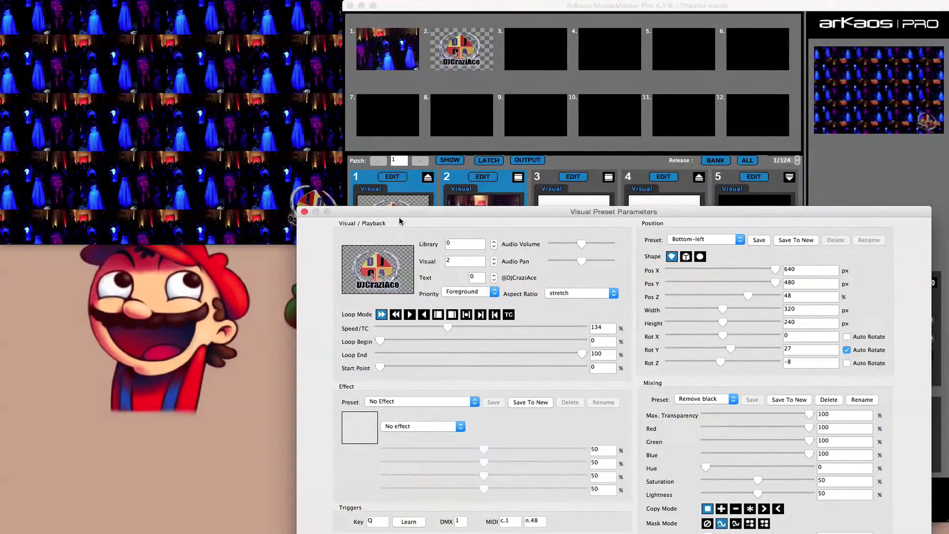
left_click_drag(398, 213, 449, 87)
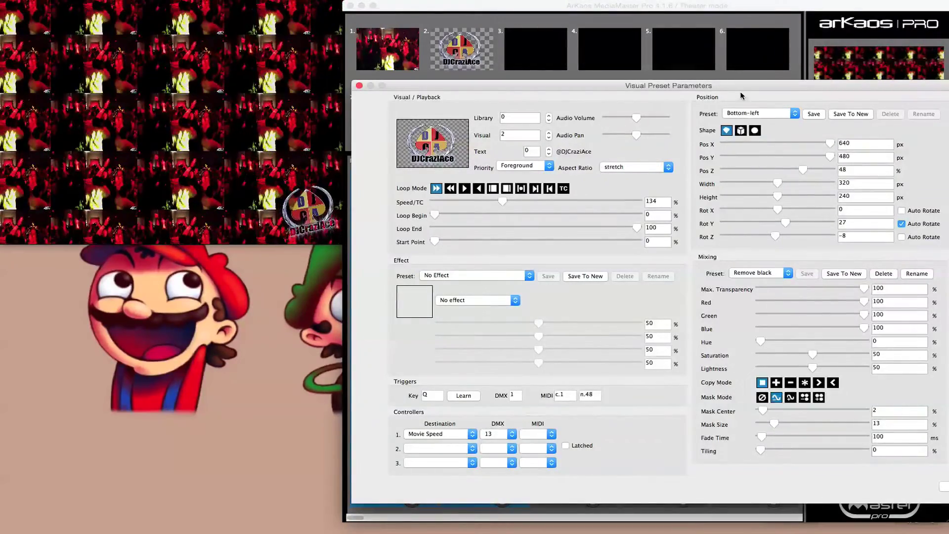
left_click(835, 114)
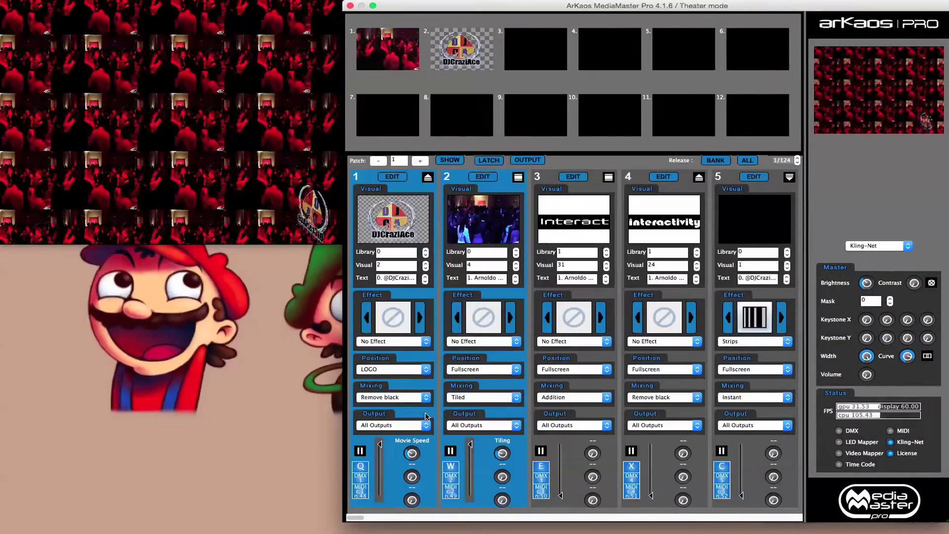
Raise deck 3's Arnoldo text layer into the mix at Foreground priority with Remove White blending.
left_click(479, 248)
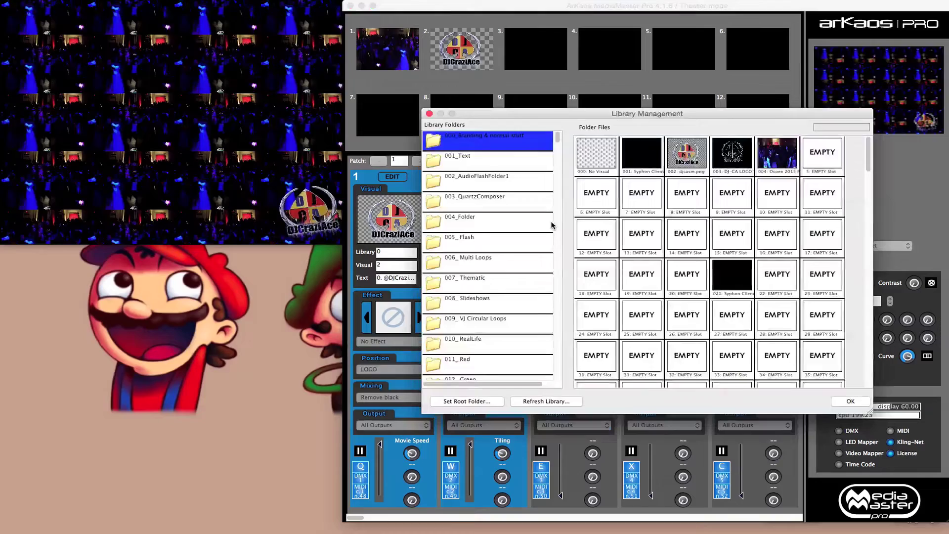
key("Escape")
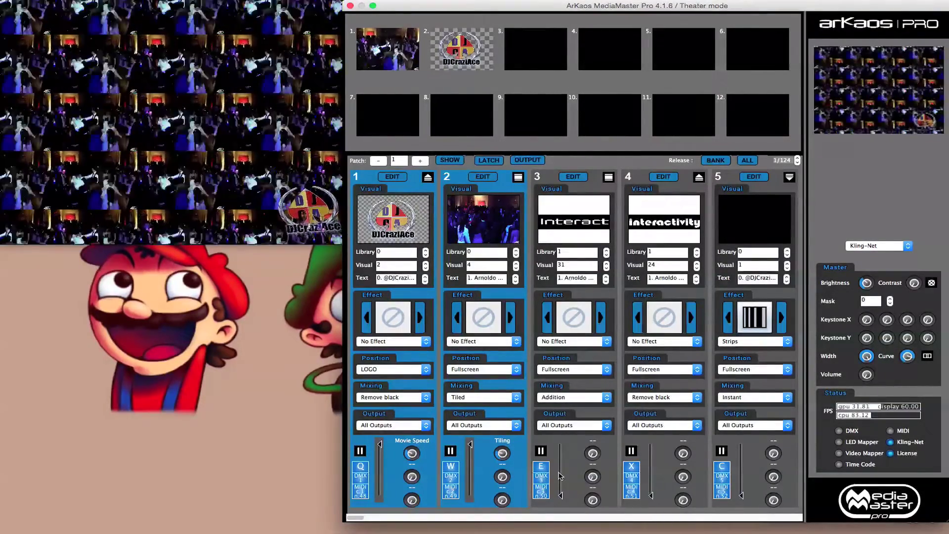
left_click_drag(559, 476, 561, 444)
left_click(609, 177)
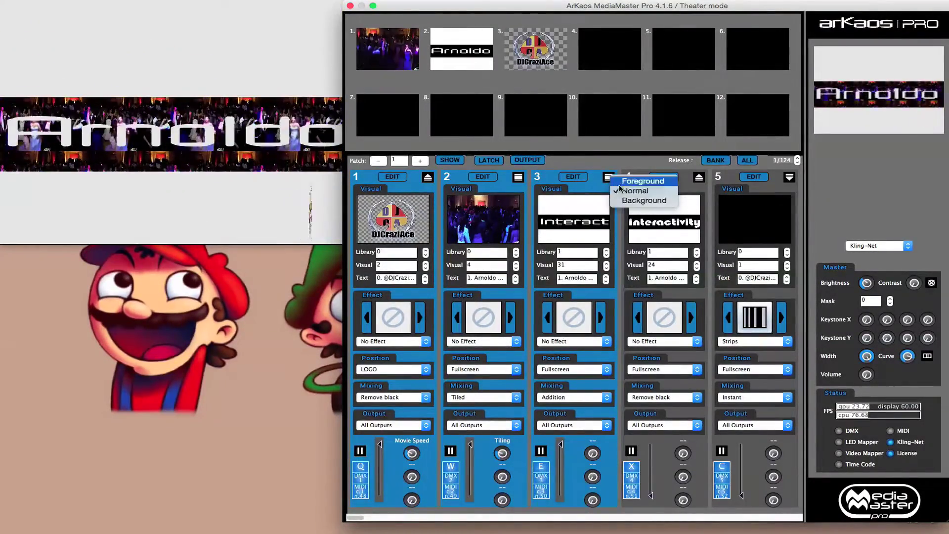
left_click(621, 182)
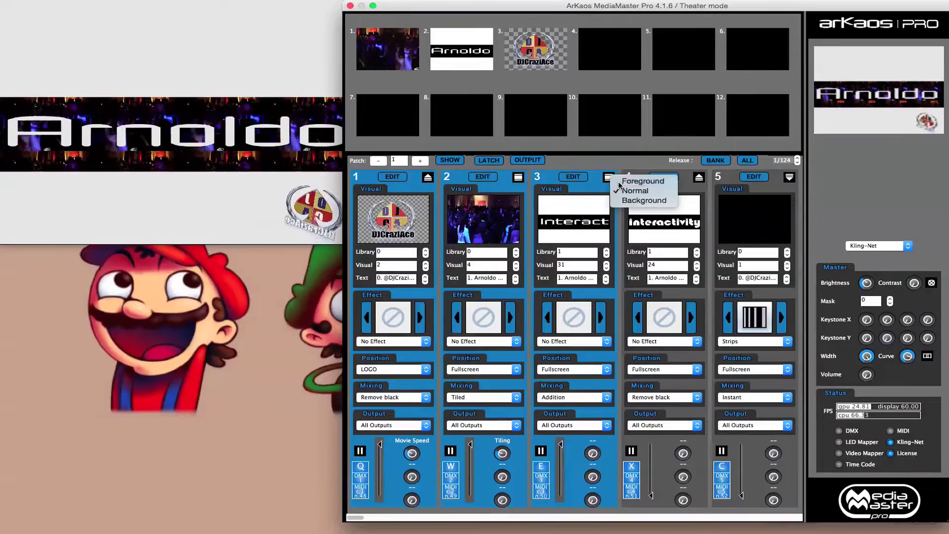
left_click(559, 396)
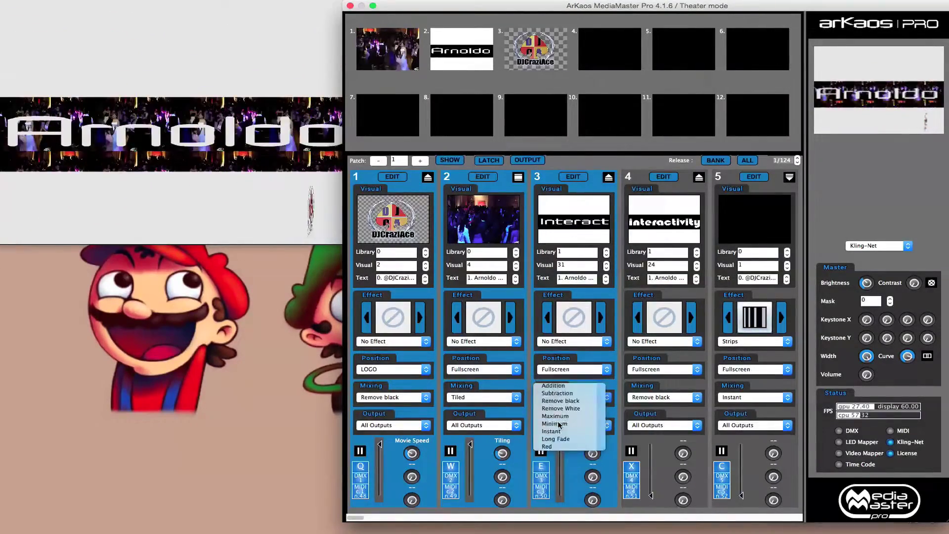
left_click(560, 409)
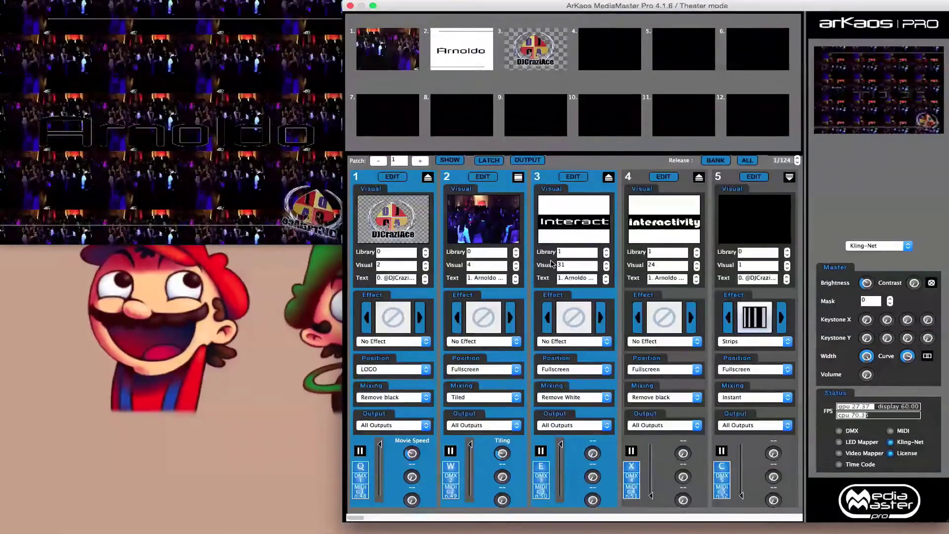
Load visual 018 from the 001_Text folder onto deck 3 and blend it with Remove black.
double_click(561, 216)
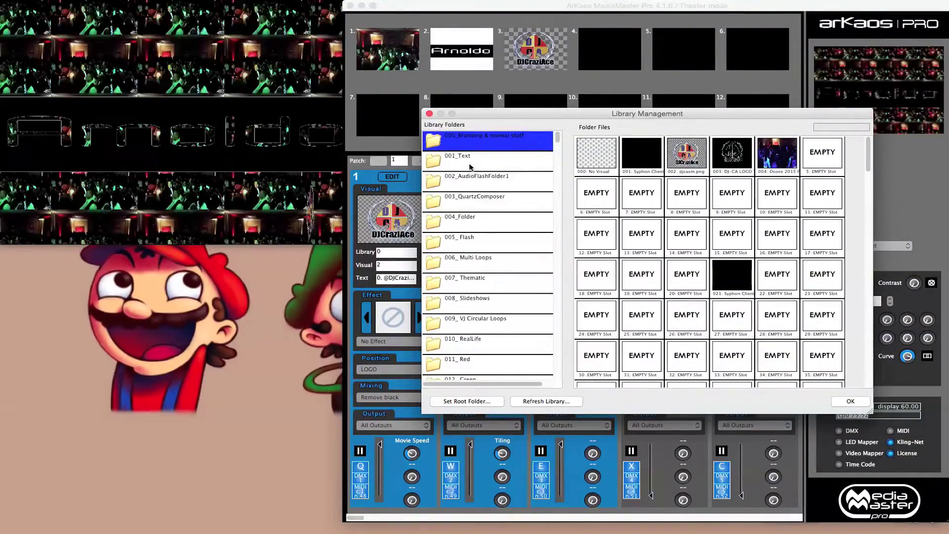
left_click(477, 160)
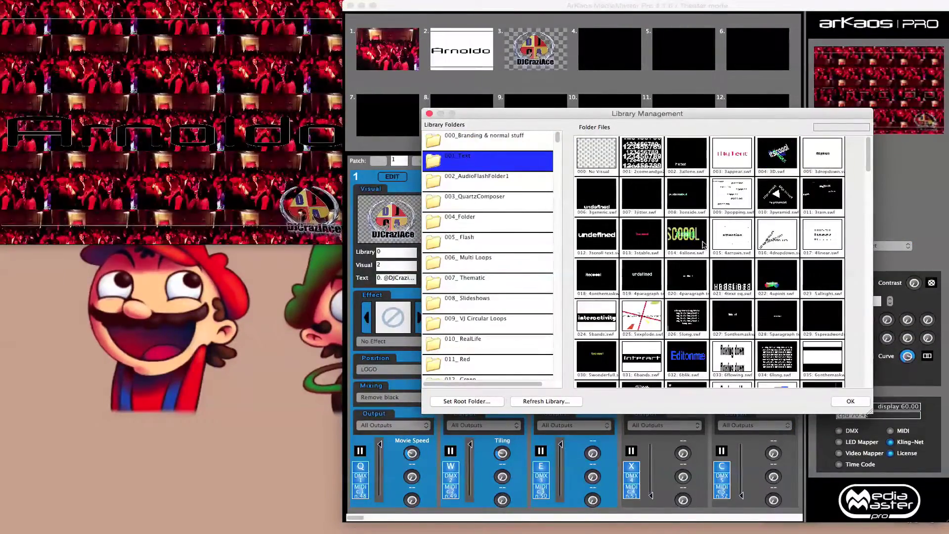
double_click(590, 282)
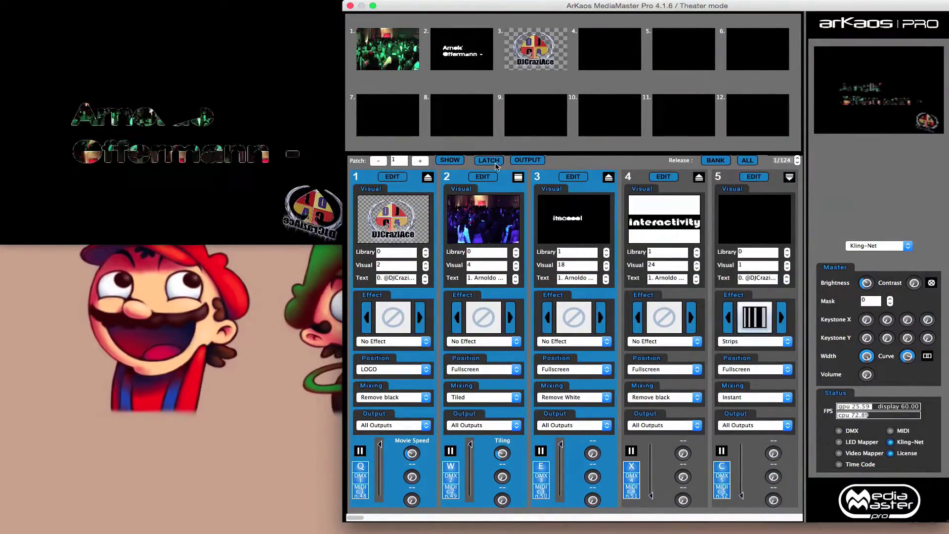
left_click(573, 397)
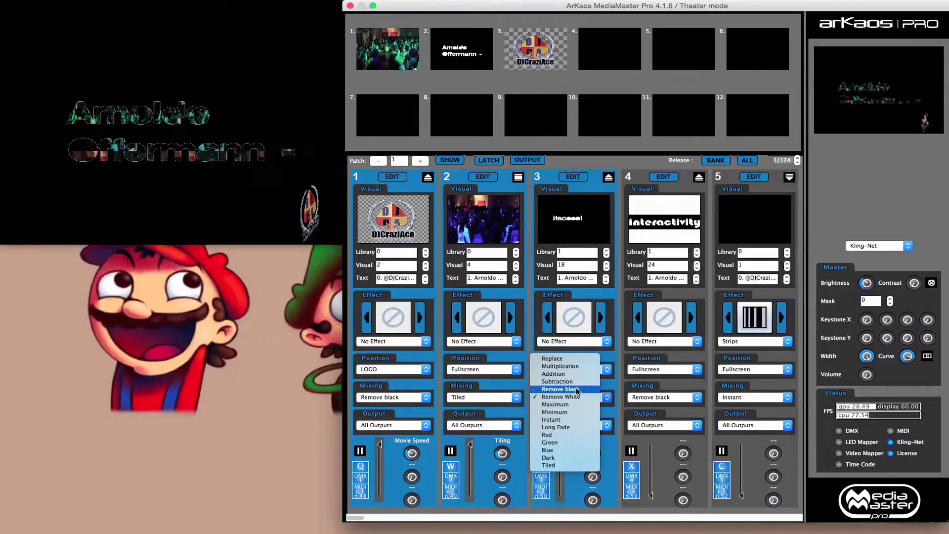
left_click(577, 390)
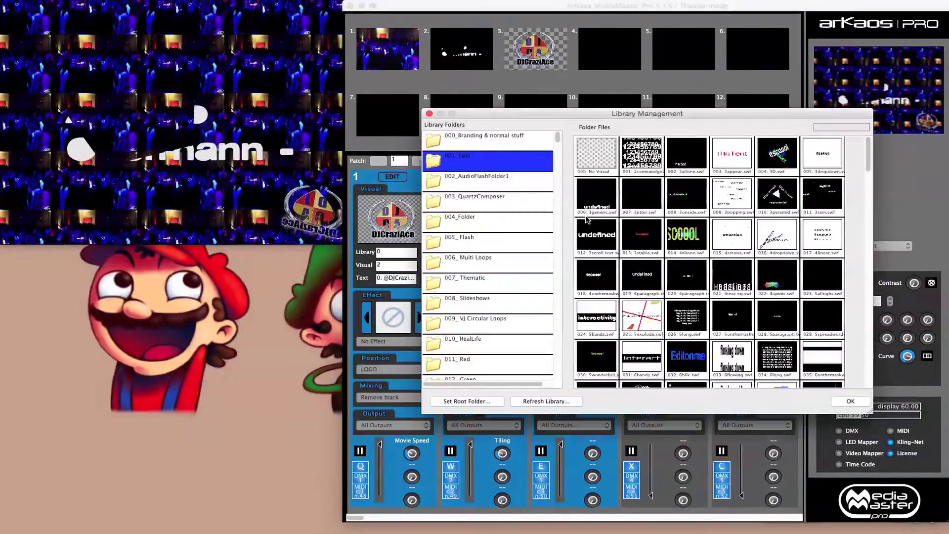
Confirm visual 18 stays on deck 3 and exit theater mode with Esc.
double_click(588, 227)
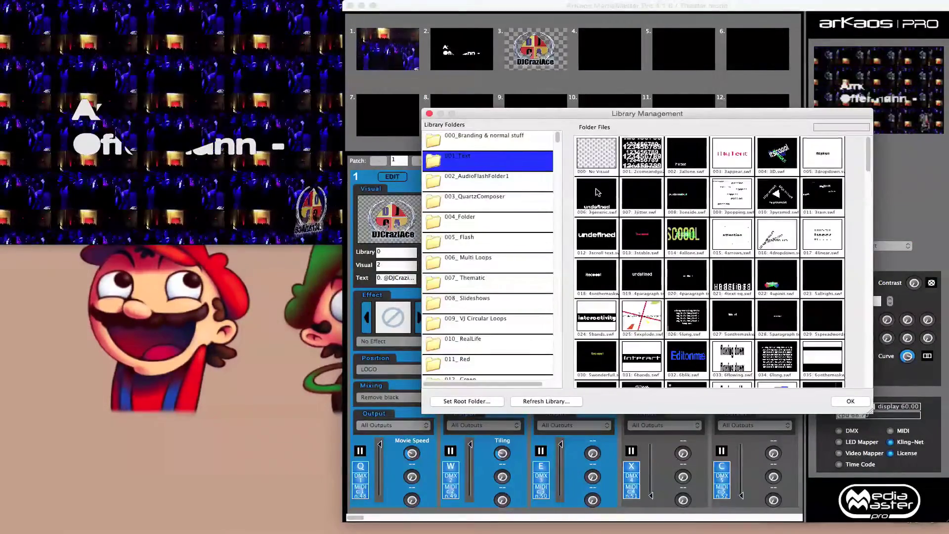
double_click(596, 275)
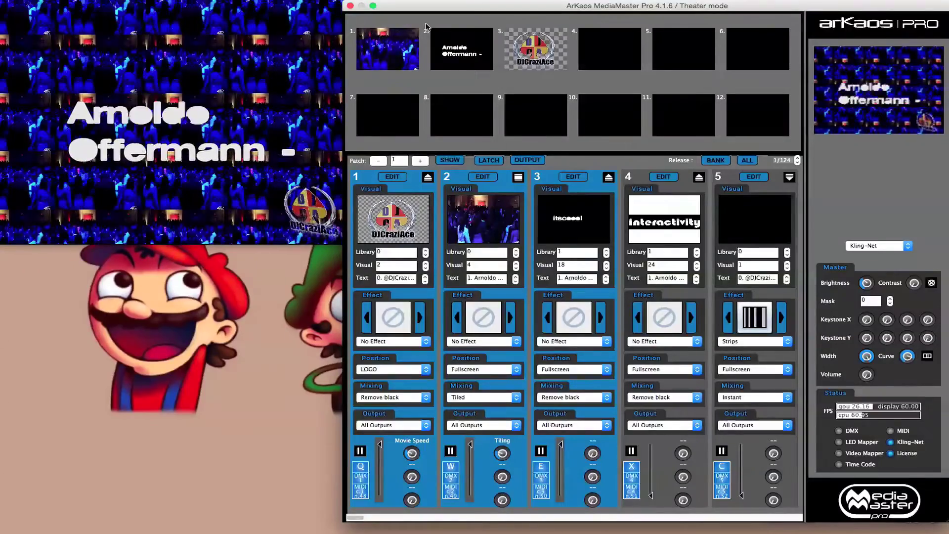
key("Escape")
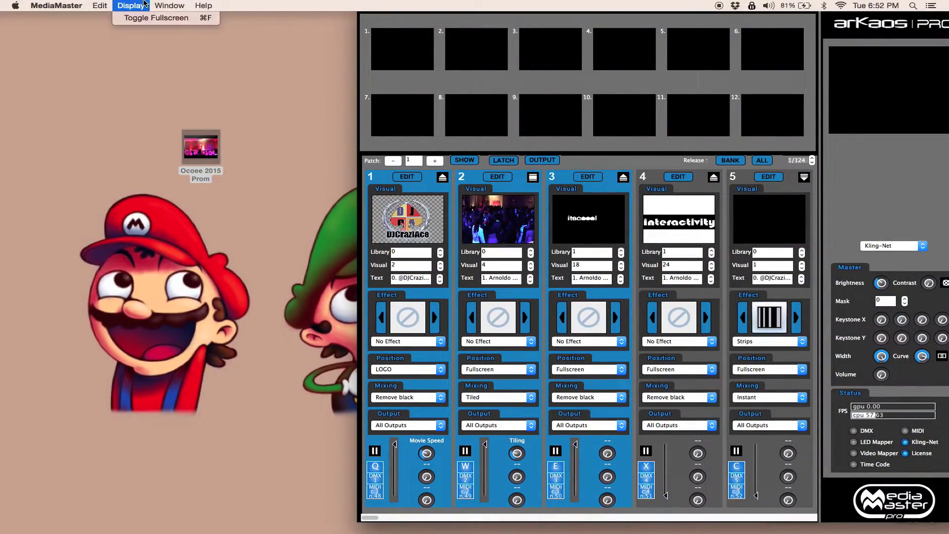
Replace Text Management entry 002 with '#DJCraziAce' and reopen the fullscreen output window.
mouse_move(100, 5)
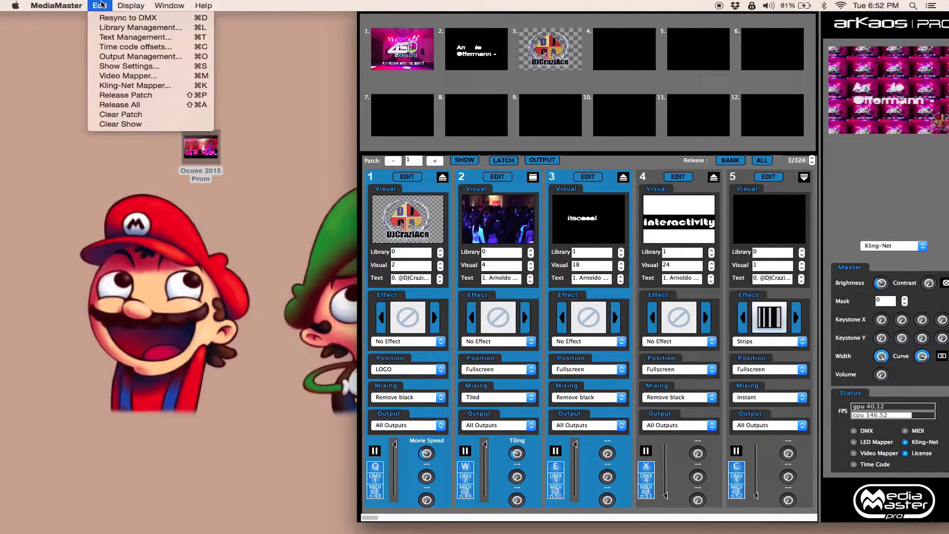
left_click(113, 38)
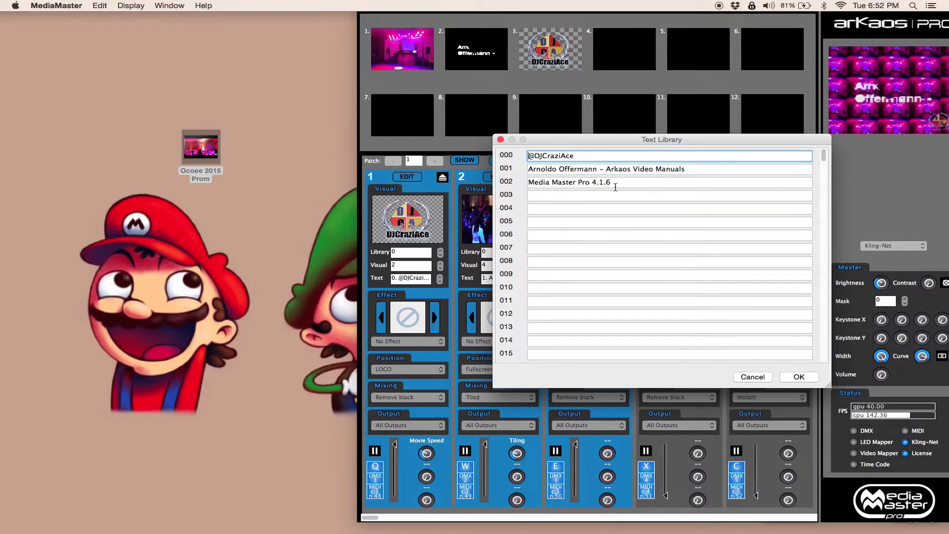
left_click(615, 183)
key("super+a")
type("#")
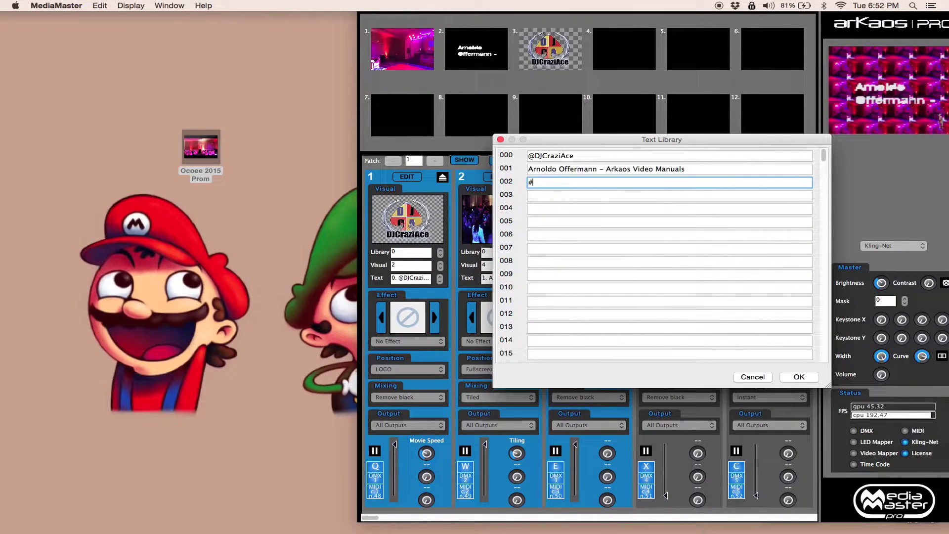
type("DJCraziAce")
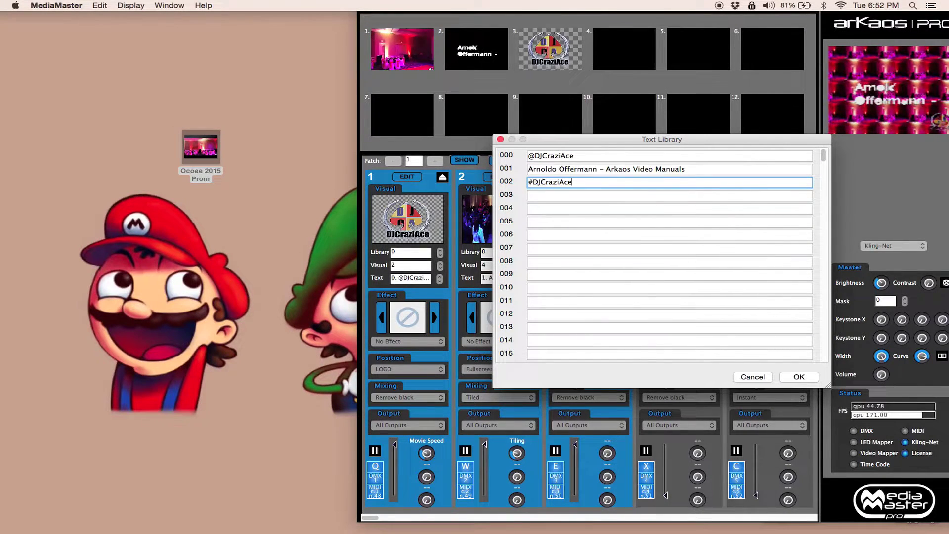
left_click(795, 377)
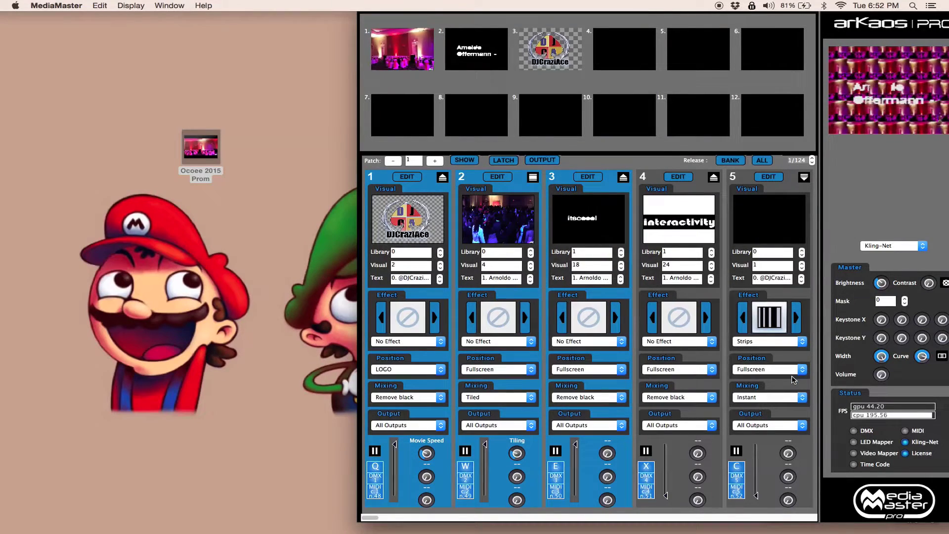
key("super+f")
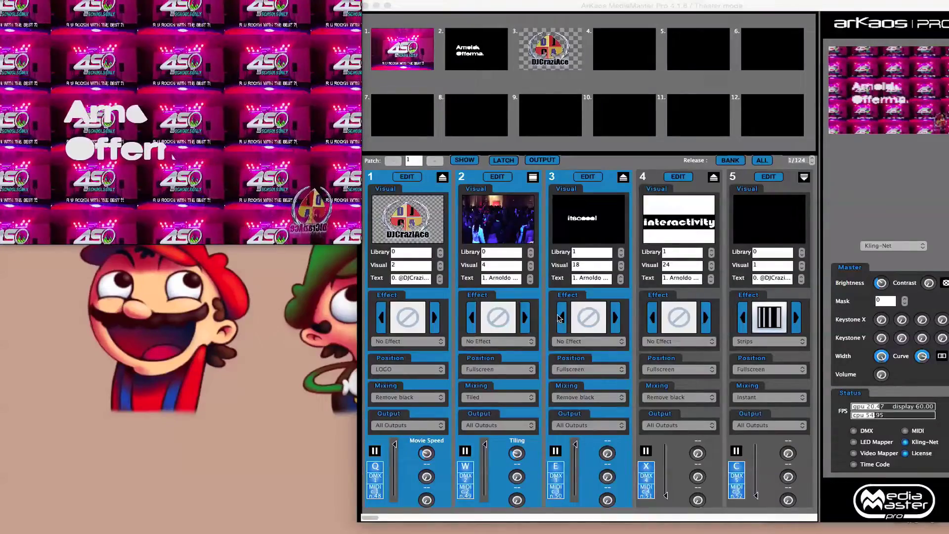
Switch layer 3 to text entry 2 (#DJCraziAce), keep Remove black mixing, and apply the LOGO position.
left_click(620, 279)
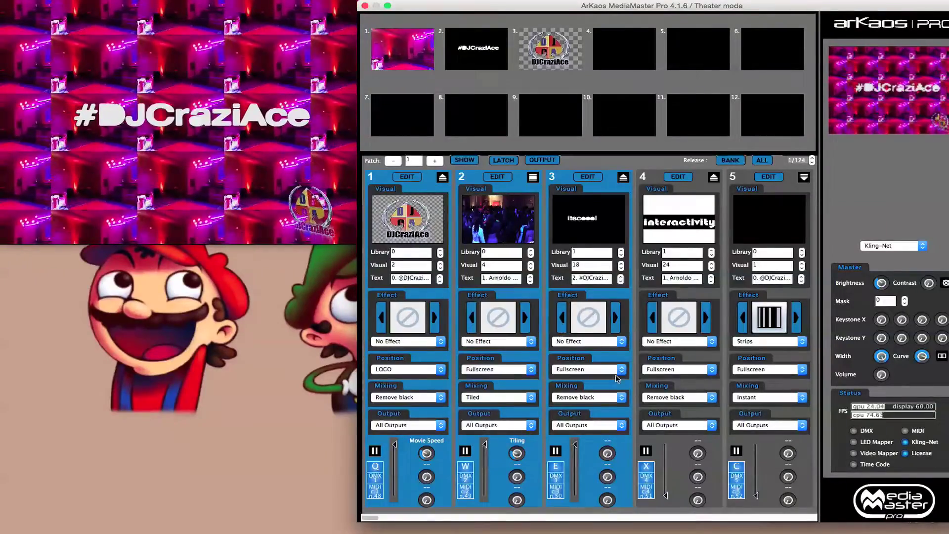
left_click(607, 398)
left_click(612, 363)
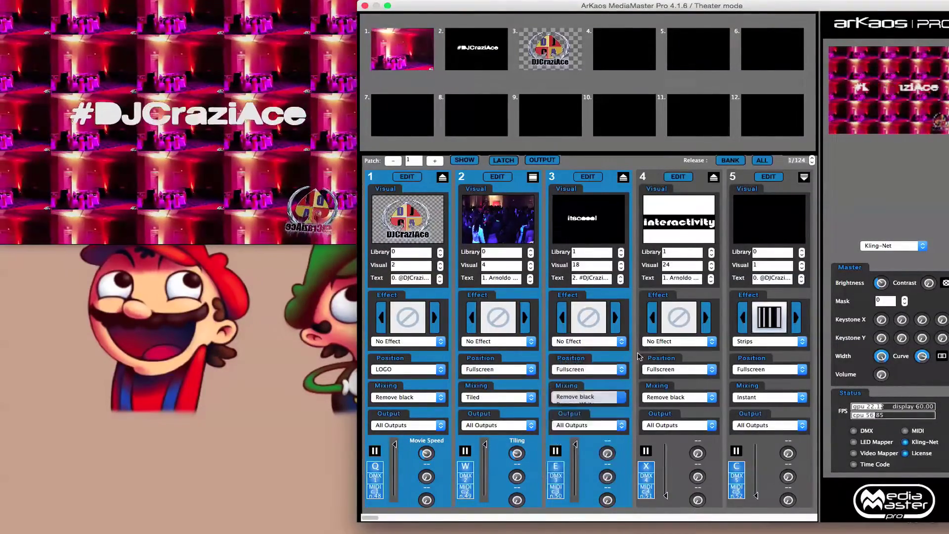
left_click(616, 370)
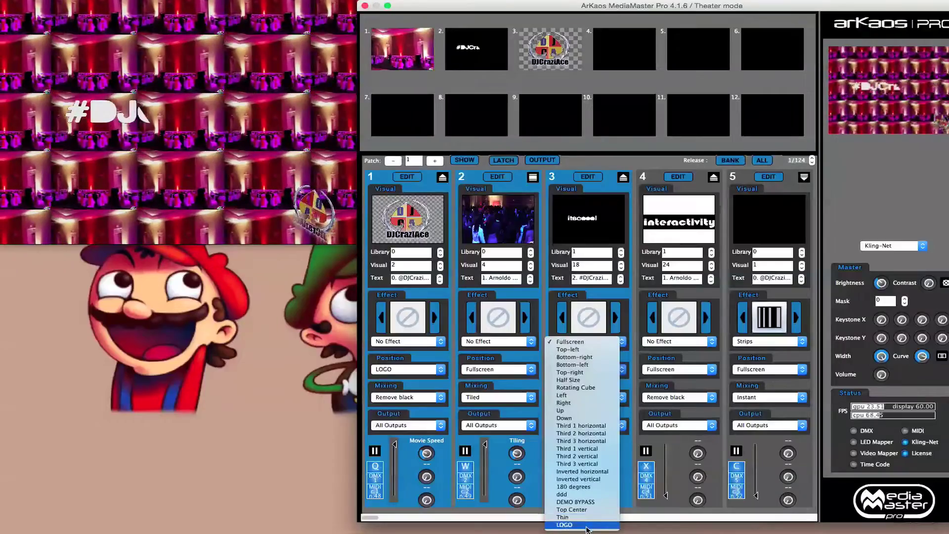
left_click(585, 525)
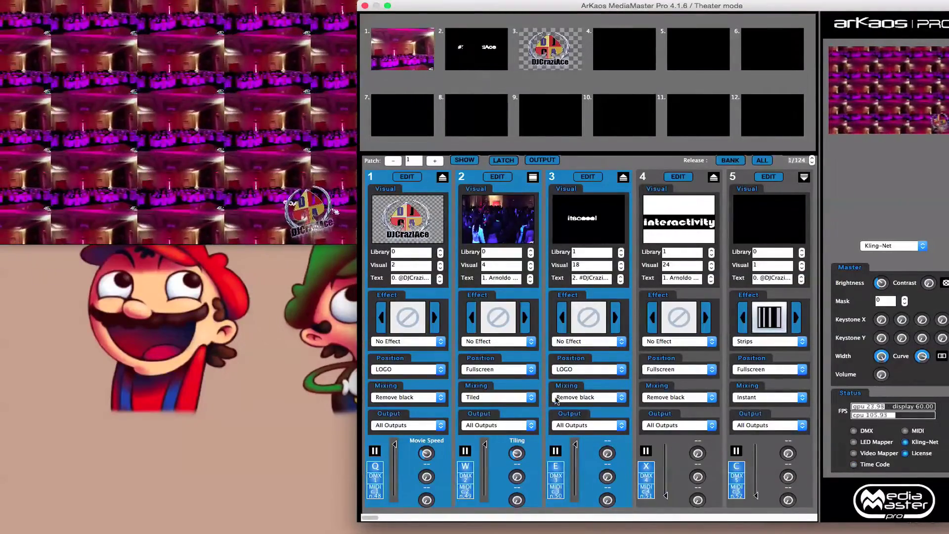
Turn off layer 3's Rot Y auto-rotation and reset Rot Y and Rot Z to 0.
left_click(585, 179)
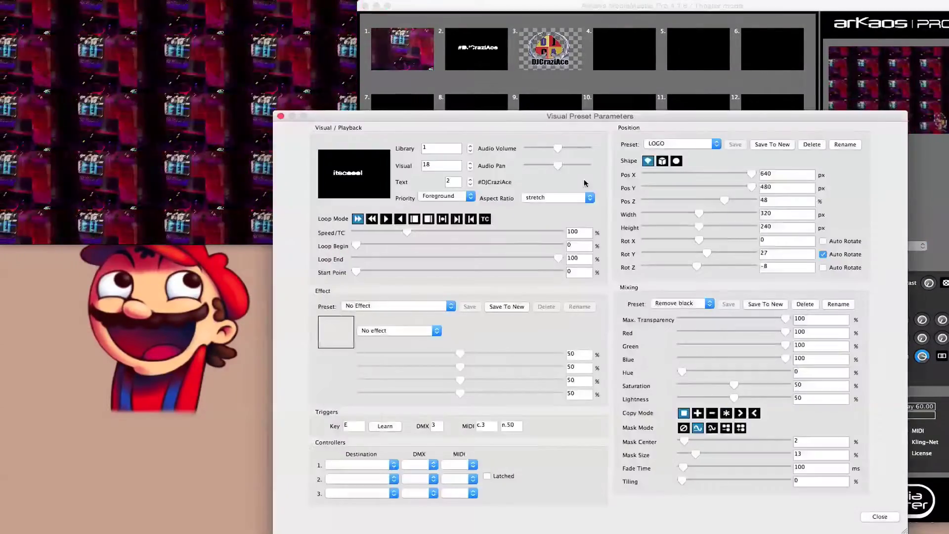
left_click(827, 255)
double_click(777, 252)
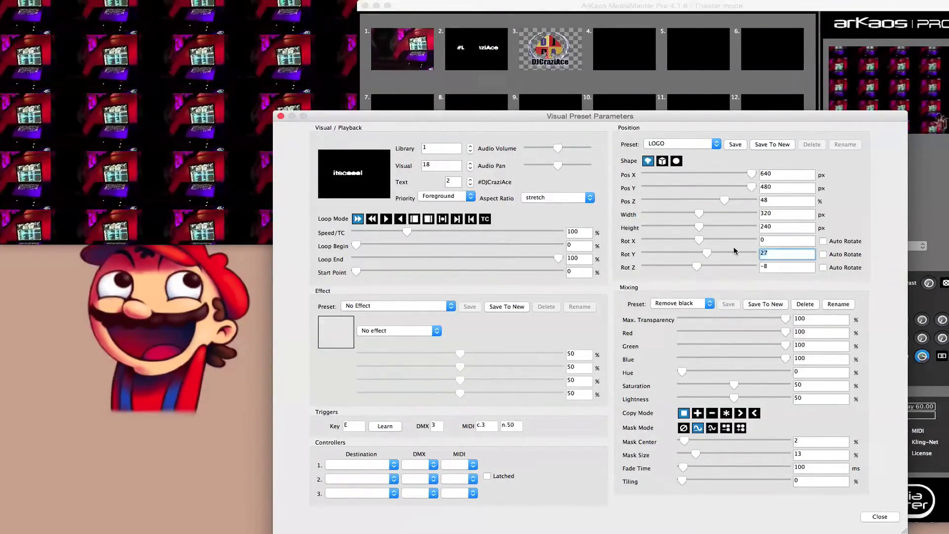
type("0")
double_click(772, 268)
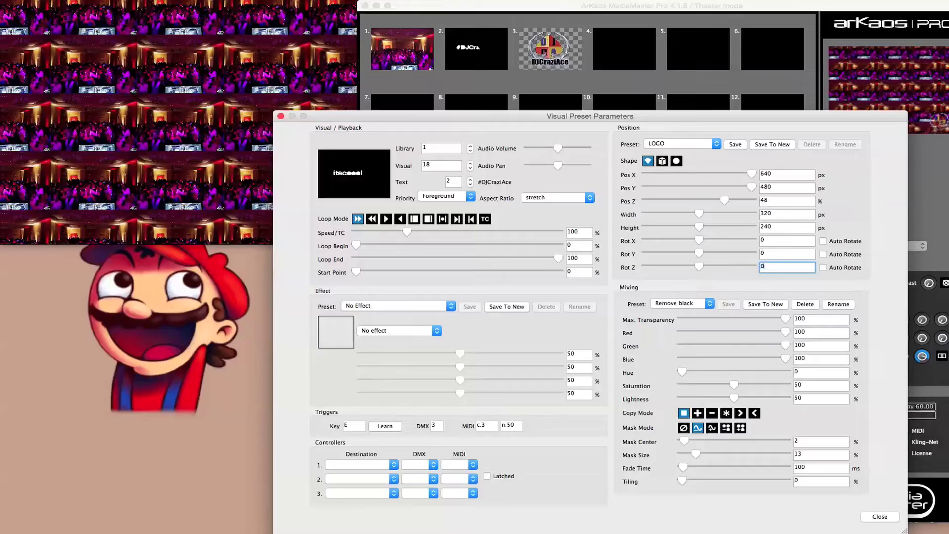
left_click_drag(491, 121, 663, 100)
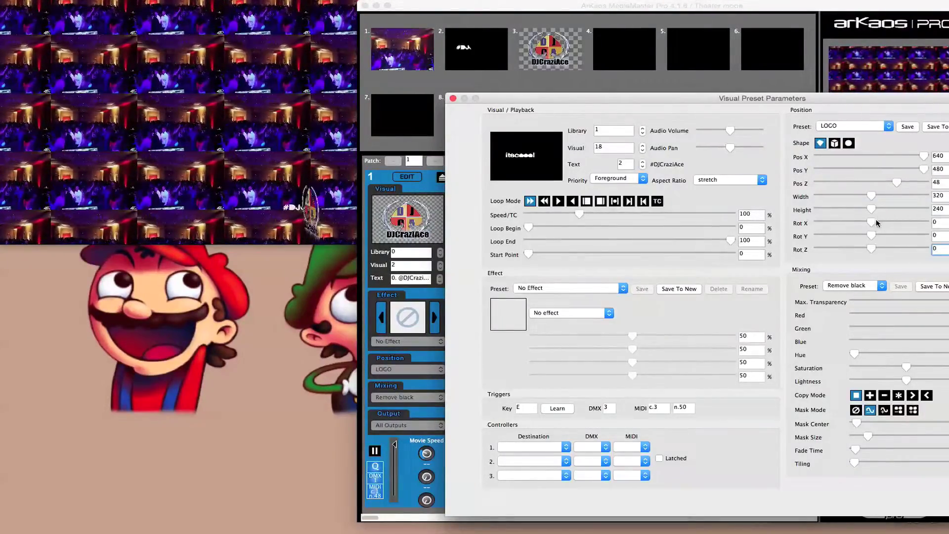
Set the text's depth to 2, shorten it, and place it near the output's lower right at Y 378.
left_click_drag(902, 185, 868, 173)
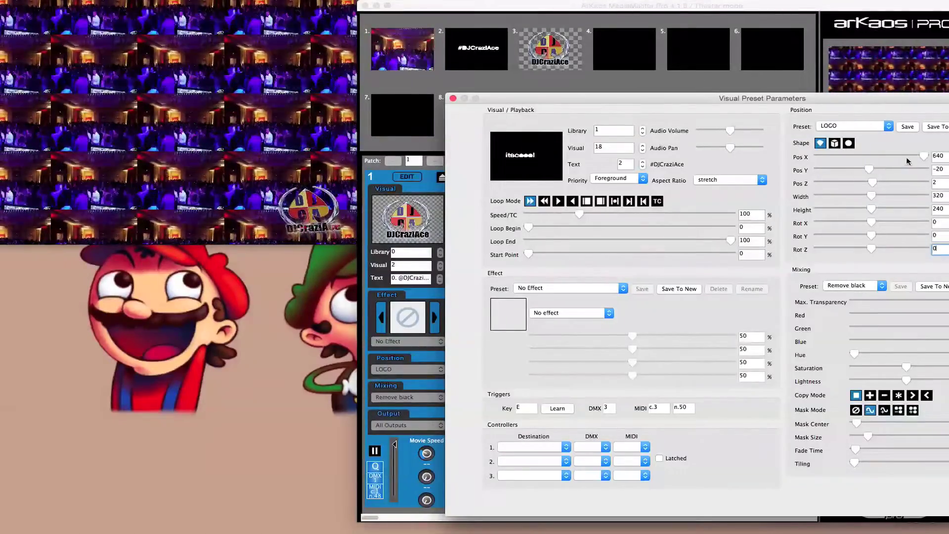
left_click_drag(923, 156, 910, 173)
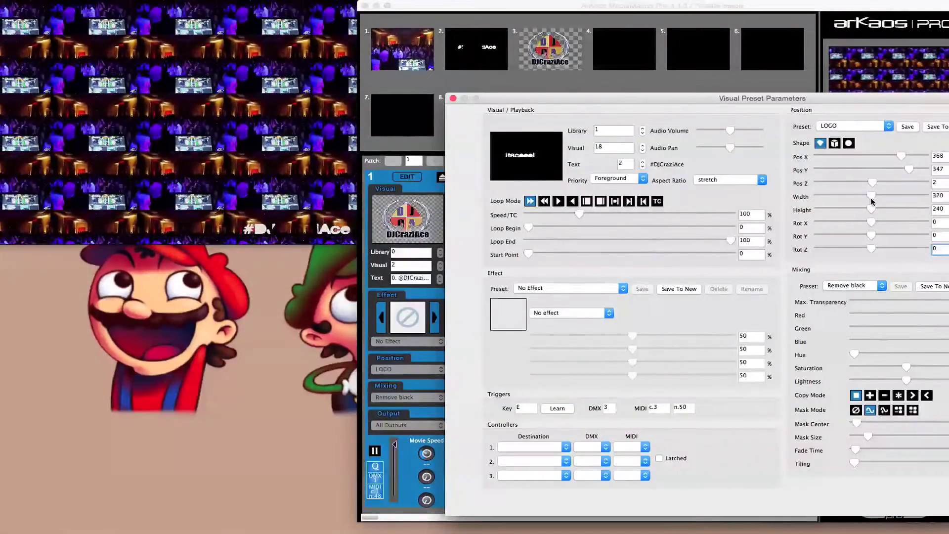
mouse_move(871, 210)
left_mouse_down()
mouse_move(856, 207)
mouse_move(866, 195)
left_mouse_up()
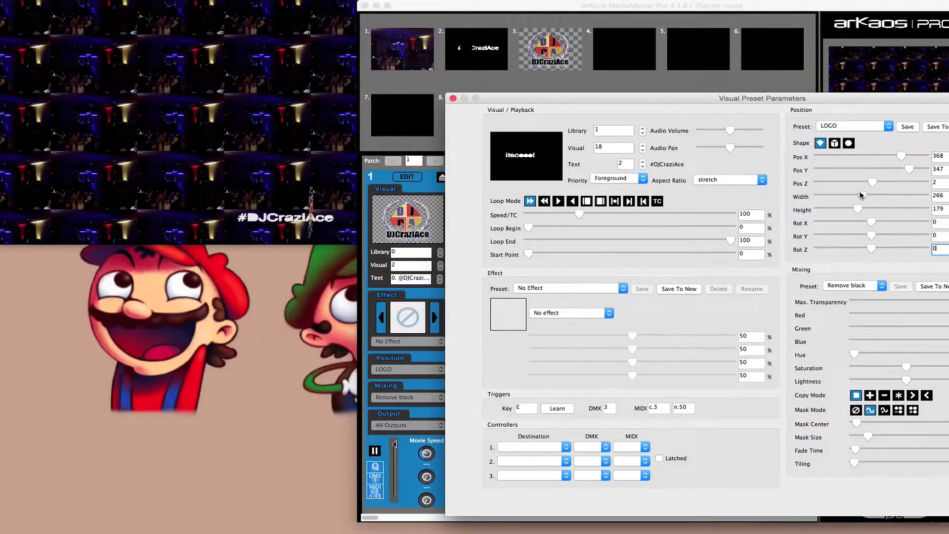
left_click_drag(907, 157, 913, 171)
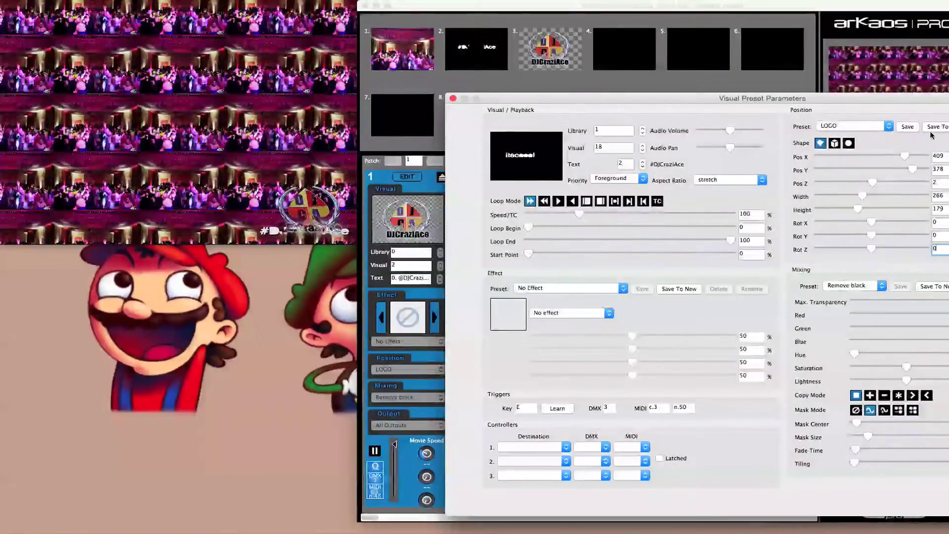
Save the text layout as a new position preset named 'LOGO TXT'.
left_click(936, 126)
type("LOGO TXT")
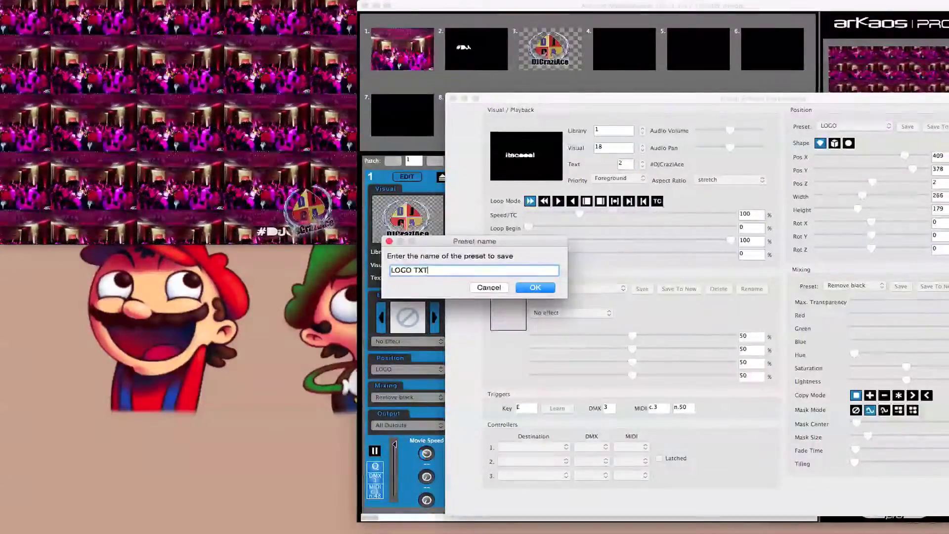
key("Return")
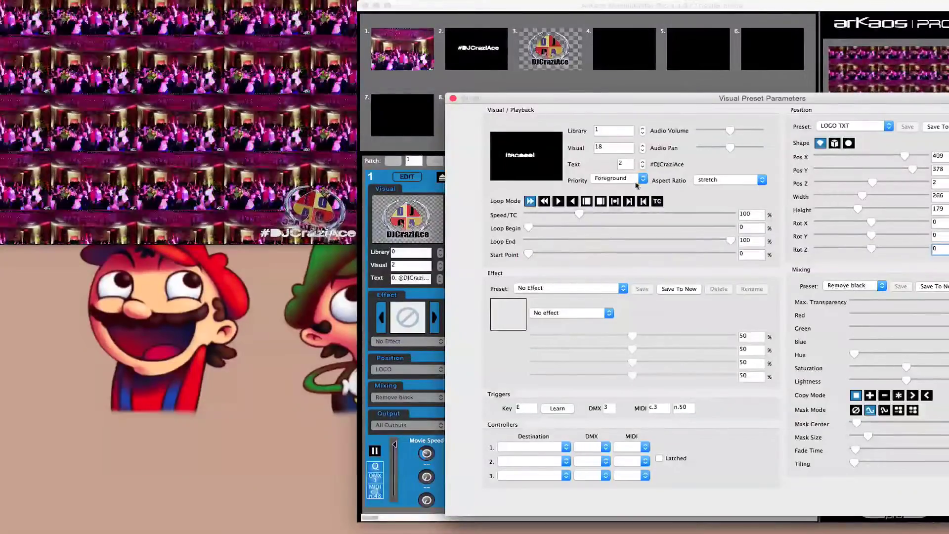
left_click_drag(653, 97, 575, 34)
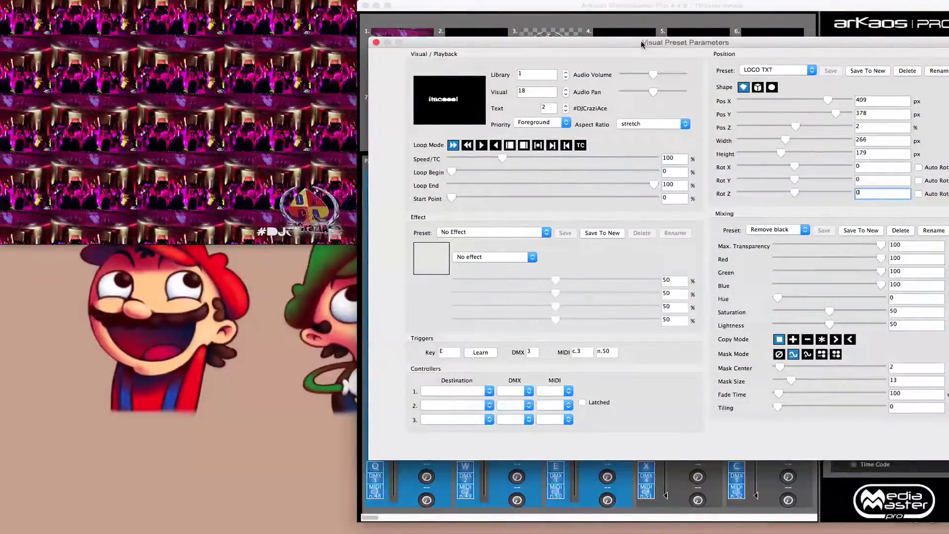
left_click_drag(677, 43, 567, 35)
Close layer 3's parameters and adjust layer 1's logo to Y 409 with Rot Y reduced to 21.
left_click(864, 435)
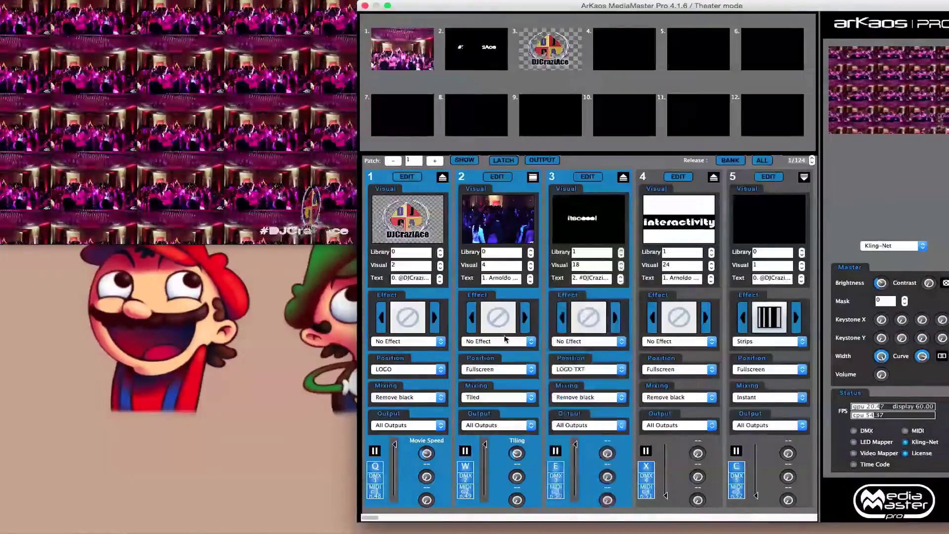
double_click(697, 119)
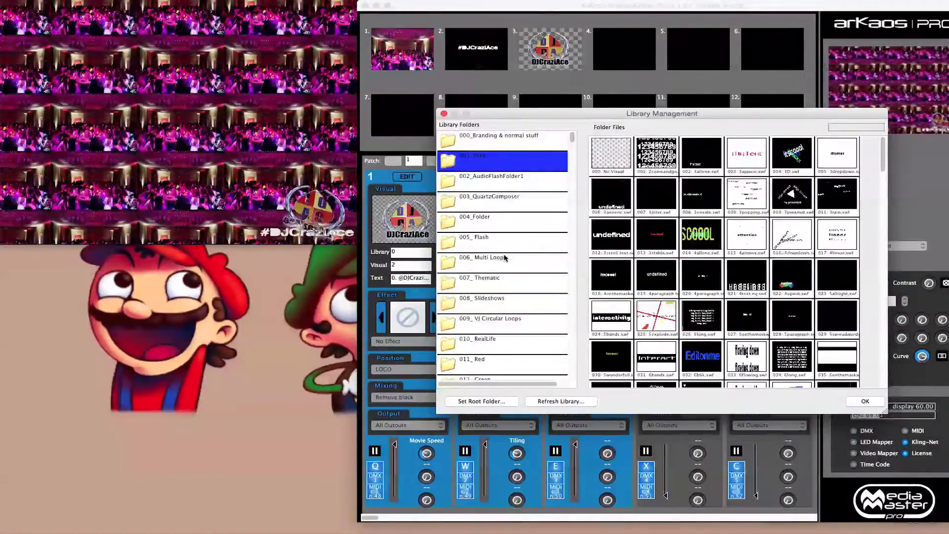
key("Escape")
left_click(407, 177)
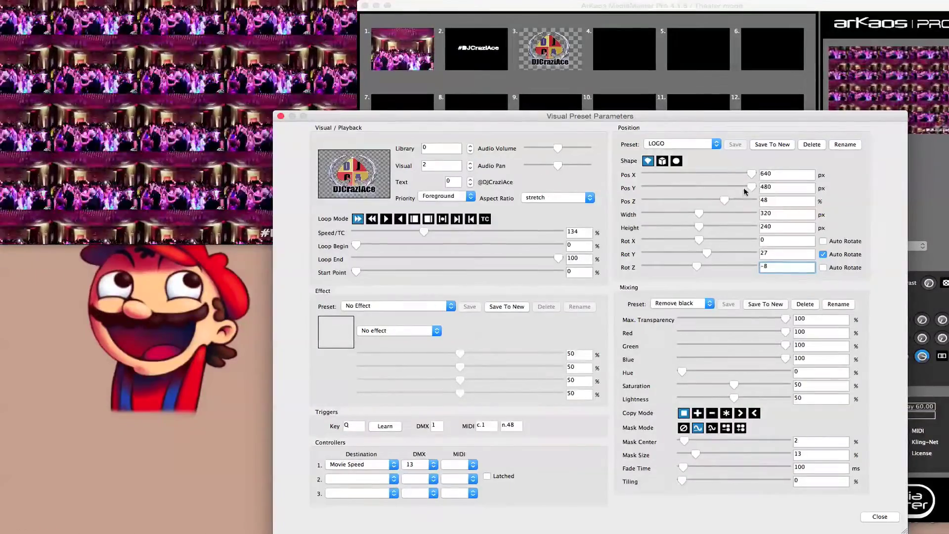
left_click_drag(664, 119, 718, 244)
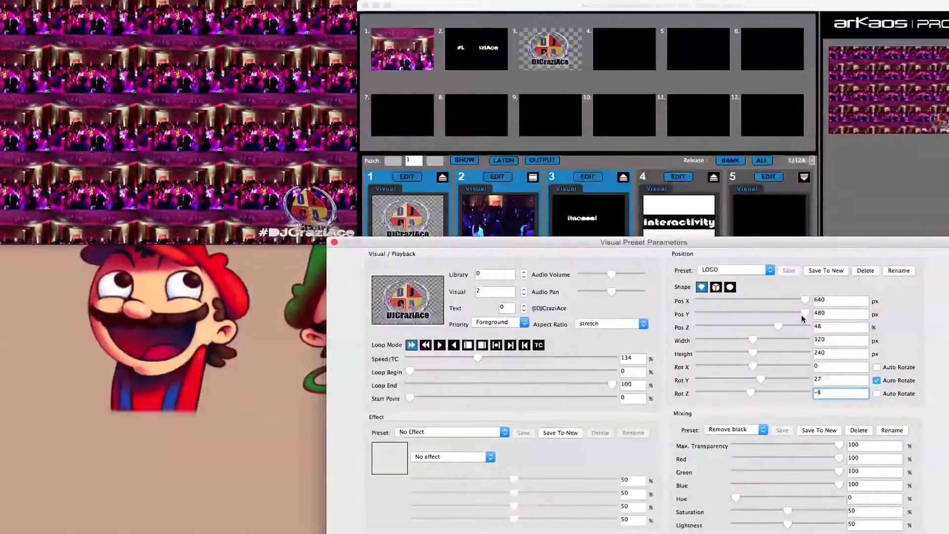
left_click_drag(805, 313, 795, 314)
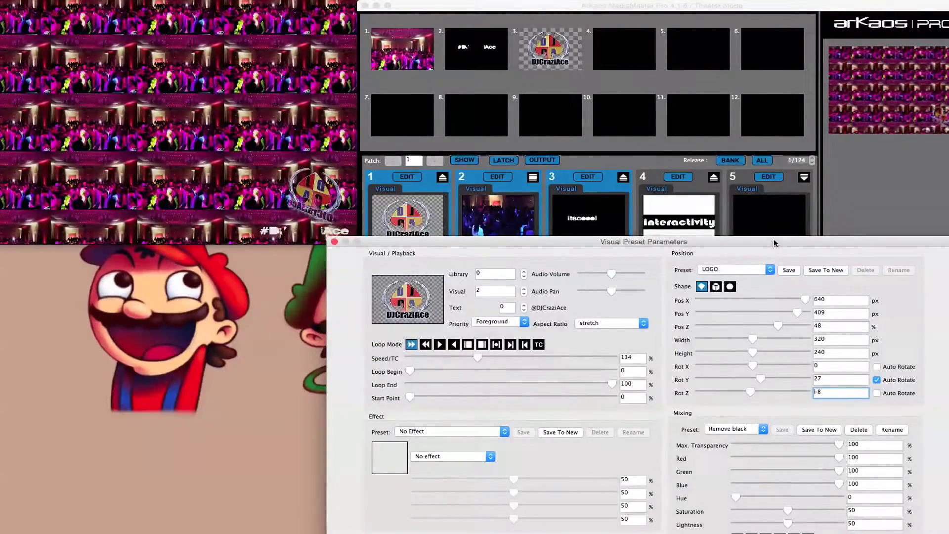
left_click_drag(773, 248, 813, 95)
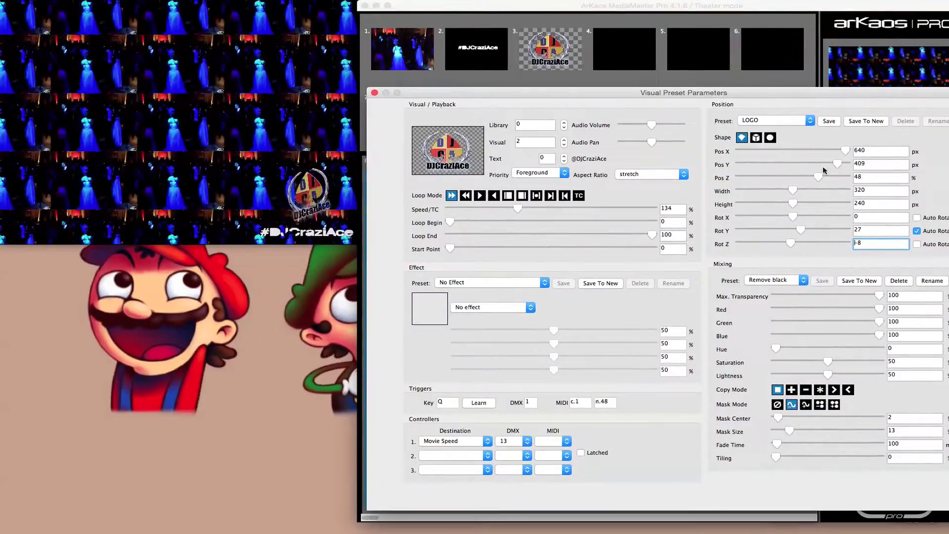
left_click_drag(816, 232, 801, 230)
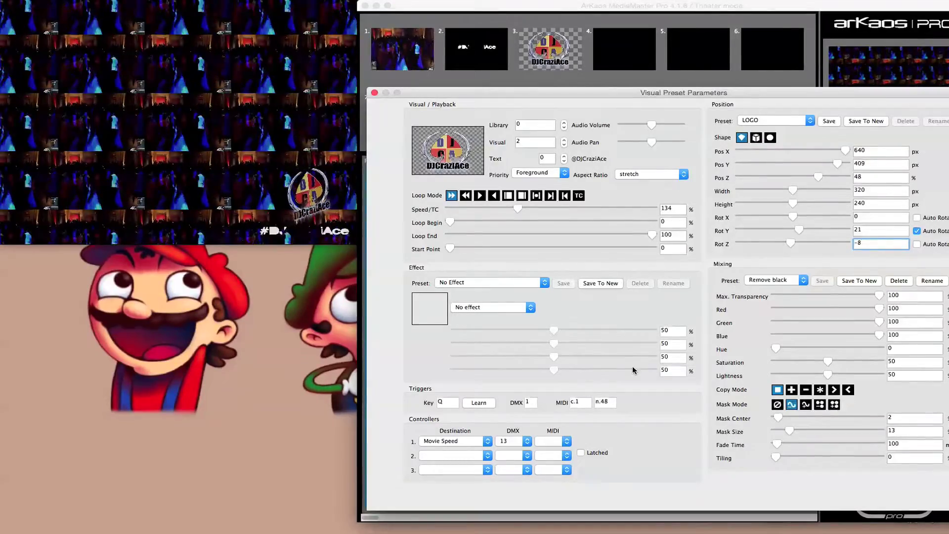
left_click_drag(794, 99, 772, 63)
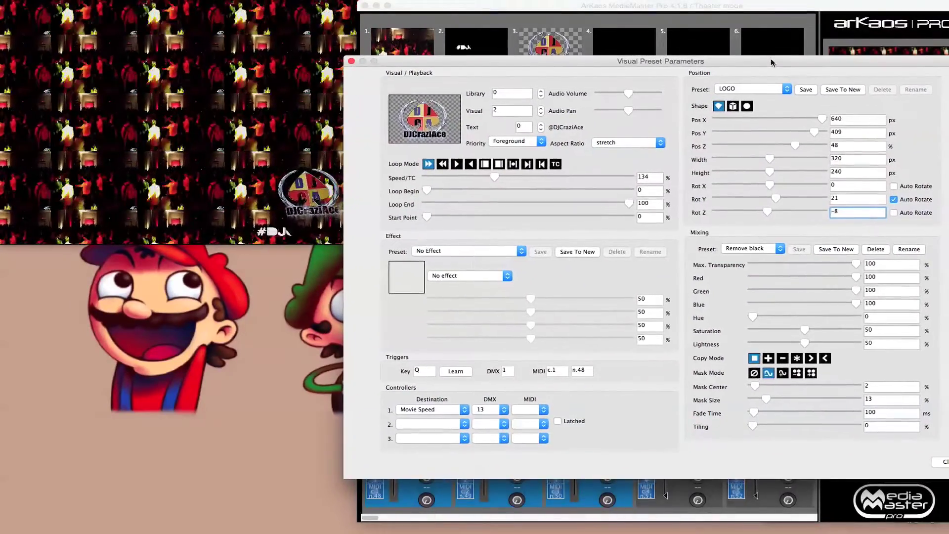
Resave the adjusted placement into the LOGO position preset and apply the changes.
left_click(941, 461)
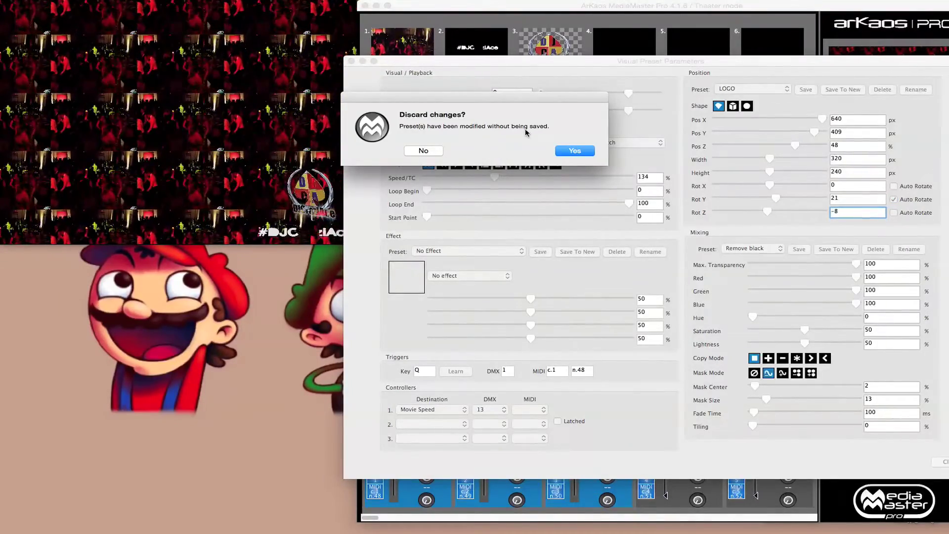
left_click(424, 150)
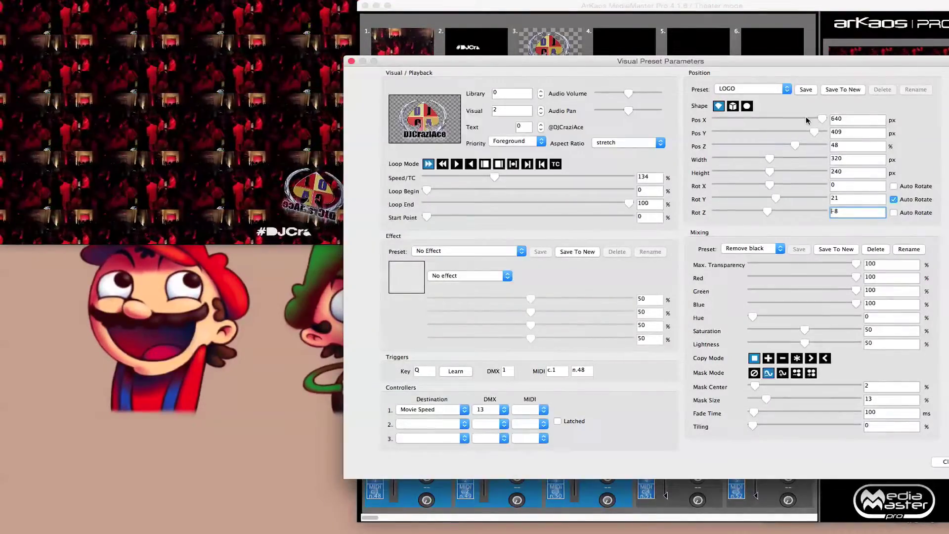
left_click(804, 91)
key("Return")
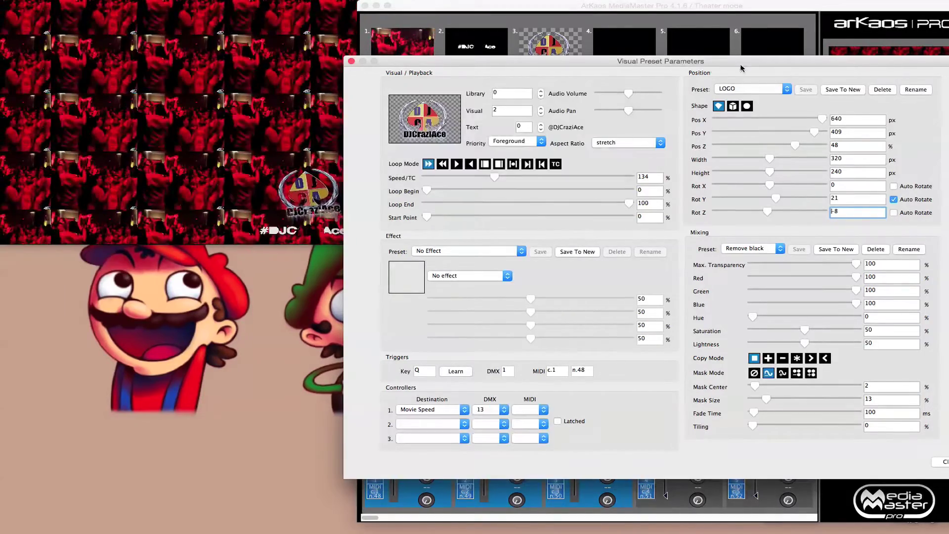
left_click_drag(827, 64, 681, 29)
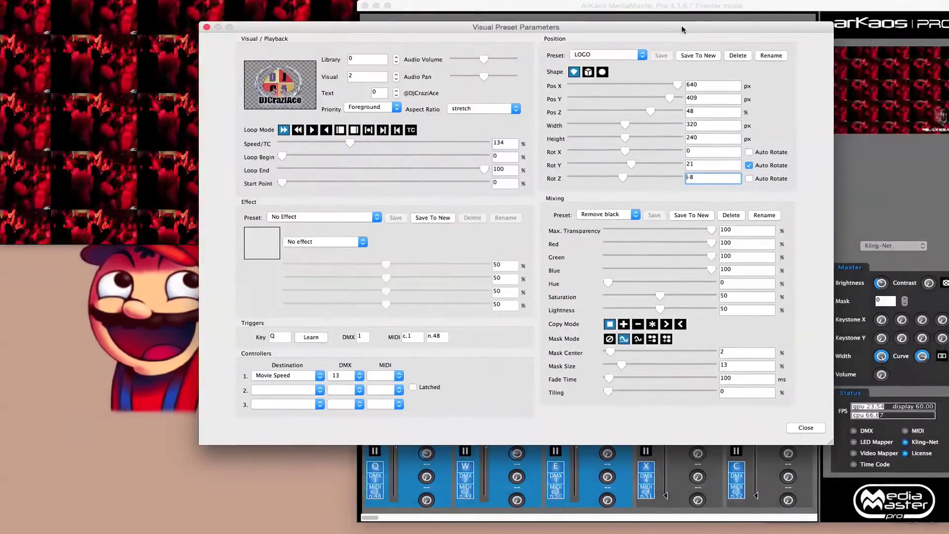
Reduce layer 2's tiling to one full image and load purple loop 031 from 009_ VJ Circular Loops.
left_click(799, 427)
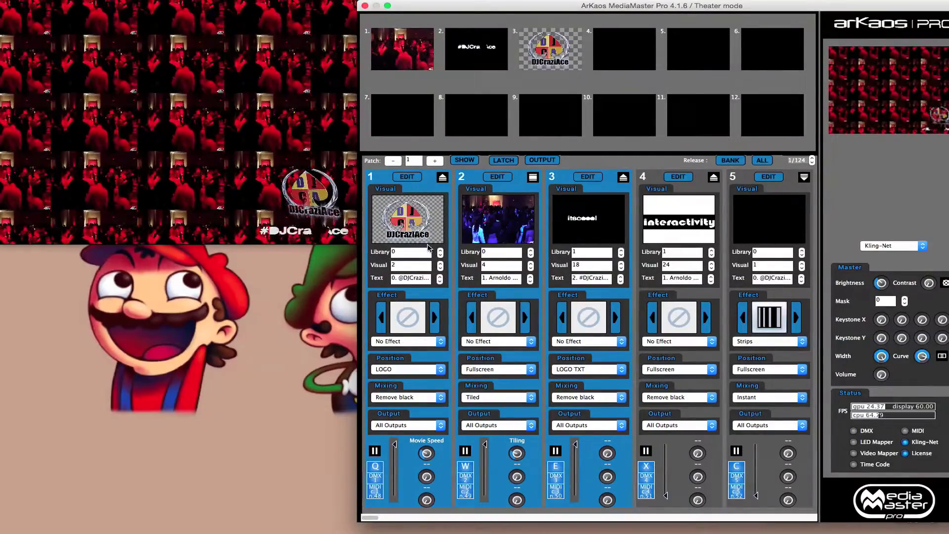
left_click_drag(517, 455, 518, 501)
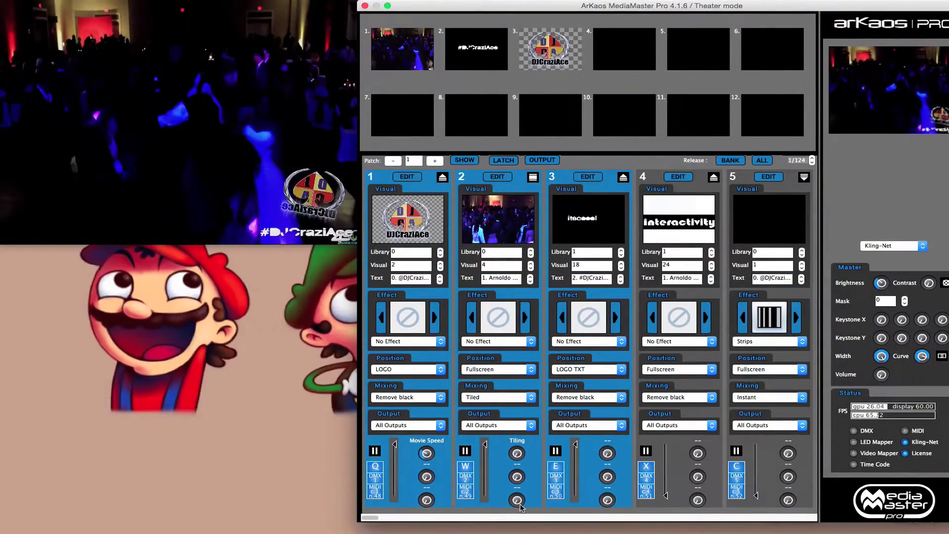
left_click(494, 226)
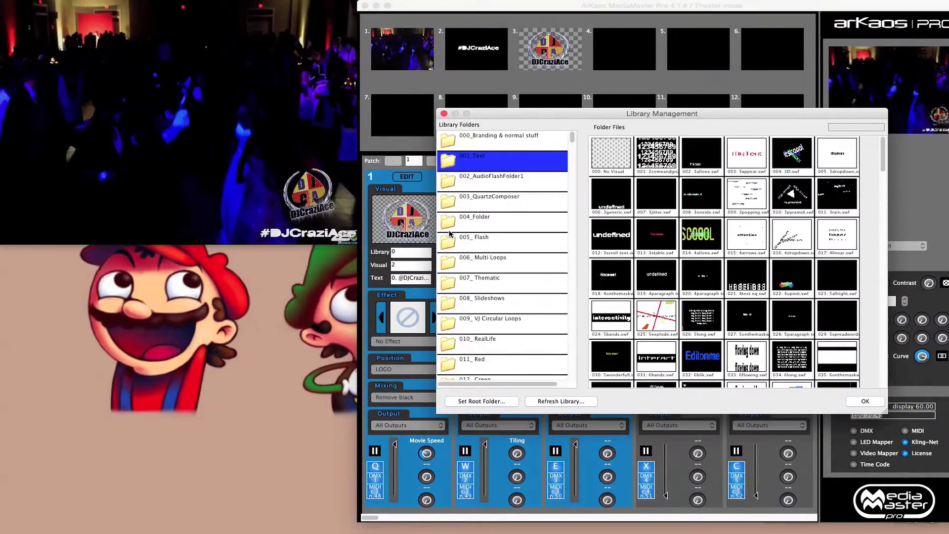
left_click(493, 319)
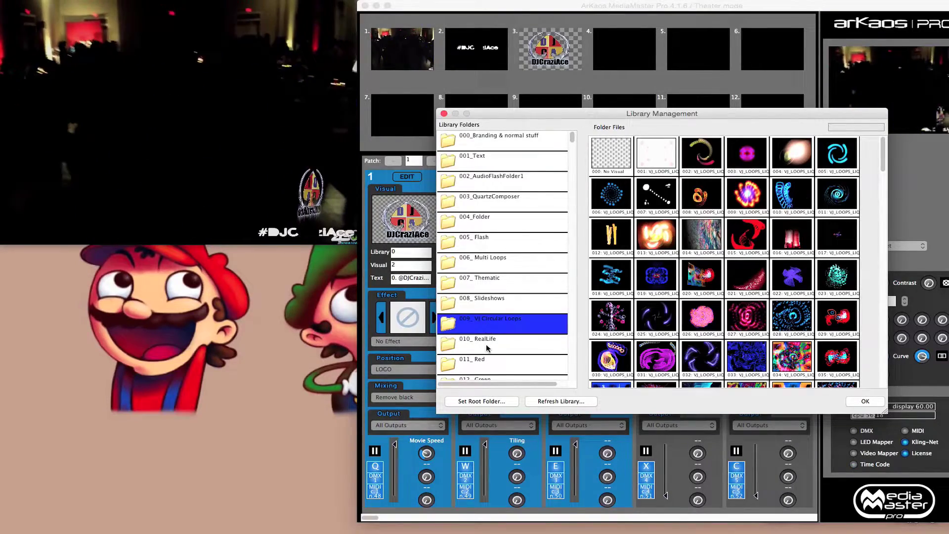
double_click(658, 351)
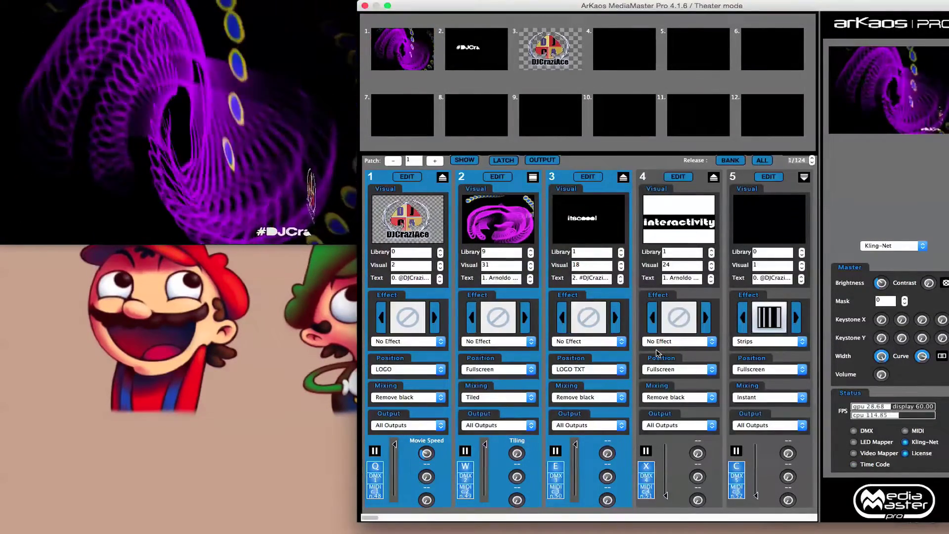
Set layer 1's mixing mode to Dark, after briefly trying Tiled.
left_click(397, 398)
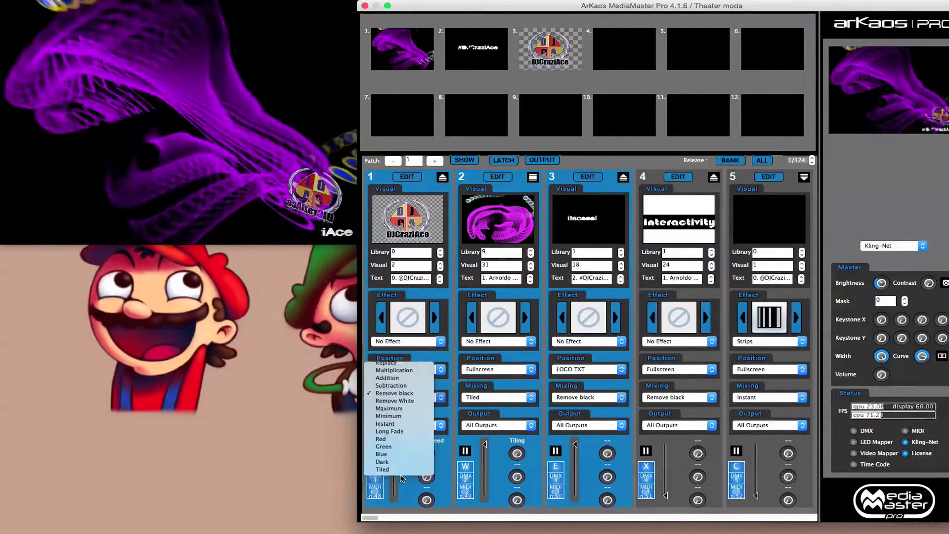
left_click(401, 478)
left_click(397, 396)
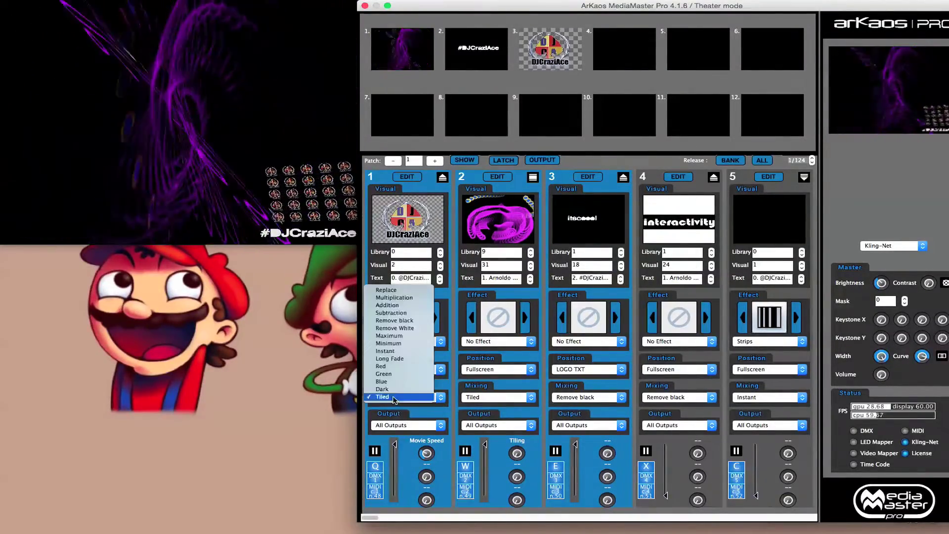
left_click(395, 390)
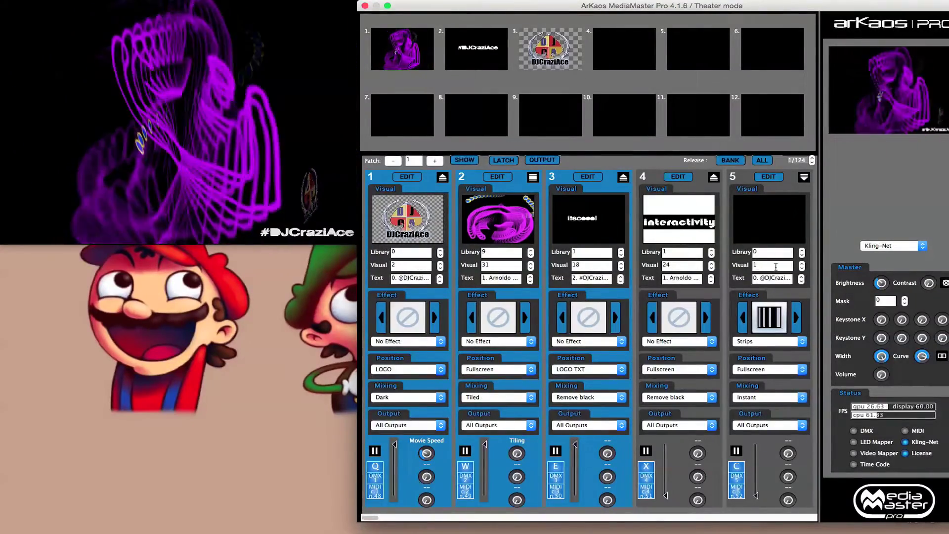
Check layer 5's library and layer 1's ordering menu, then bring up layer 4's media library.
double_click(743, 224)
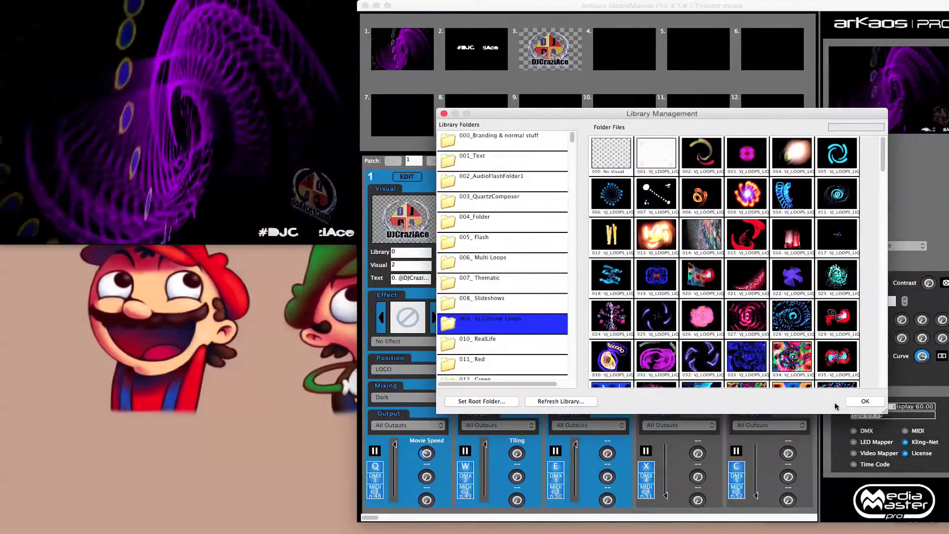
left_click(859, 400)
left_click(442, 177)
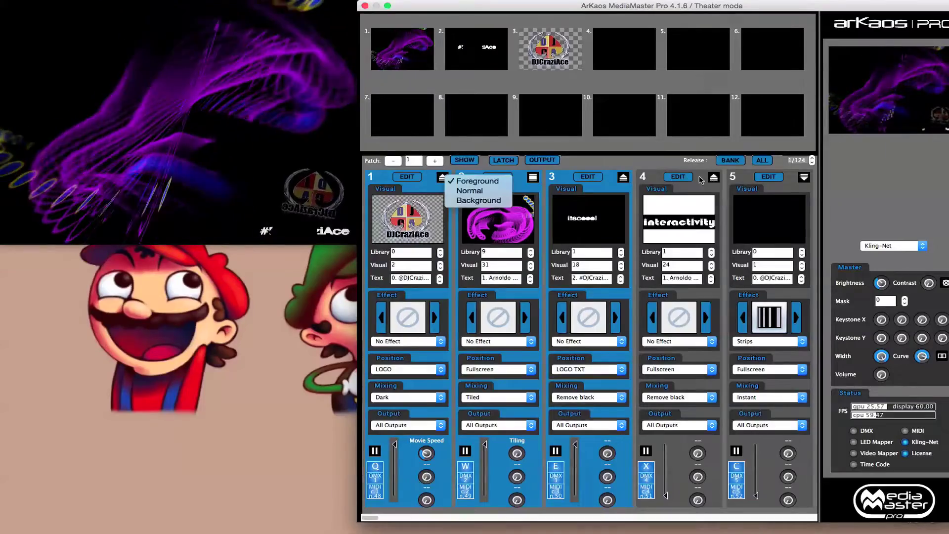
left_click(665, 235)
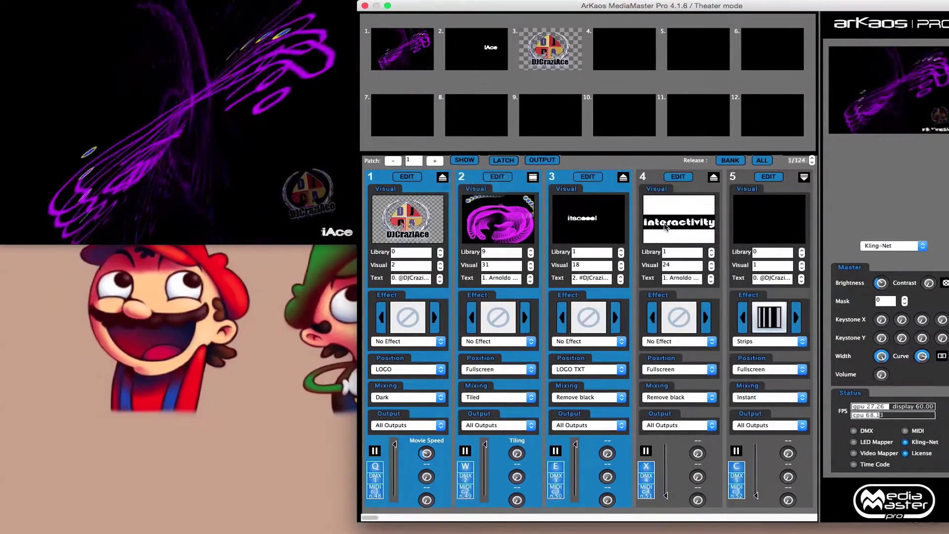
left_click(663, 223)
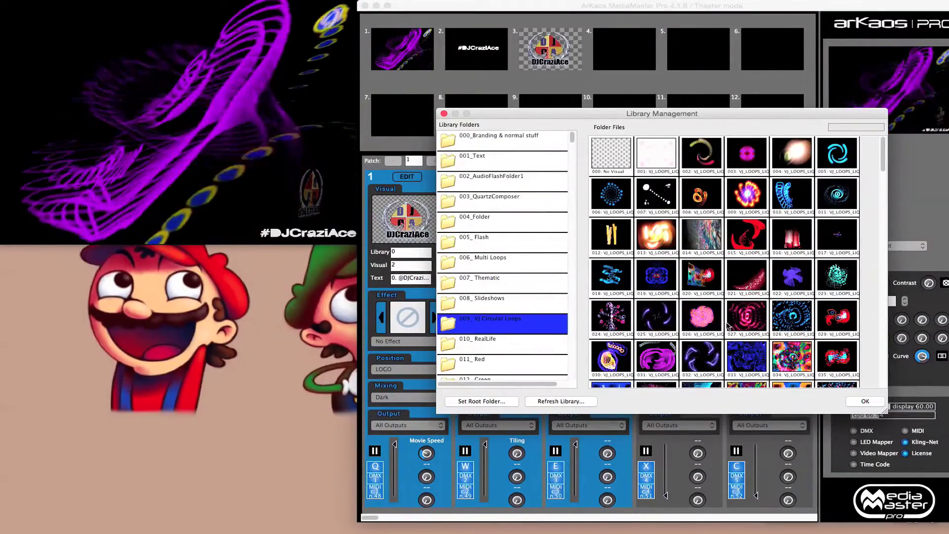
Load pink loop 027 onto layer 4, send it to Background, and raise its fader to full.
double_click(734, 324)
left_click(713, 177)
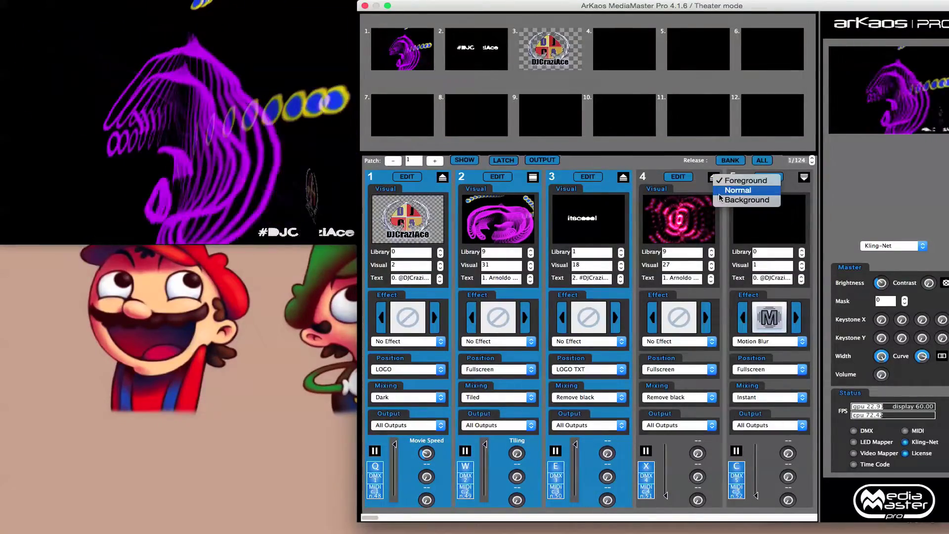
left_click(724, 201)
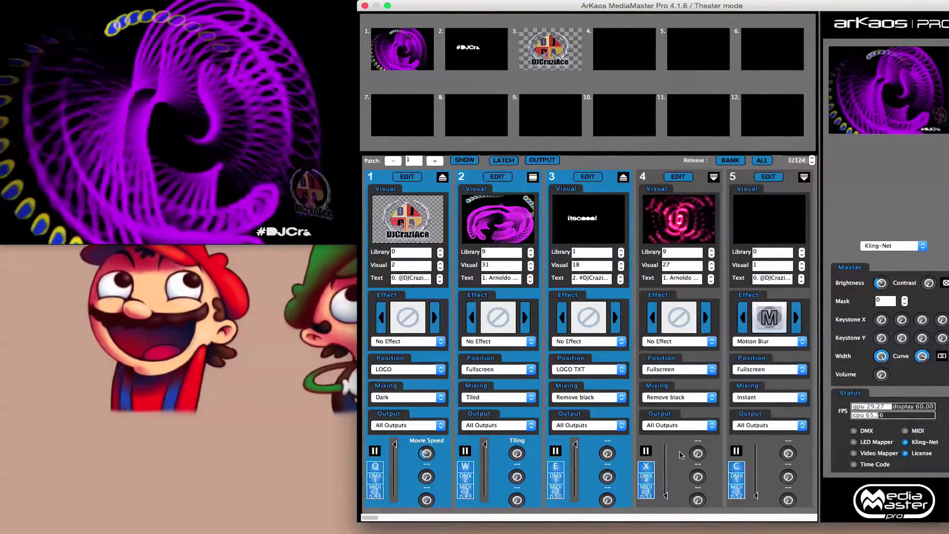
left_click_drag(665, 494, 667, 442)
mouse_move(484, 445)
left_mouse_down()
mouse_move(478, 524)
mouse_move(485, 444)
left_mouse_up()
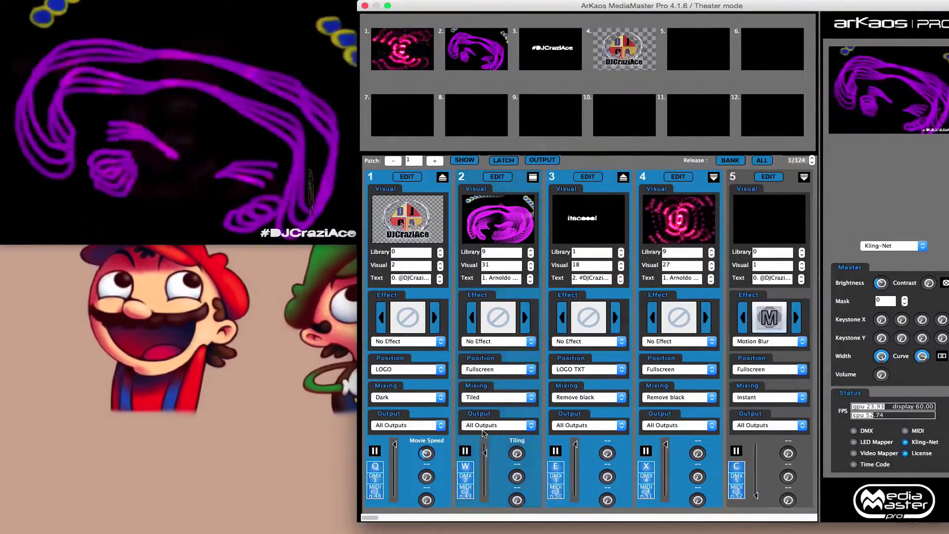
Load red tunnel clip 021 from the 010_RealLife folder onto layer 4.
double_click(681, 216)
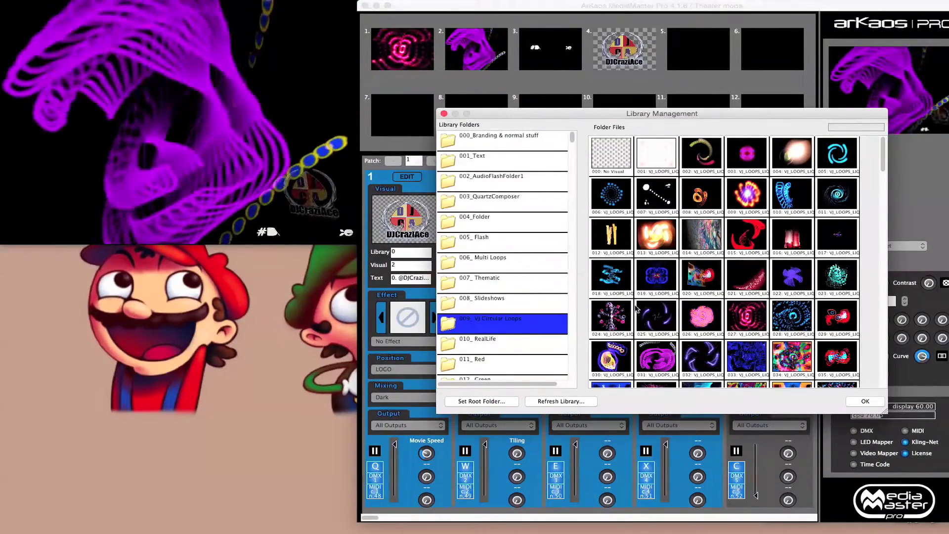
left_click(500, 346)
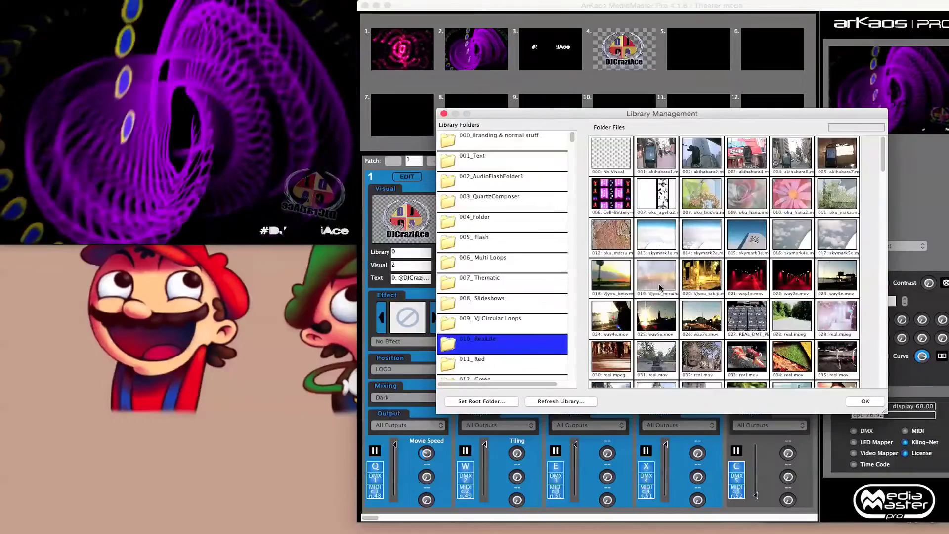
double_click(743, 280)
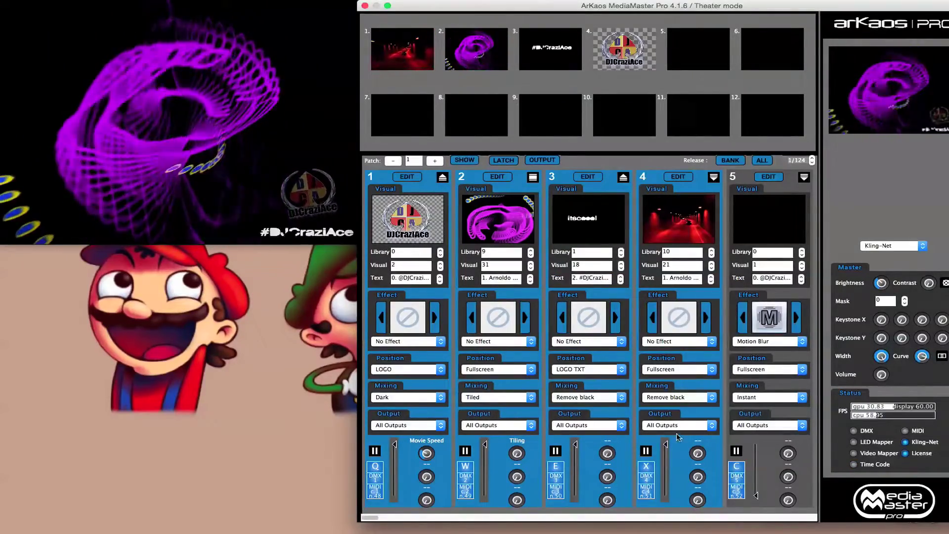
Fade layer 2 down and back to full, then adjust layer 4's fader.
left_click_drag(484, 444, 484, 495)
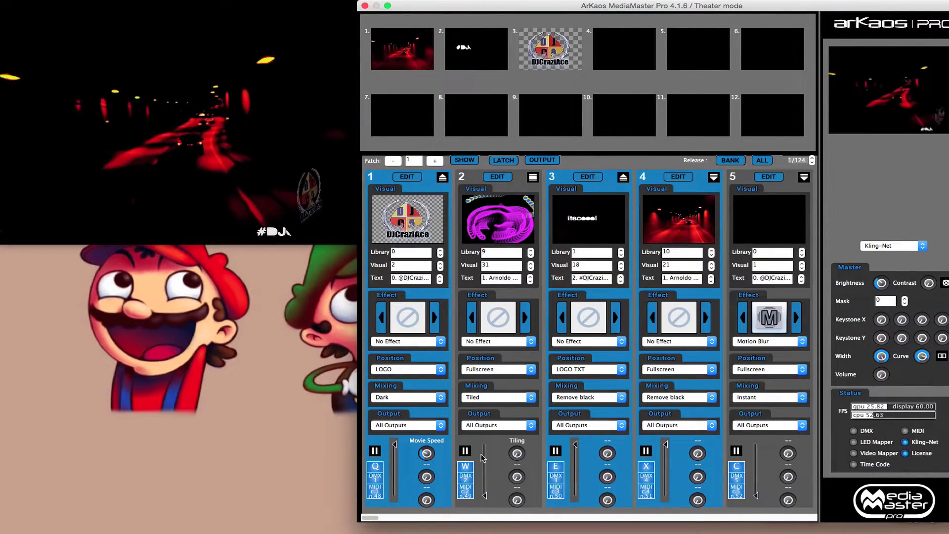
left_click_drag(483, 457, 485, 443)
left_click_drag(667, 499, 665, 443)
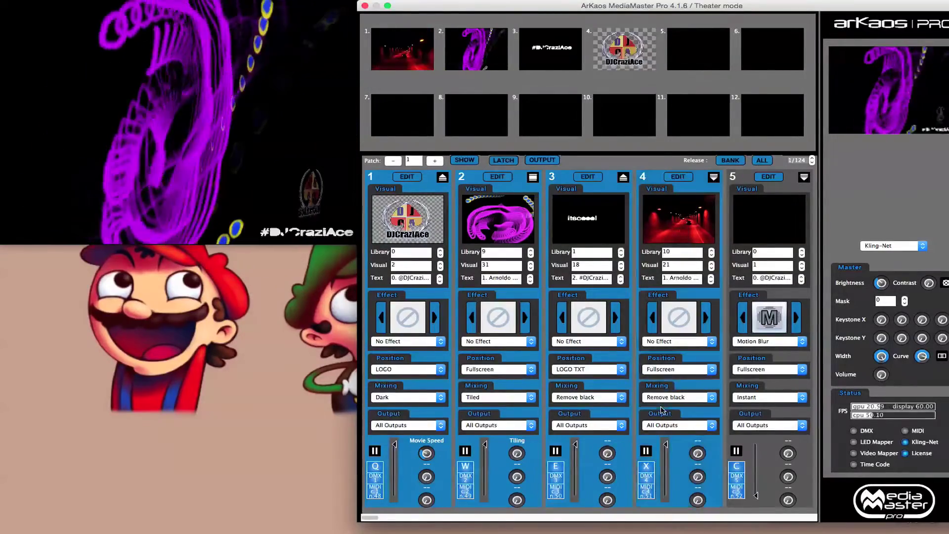
Set layer 4's ordering to Normal and its mixing mode to Replace.
left_click(713, 178)
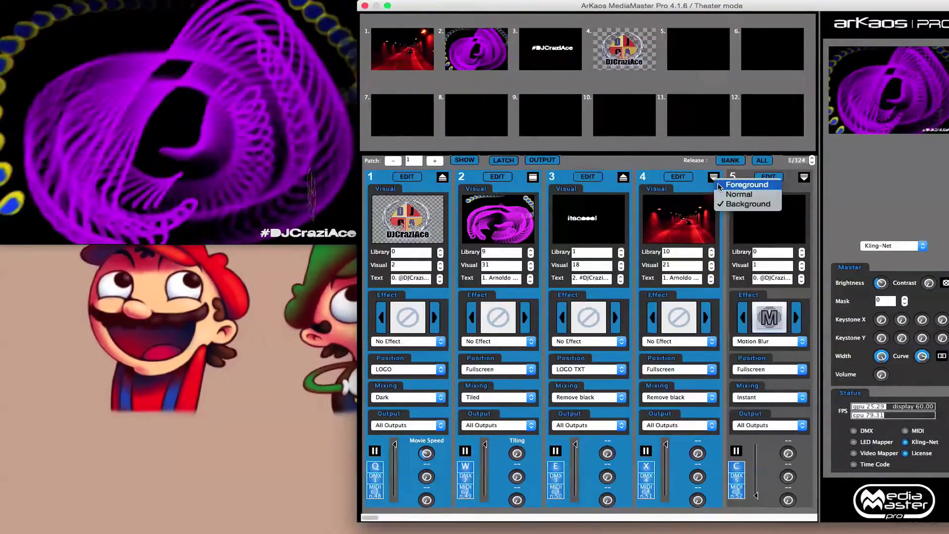
left_click(722, 196)
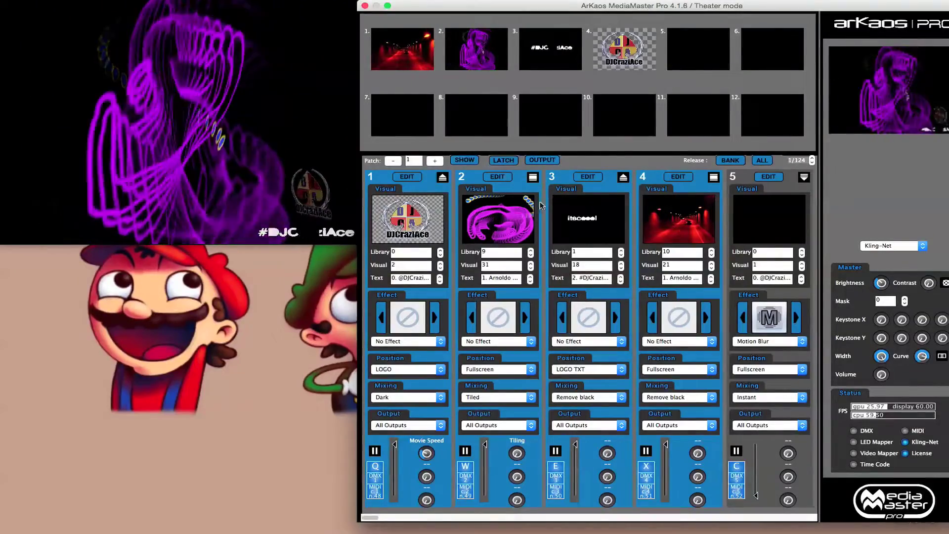
left_click(677, 397)
left_click(666, 366)
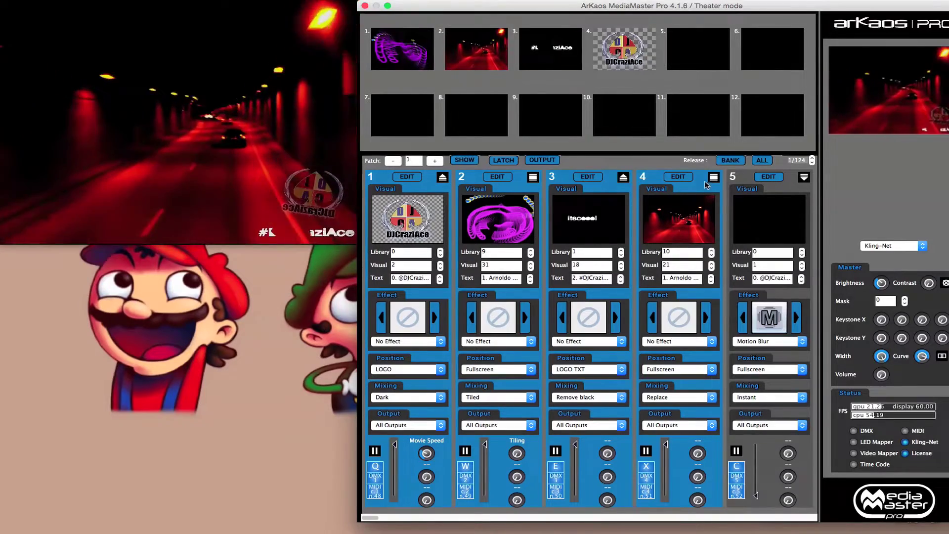
Push layer 4 behind the other layers and fade it out to zero.
left_click(713, 177)
left_click(746, 204)
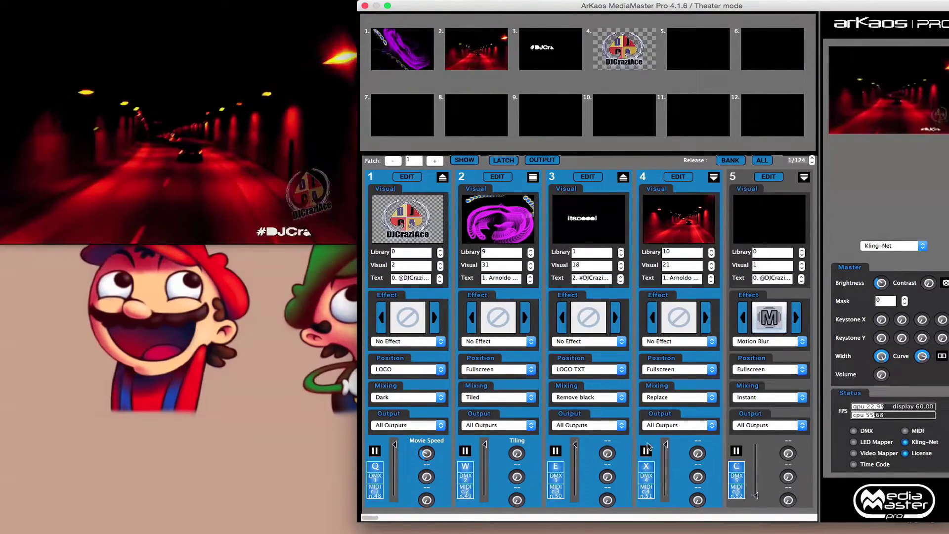
left_click_drag(666, 445, 665, 496)
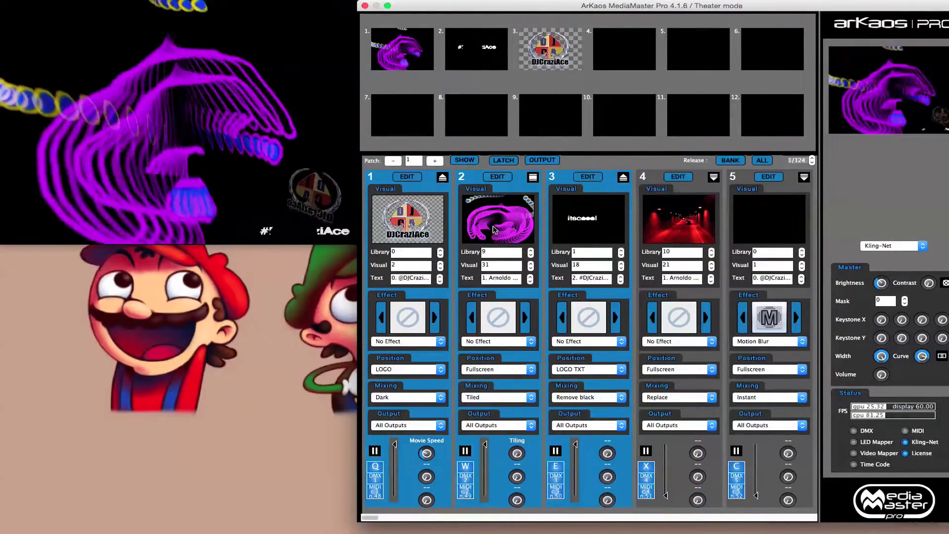
Load the 030 real.mpeg street clip onto layer 2 and fade layer 4 back in.
double_click(494, 230)
double_click(609, 355)
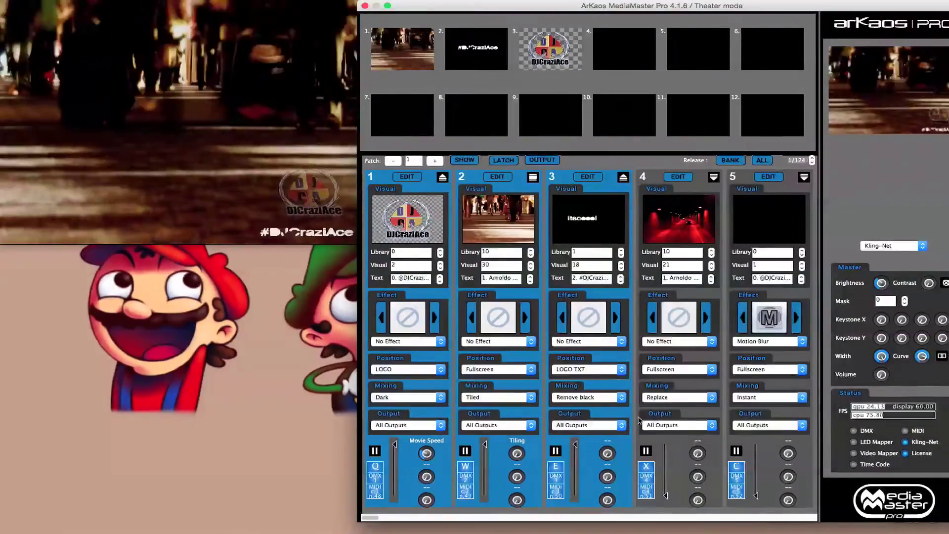
left_click_drag(666, 495, 666, 443)
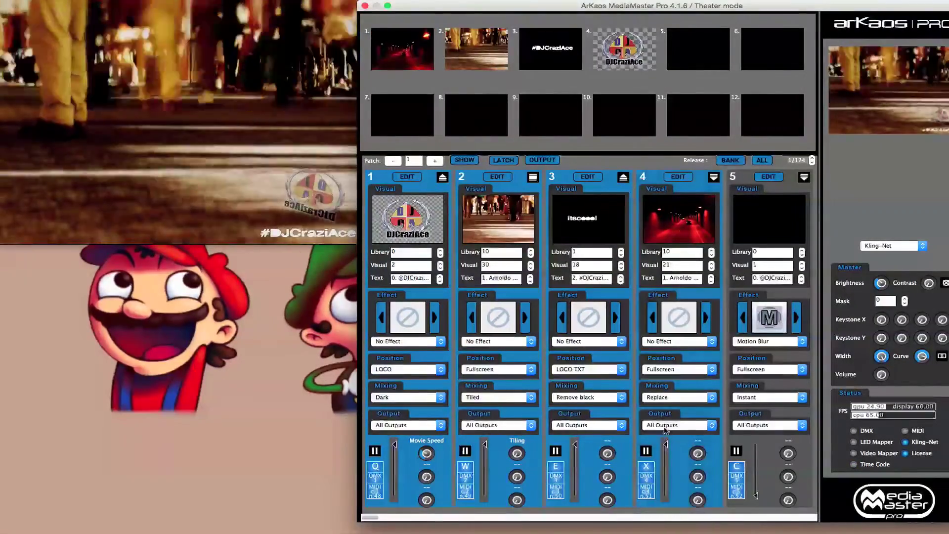
Browse layer 4's RealLife clips, selecting 027, then close the library unchanged.
double_click(681, 226)
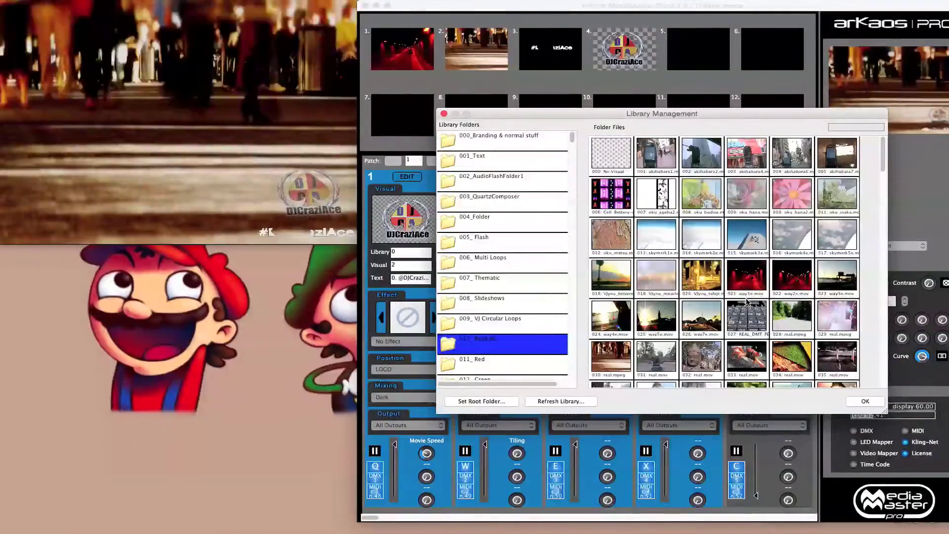
left_click(746, 317)
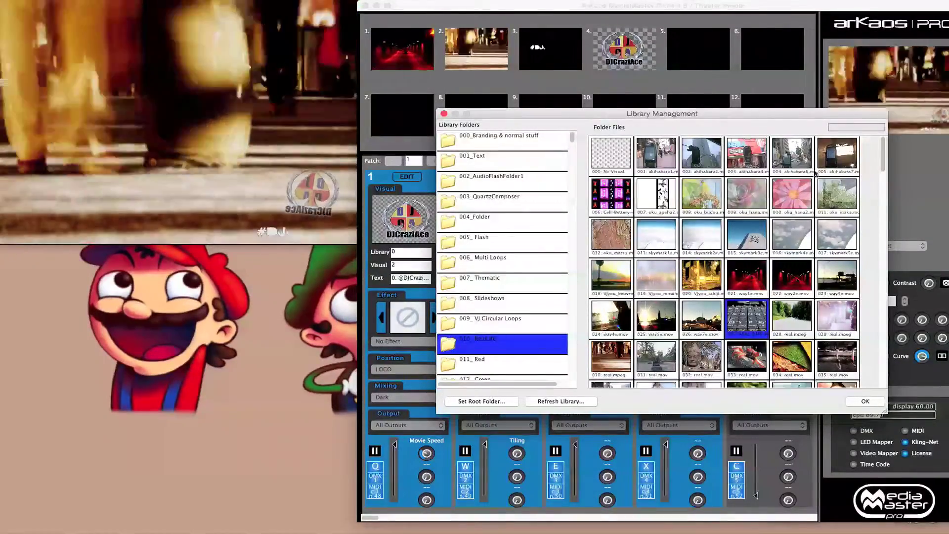
key("Escape")
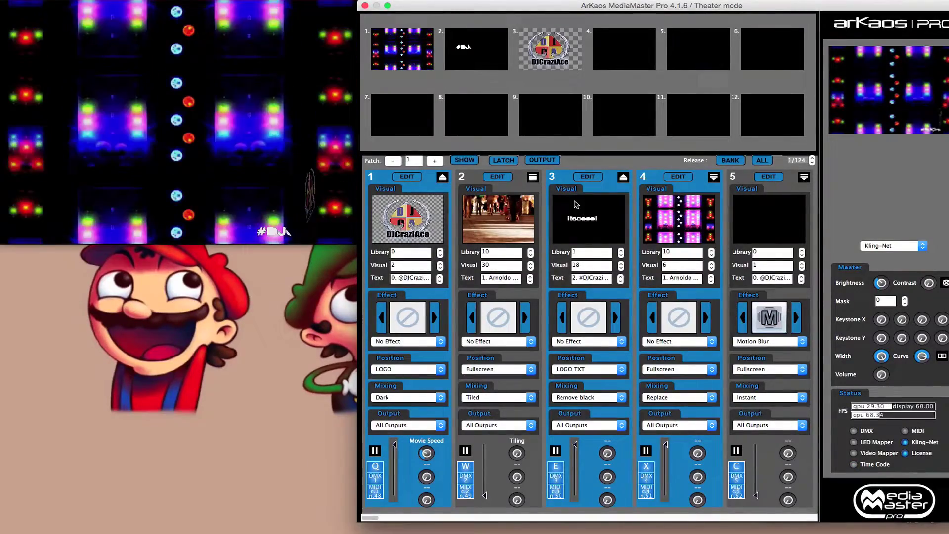
Open the 001_Text folder for layer 3 and apply text animation 081.
double_click(578, 218)
left_click(490, 166)
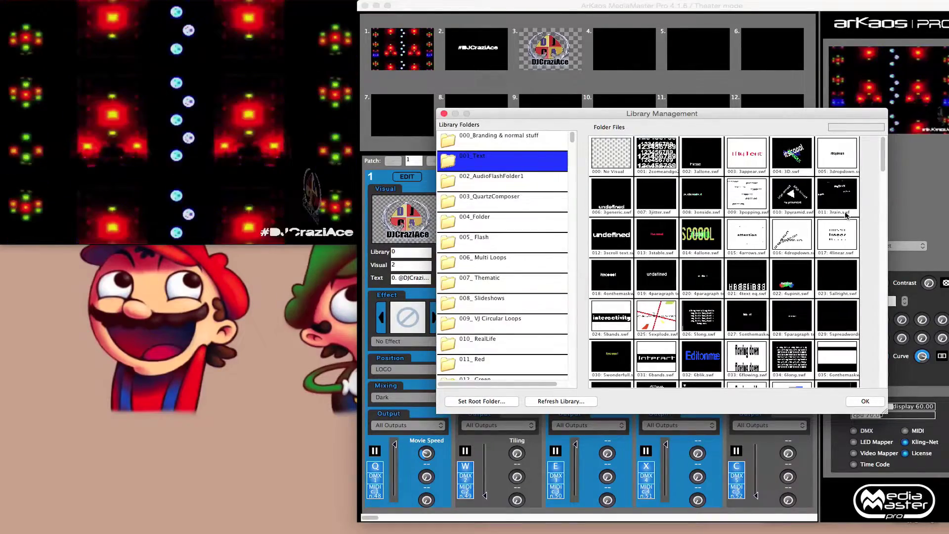
scroll(779, 227, "down", 10)
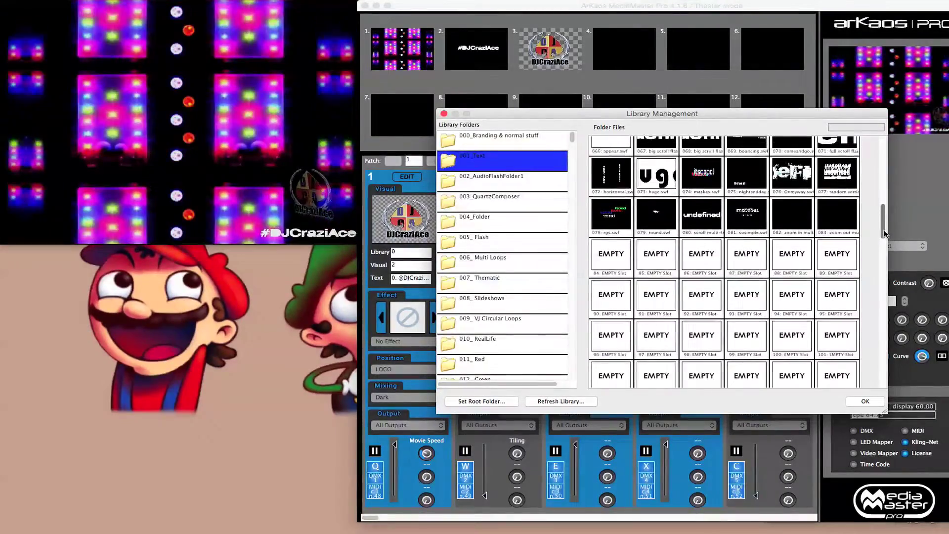
key("Return")
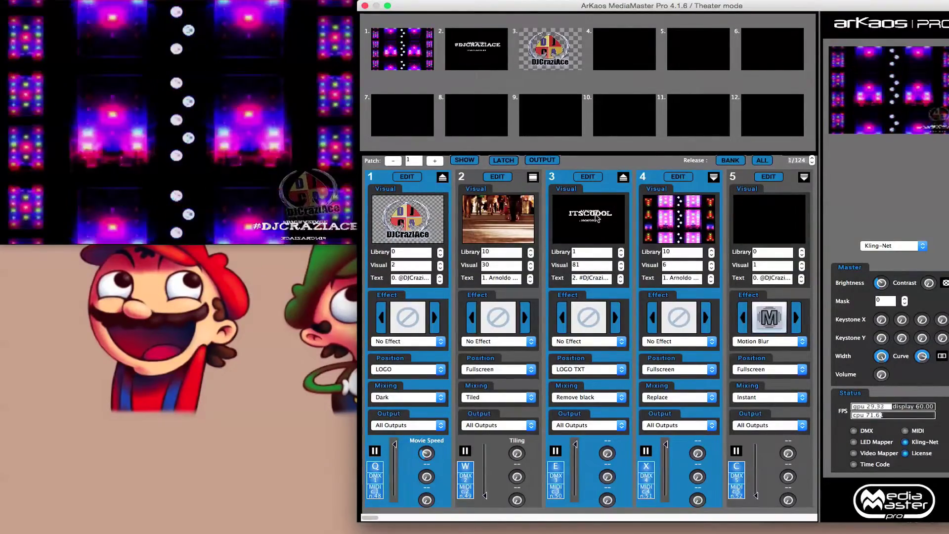
Try text animation 076 Onmyway.swf on layer 3, then settle on text animation 074.
double_click(596, 217)
key("Return")
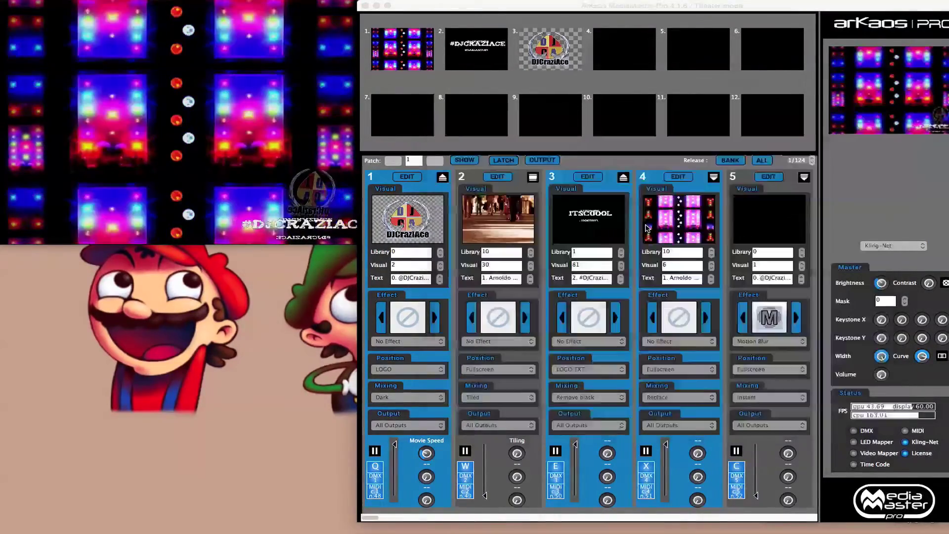
double_click(596, 215)
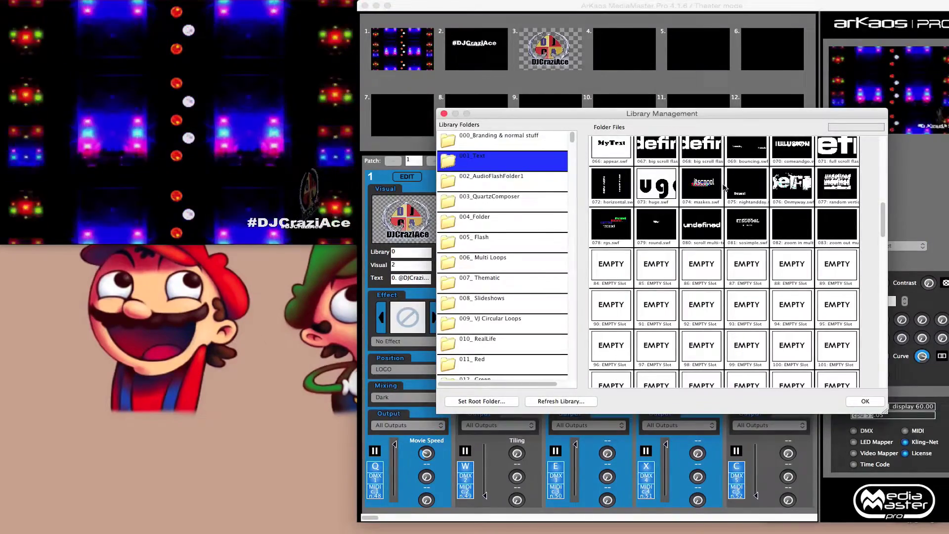
double_click(778, 190)
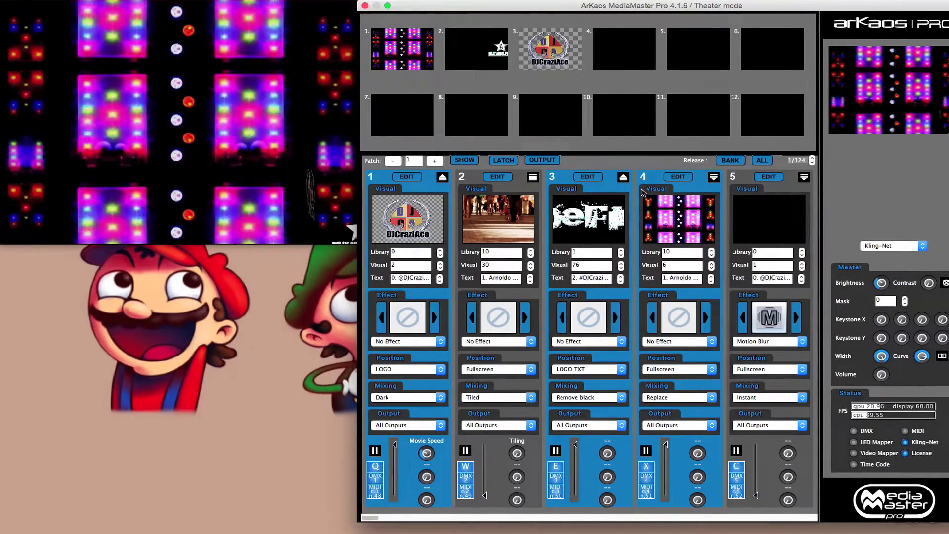
double_click(578, 210)
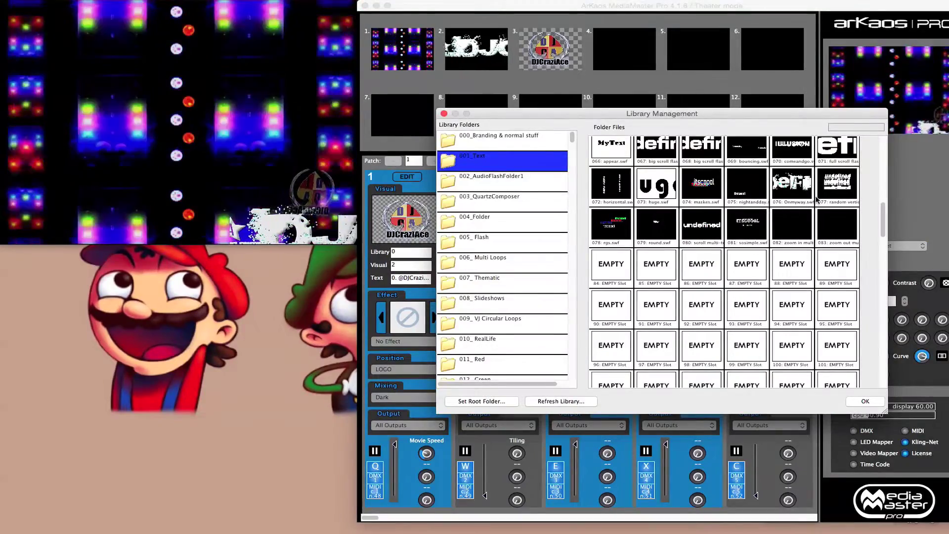
double_click(697, 195)
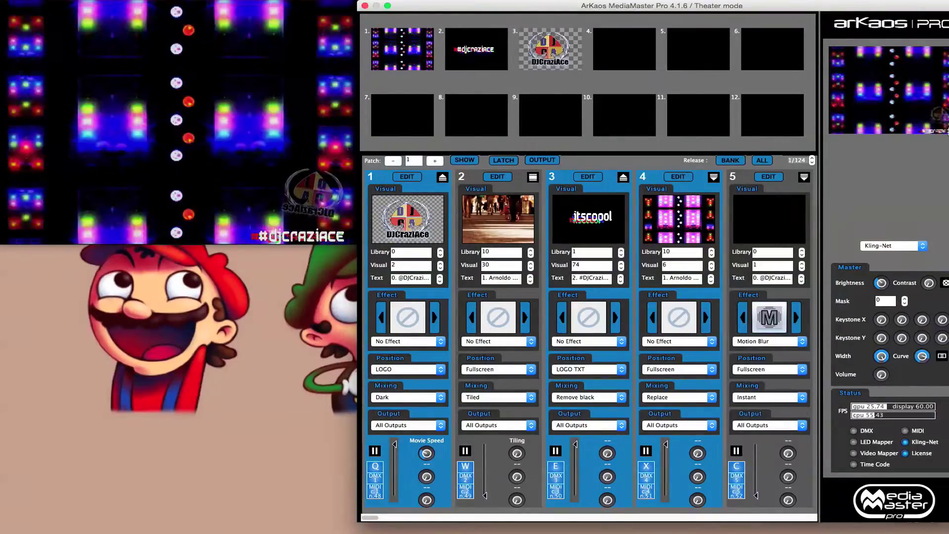
Route layer 3's output only to Fullscreen Display.
left_click(872, 246)
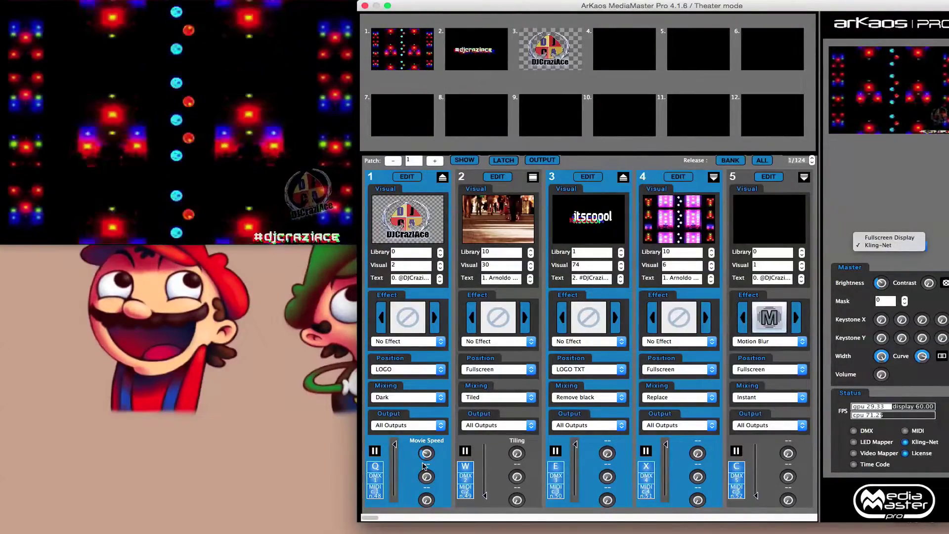
left_click(596, 432)
left_click(596, 428)
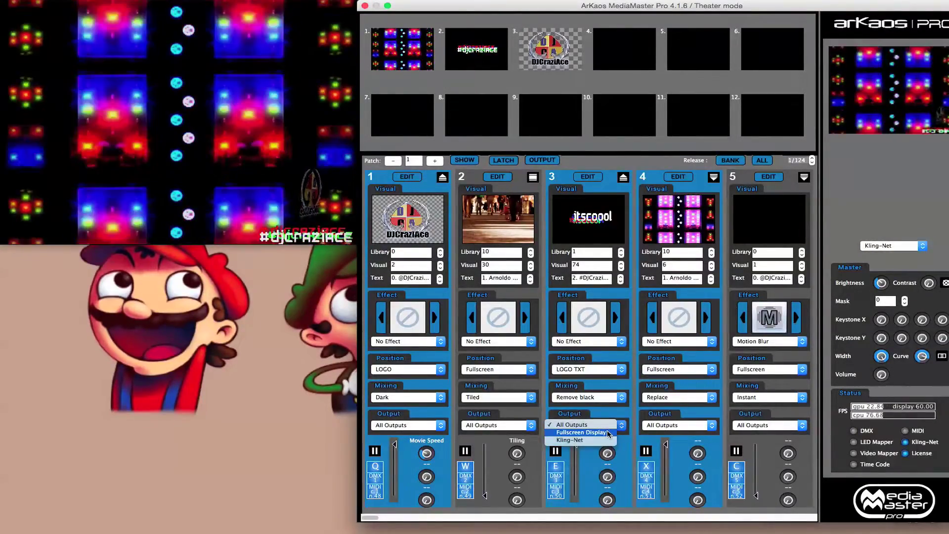
left_click(597, 432)
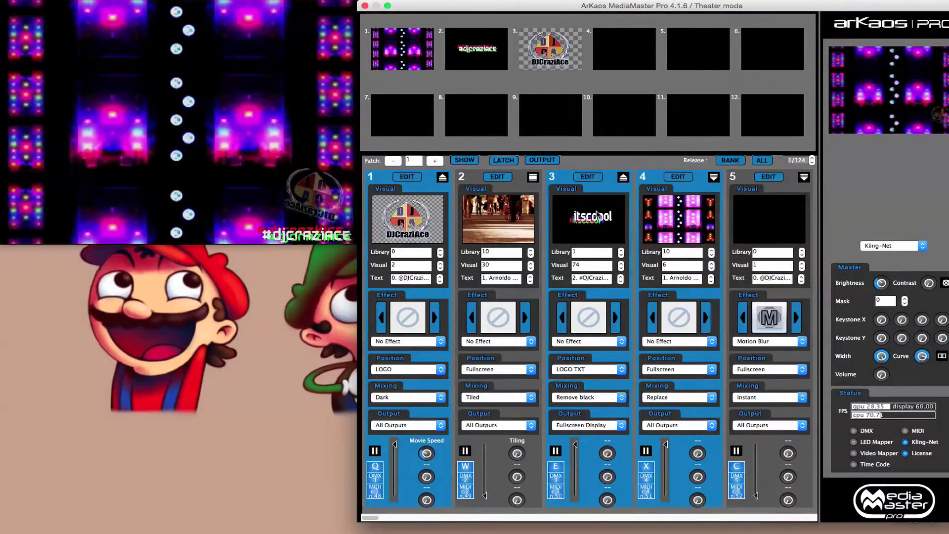
Switch the preview to Fullscreen Display and inspect layers 1 and 4's output choices.
left_click(895, 246)
left_click(902, 241)
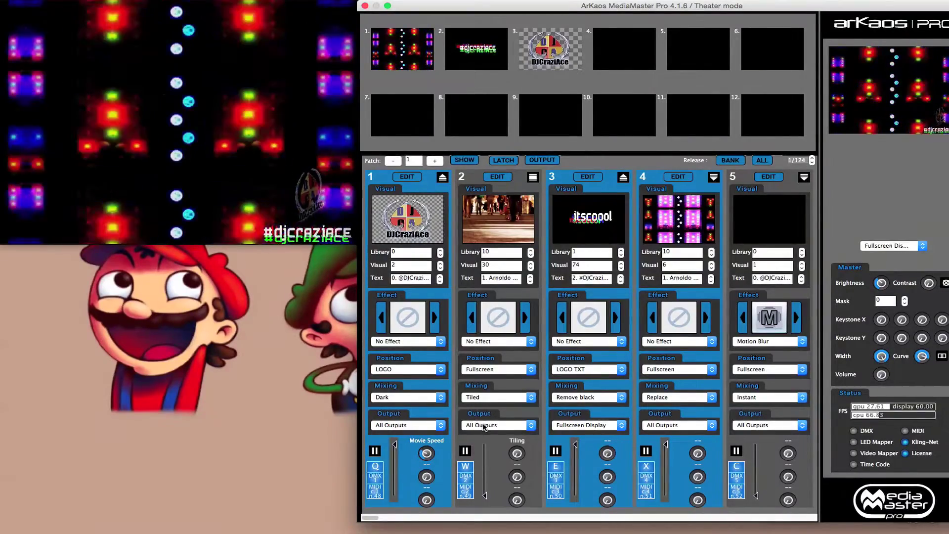
left_click(404, 425)
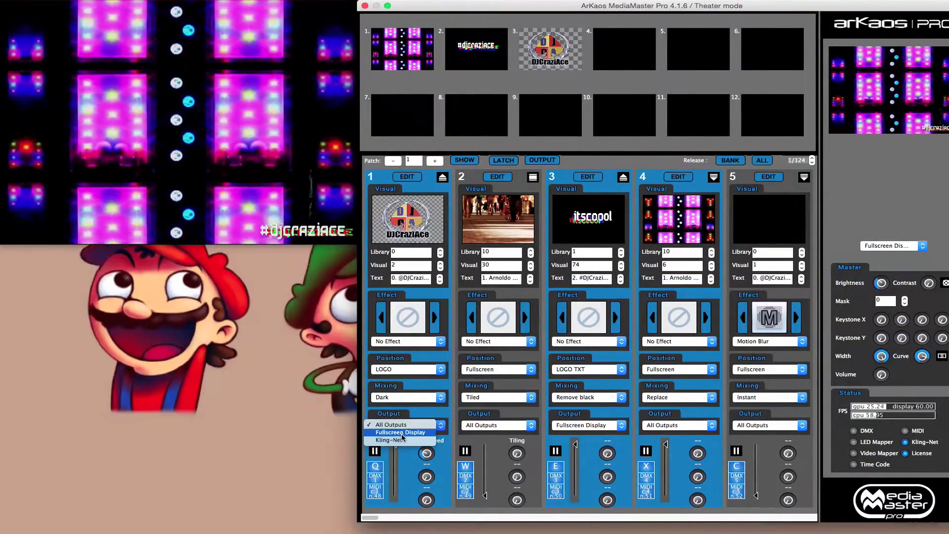
left_click(667, 425)
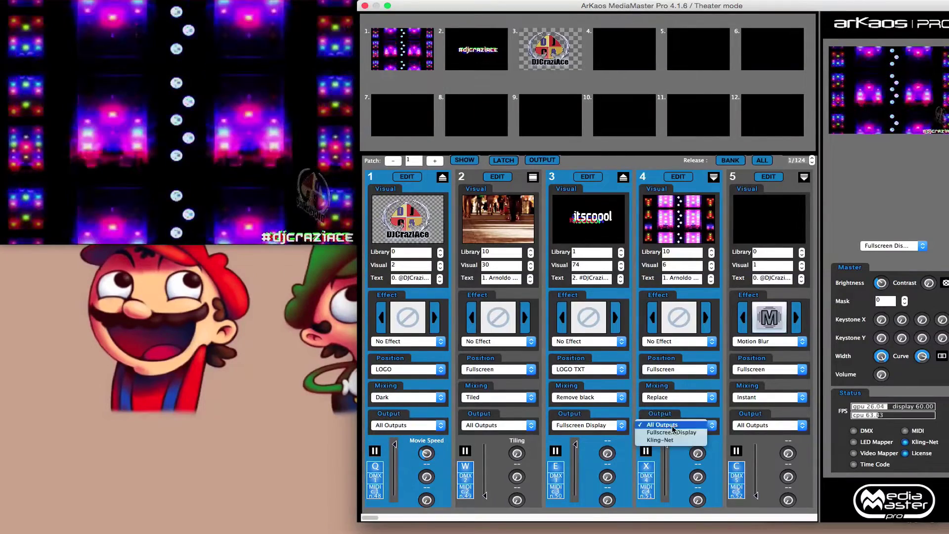
Route layer 4 only to Kling-Net, preview Kling-Net, then switch the preview back to Fullscreen Display.
left_click(667, 440)
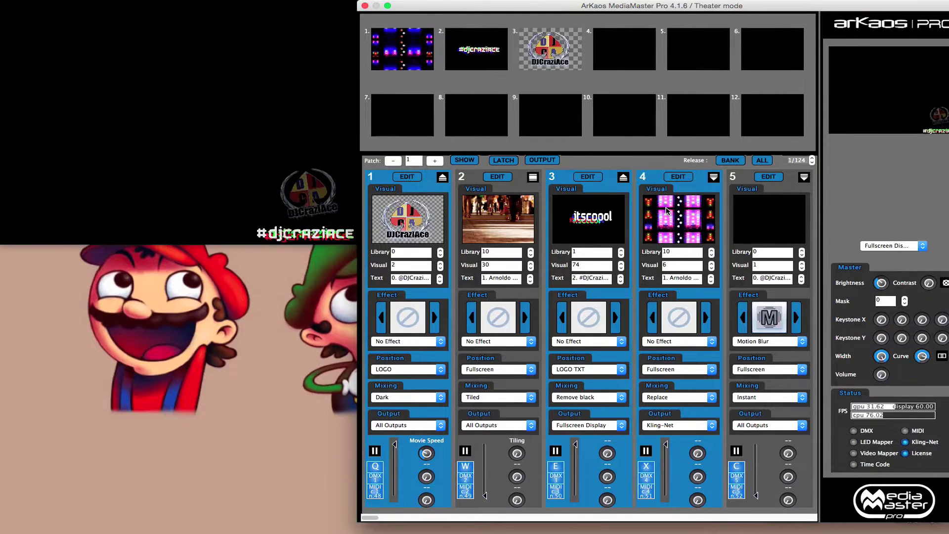
left_click(893, 246)
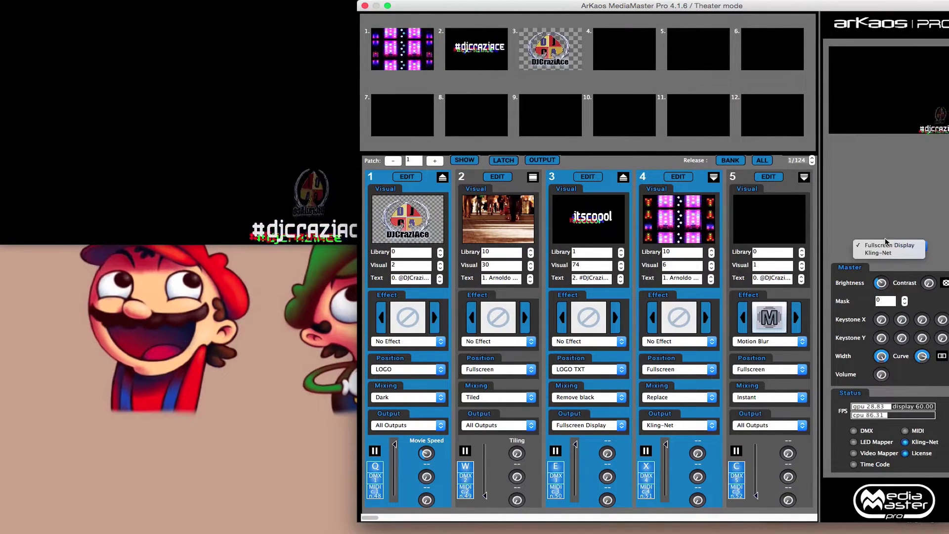
left_click(893, 253)
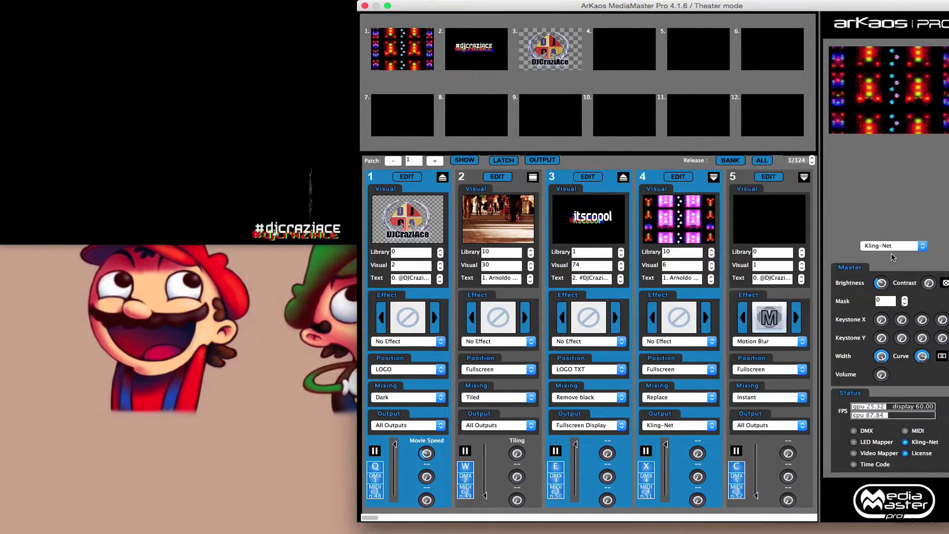
left_click(898, 244)
left_click(892, 238)
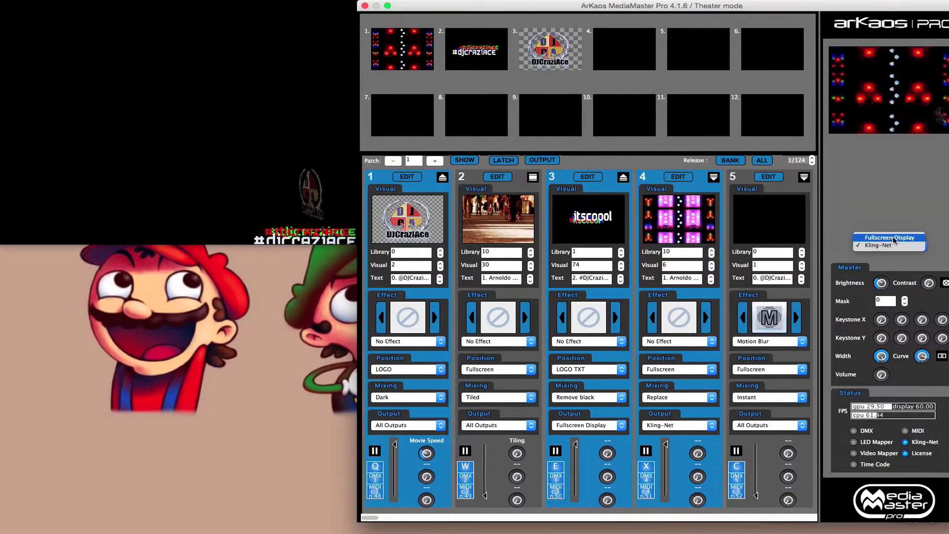